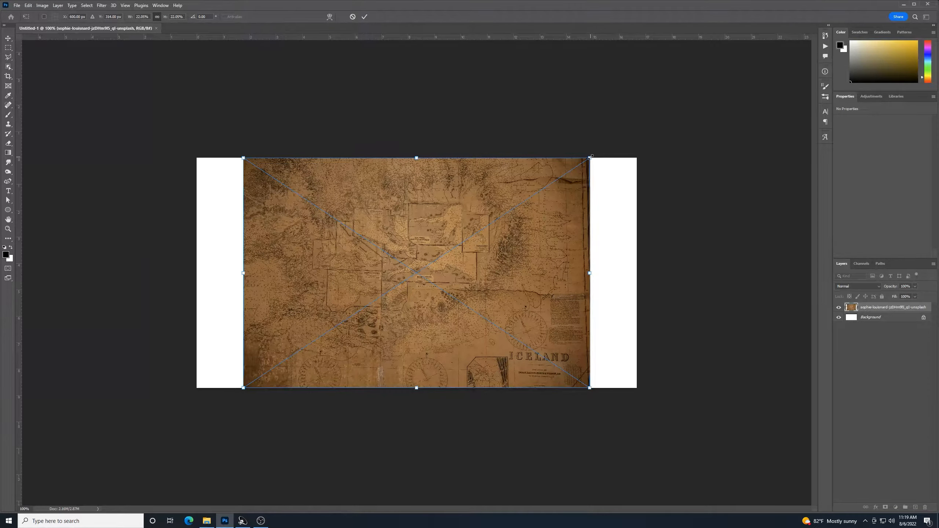
Scale up and slightly tilt the old map image so it covers the canvas
drag(591, 158, 786, 69)
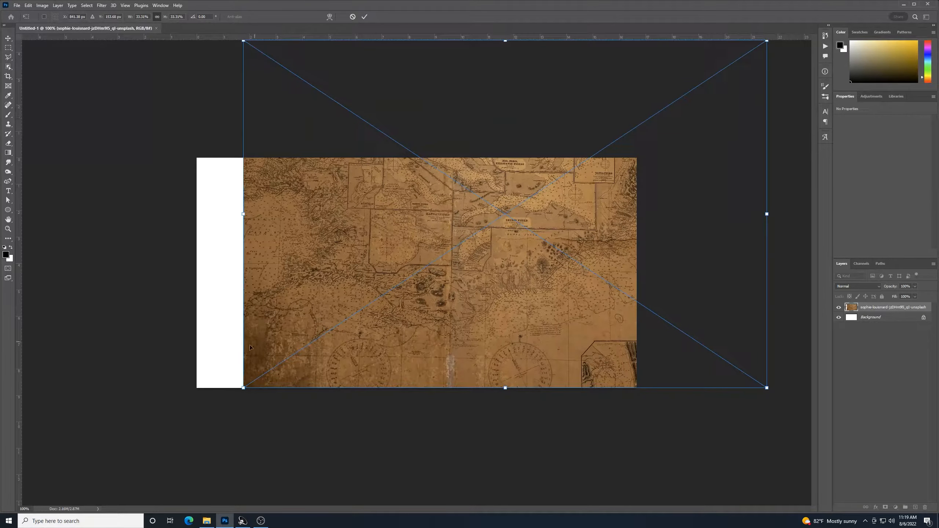
drag(247, 395, 250, 399)
drag(246, 392, 120, 478)
key(ctrl+minus)
drag(580, 204, 610, 232)
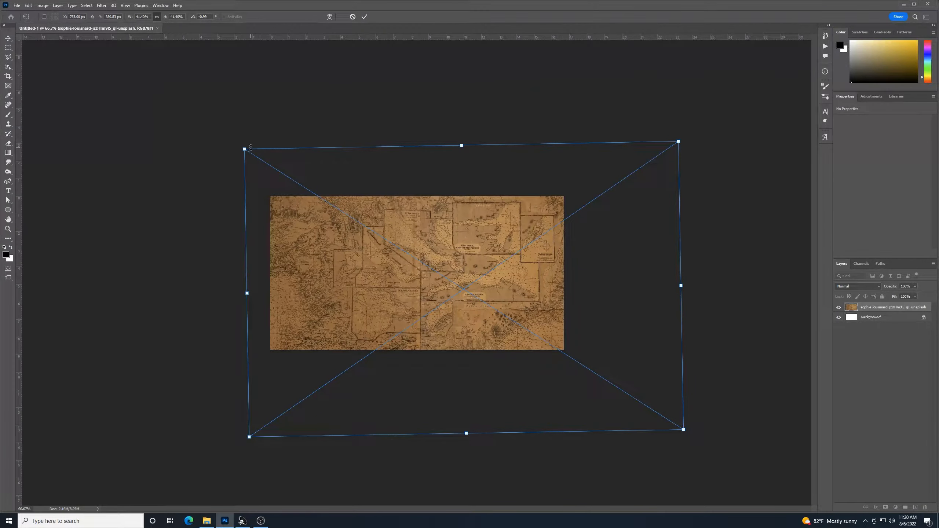
drag(245, 149, 118, 69)
drag(243, 197, 245, 246)
drag(692, 291, 691, 289)
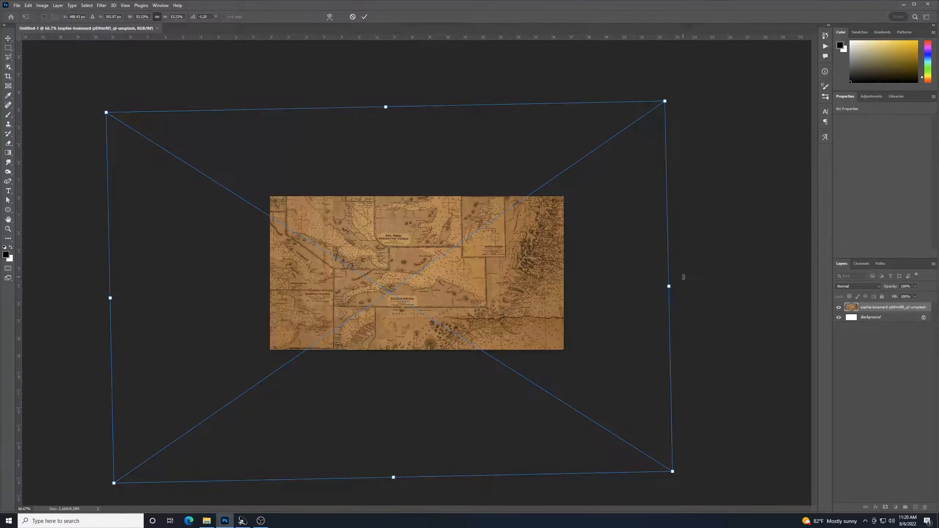
key(Return)
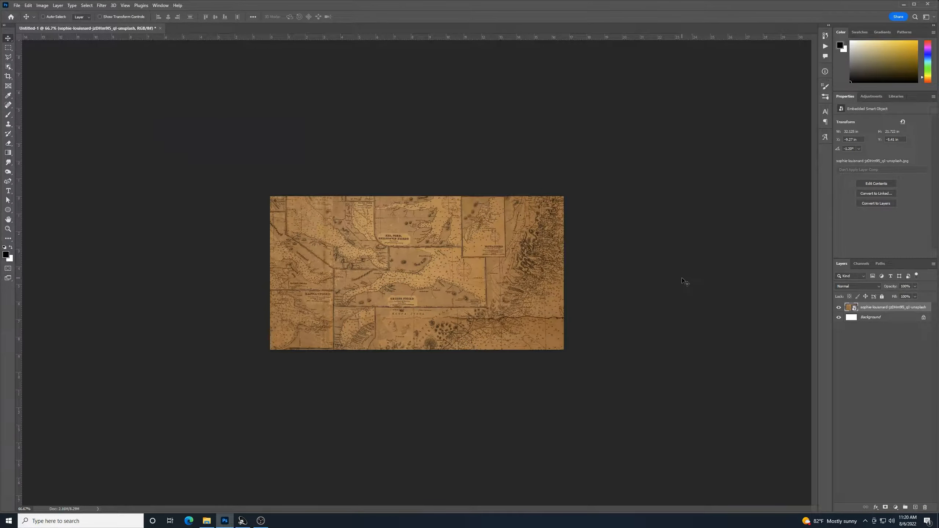
key(ctrl+plus)
key(ctrl+plus)
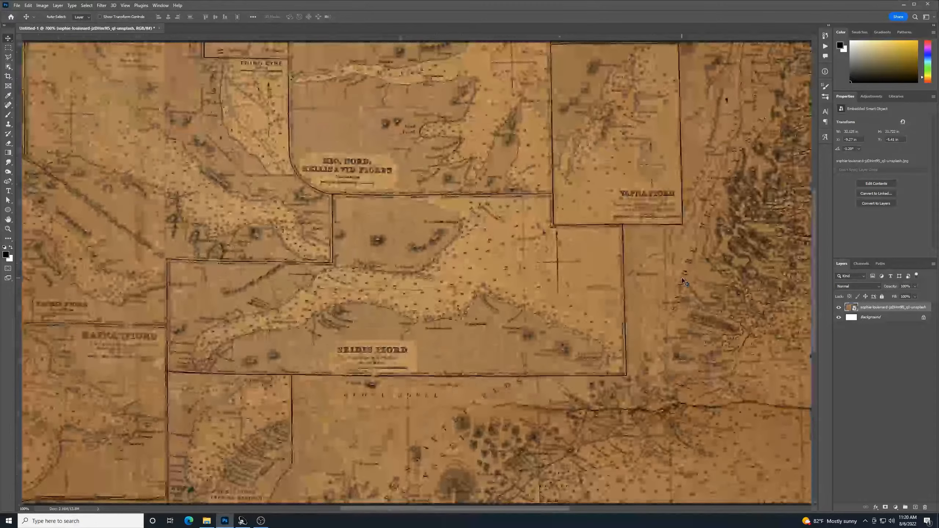
key(ctrl+minus)
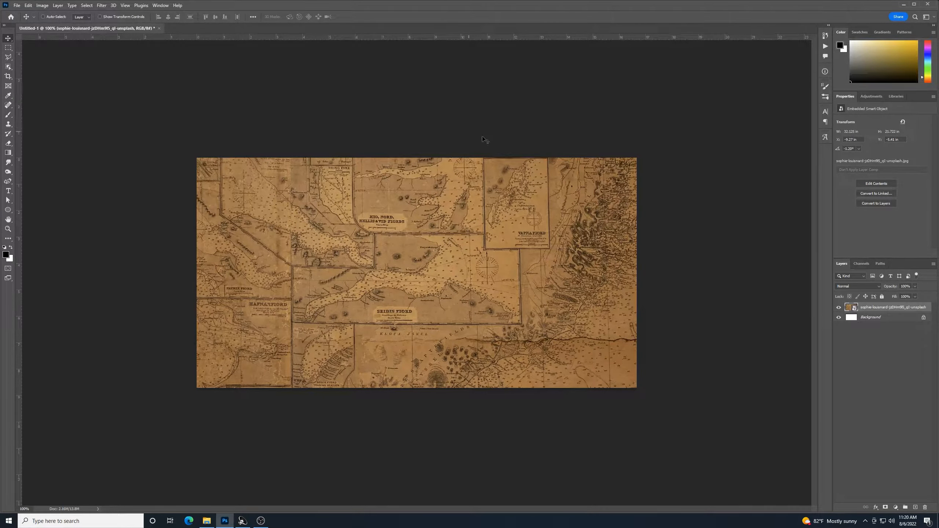
Rename the map image layer to 'map'
double_click(887, 307)
text(map)
key(Return)
click(868, 354)
scroll(637, 347, up, 4)
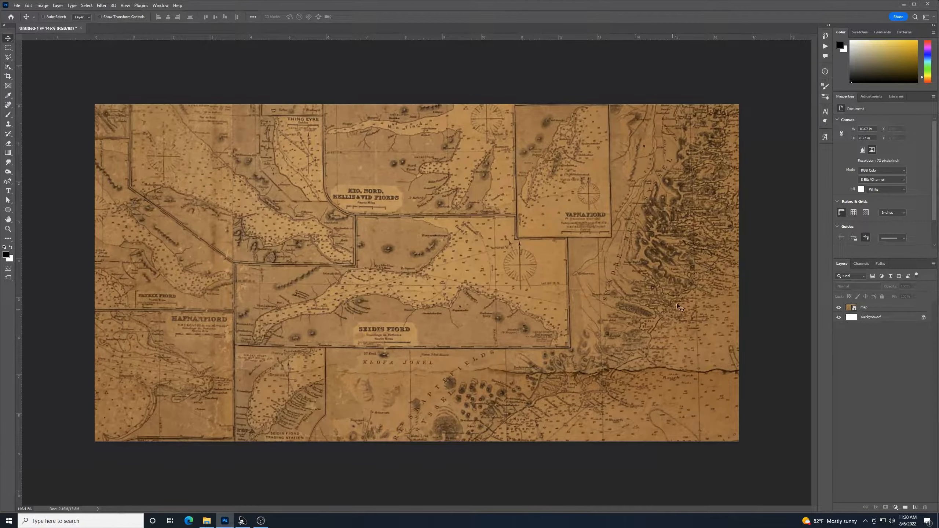
Drag the stained-paper texture image from Downloads into the document
click(205, 525)
click(185, 169)
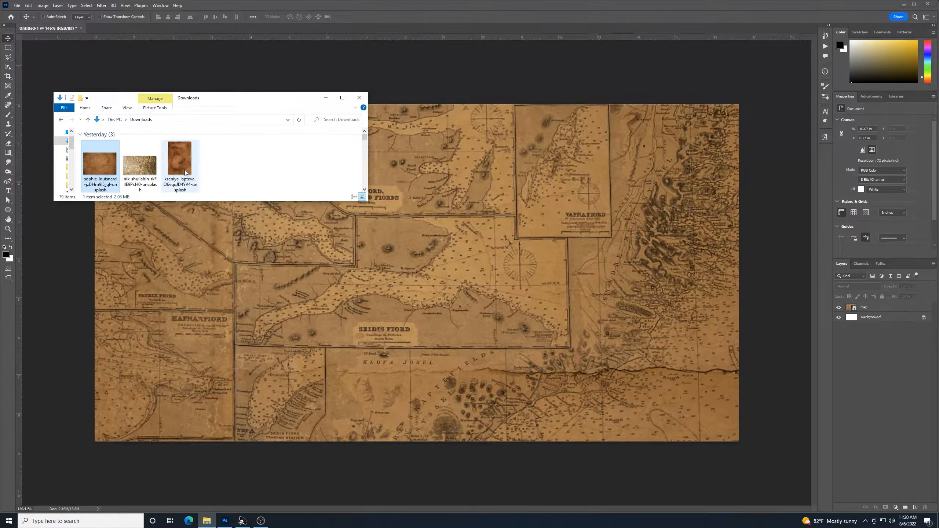
drag(185, 169, 469, 306)
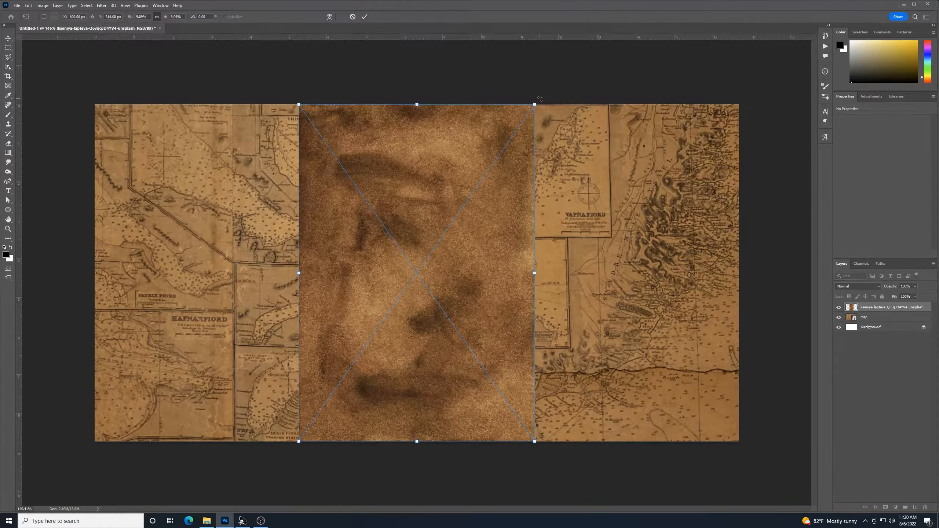
Rotate the texture 90° and scale it to cover the whole canvas
drag(568, 115, 605, 403)
drag(584, 155, 750, 41)
drag(248, 391, 52, 503)
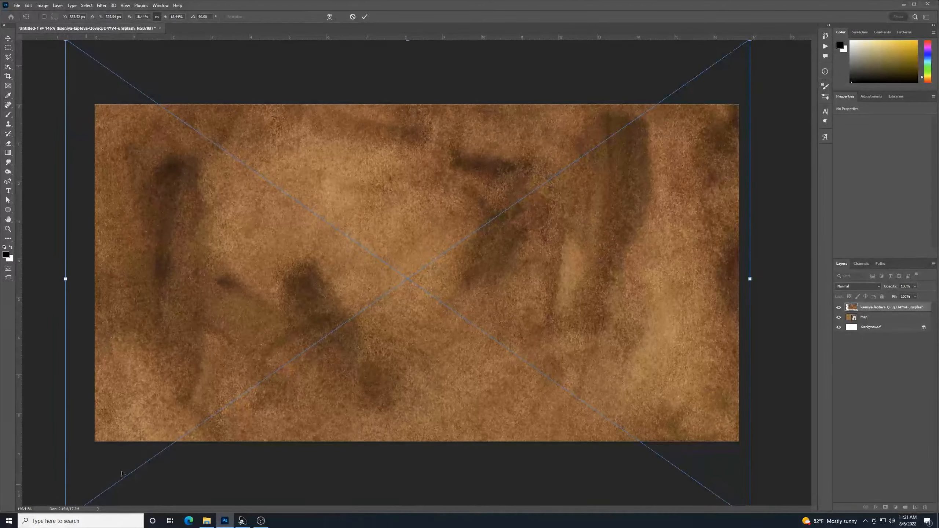
drag(769, 293, 768, 290)
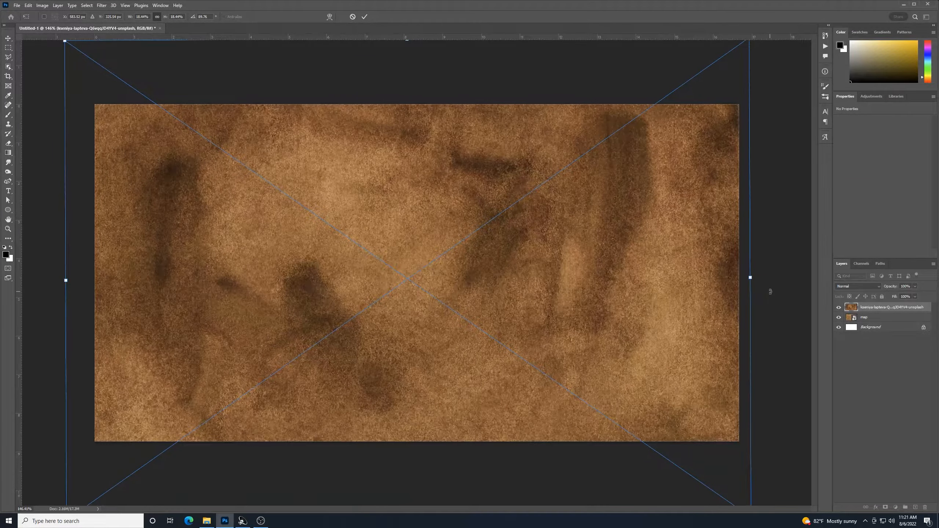
key(Return)
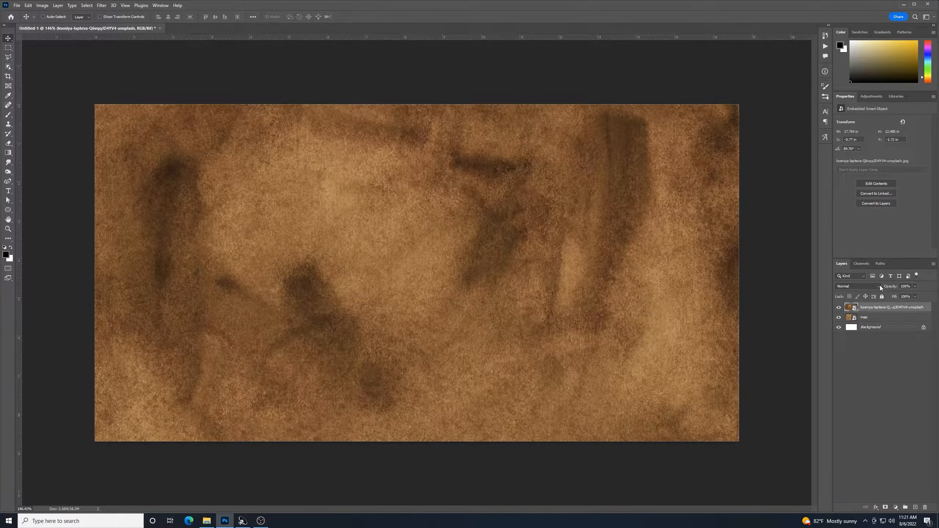
Rename the texture layer to 'map overlay'
double_click(876, 307)
text(map overlay)
click(898, 307)
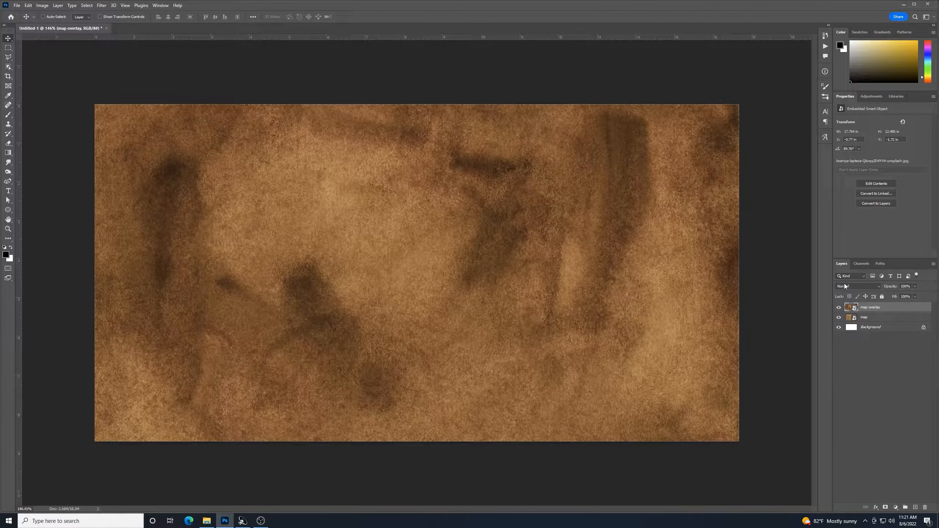
Blend the map overlay layer in Multiply mode at 65% opacity
click(879, 289)
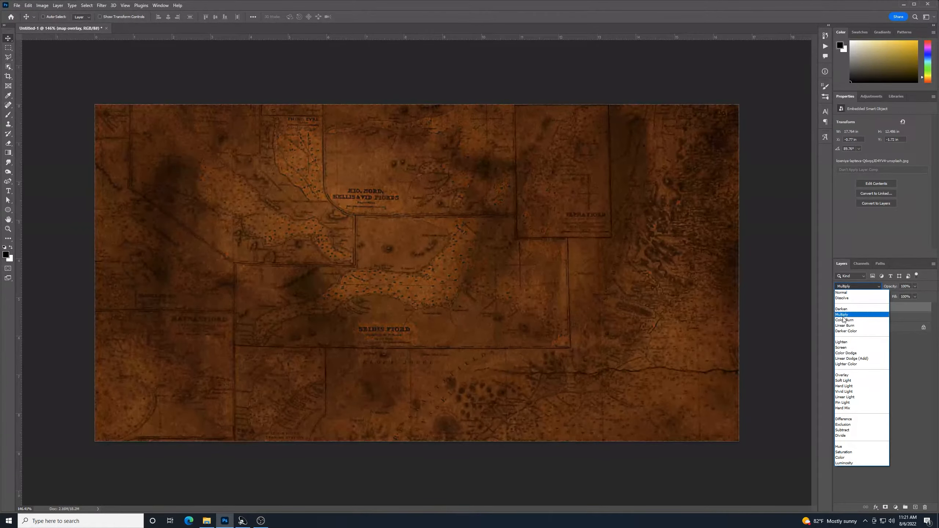
click(844, 315)
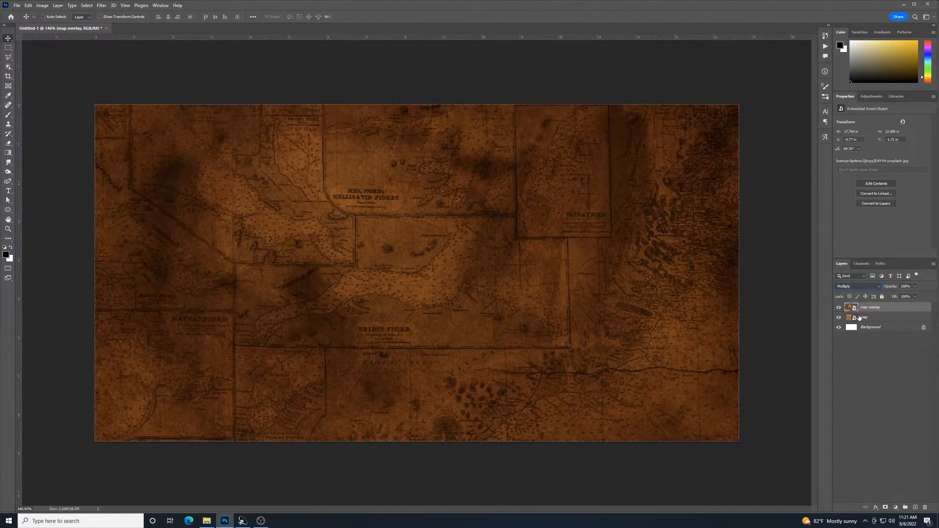
click(906, 287)
text(65)
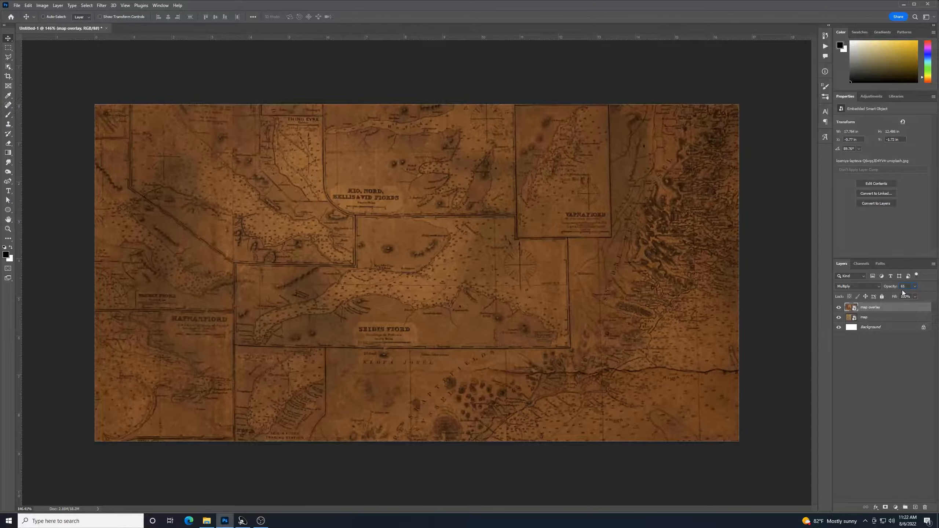
click(889, 365)
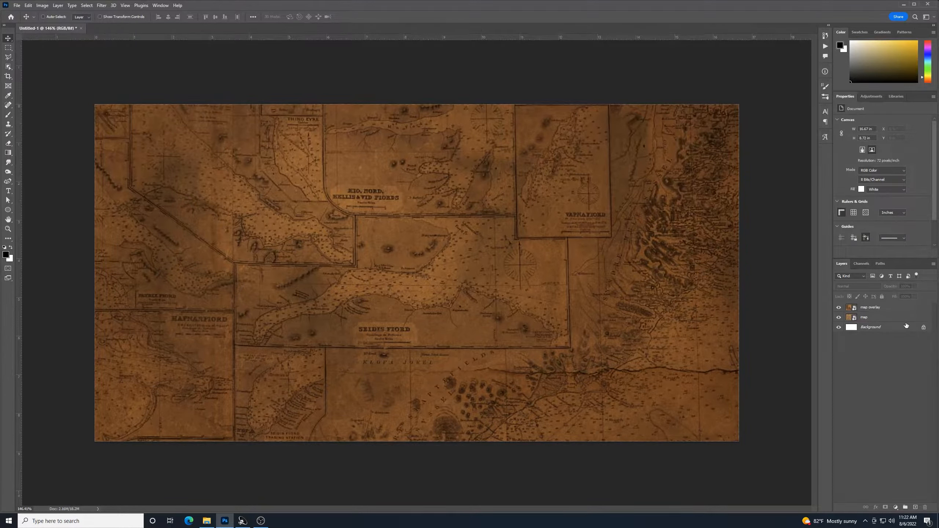
click(864, 321)
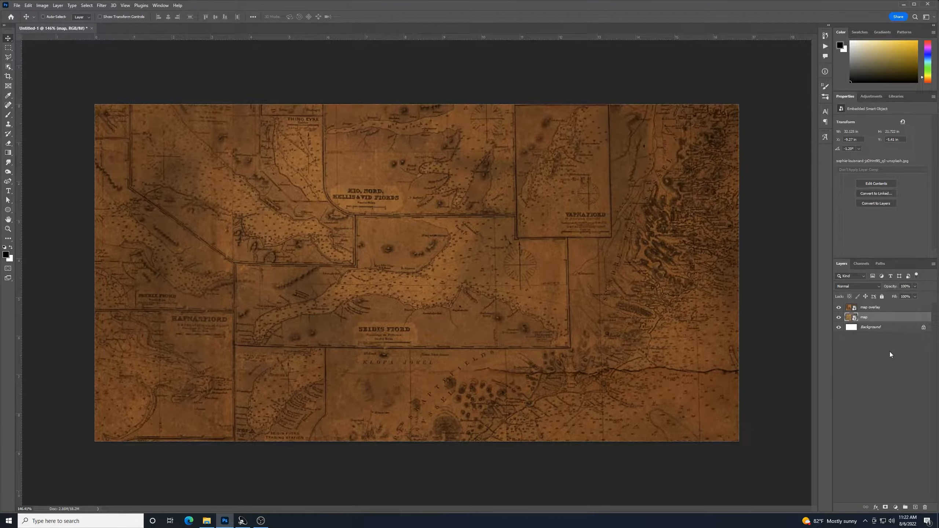
Raise the map's Levels midtone to 1.72, then toggle the overlay to compare
key(ctrl+l)
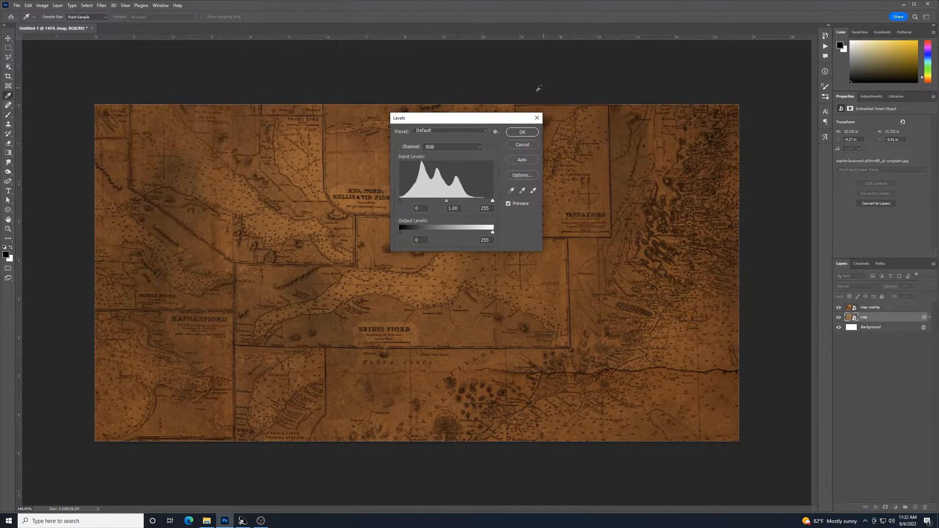
drag(498, 121, 733, 100)
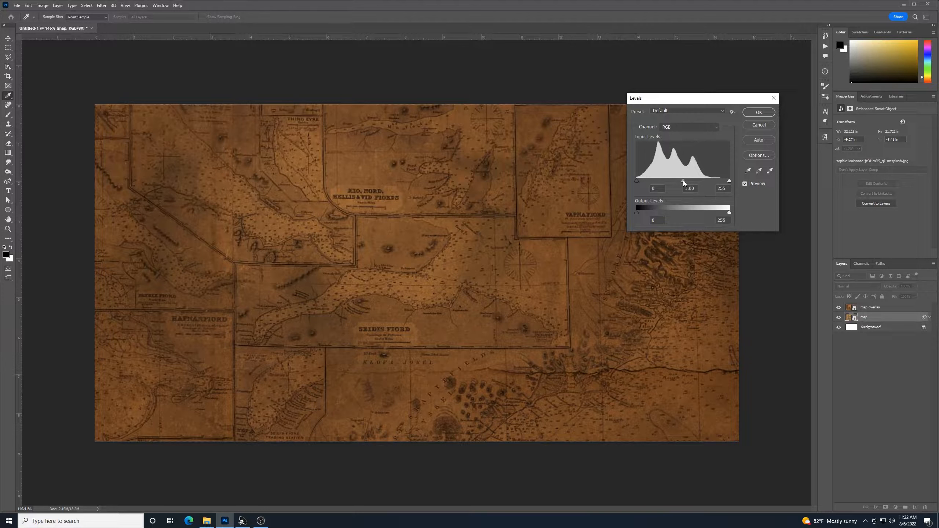
drag(684, 181, 665, 195)
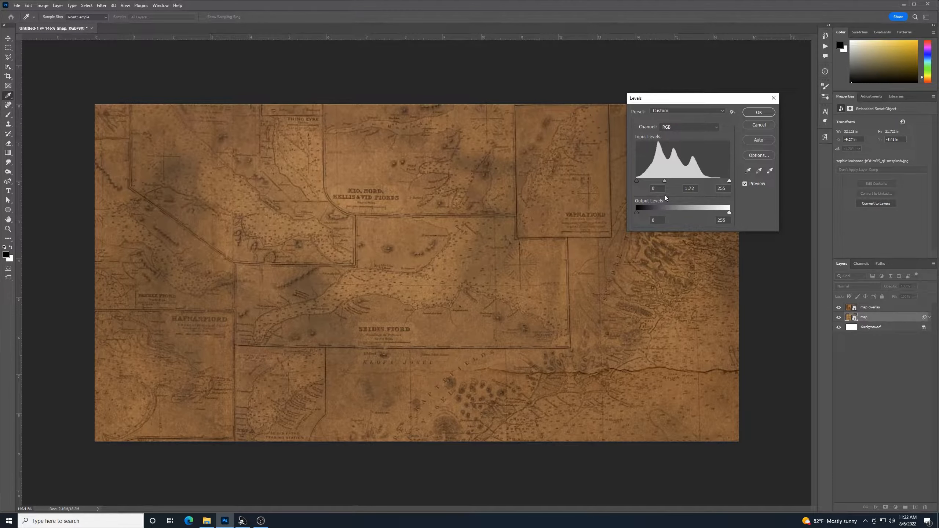
drag(664, 195, 666, 196)
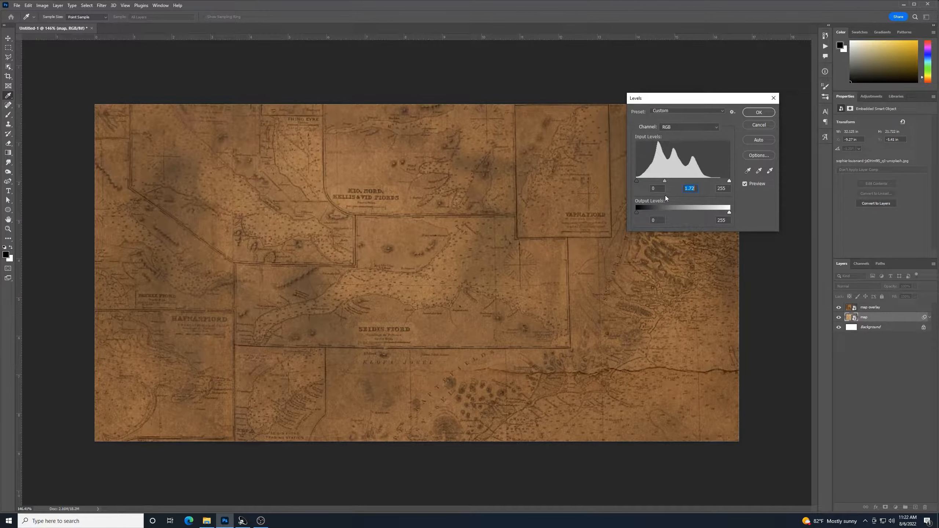
click(696, 189)
click(759, 112)
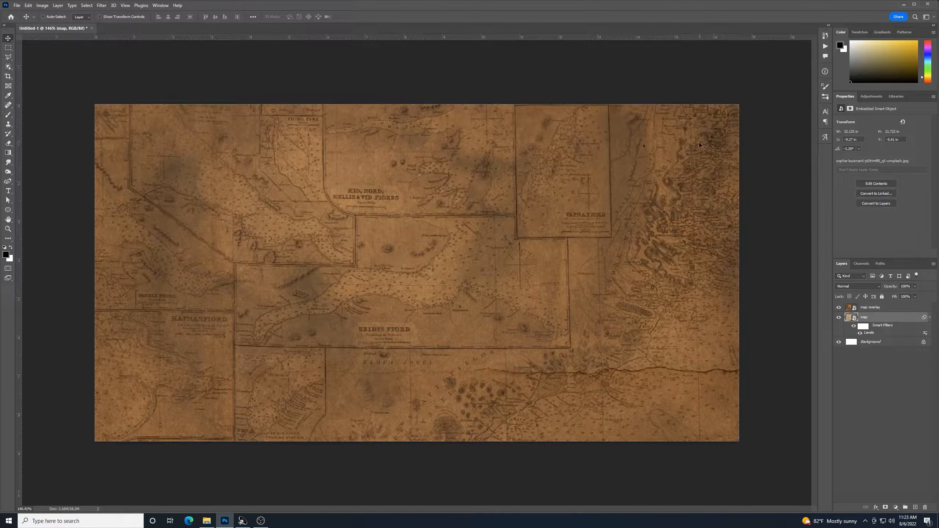
click(839, 307)
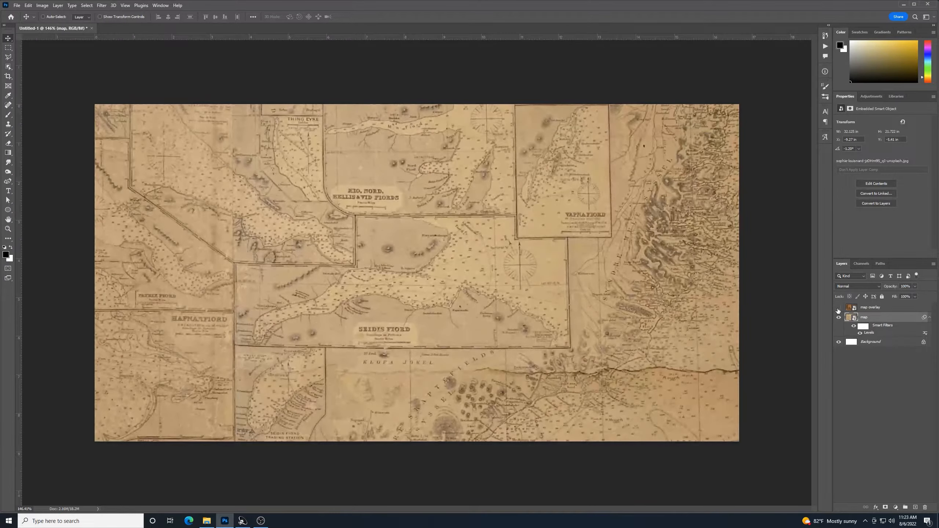
click(839, 308)
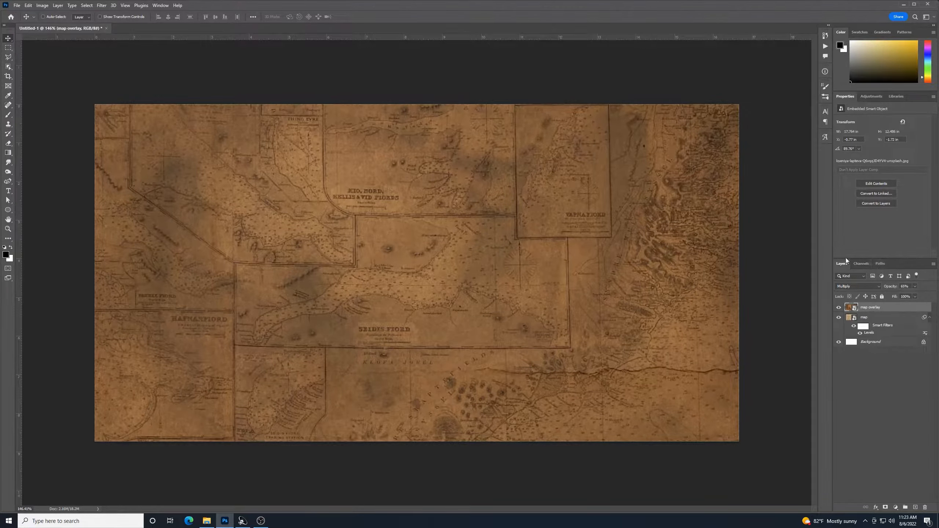
Add a new layer and choose the Uppercut Angle font for horizontal text
click(915, 507)
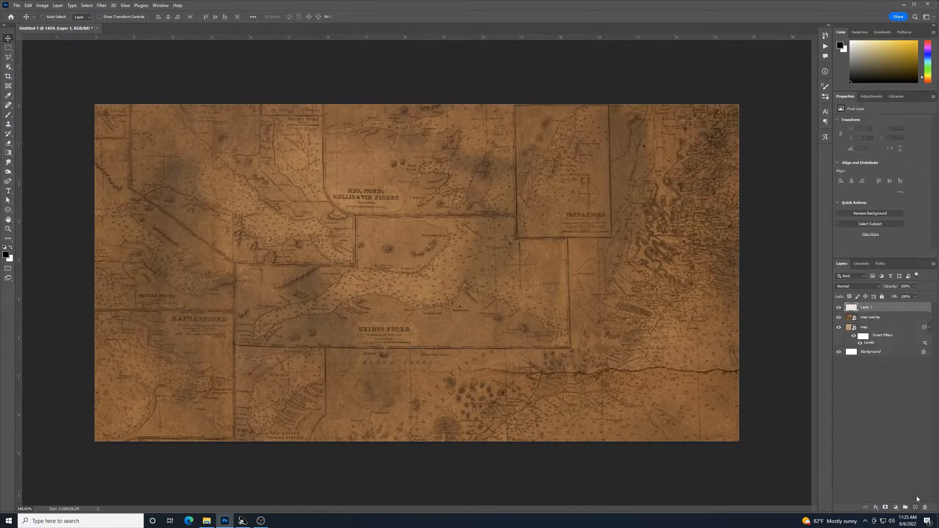
click(8, 190)
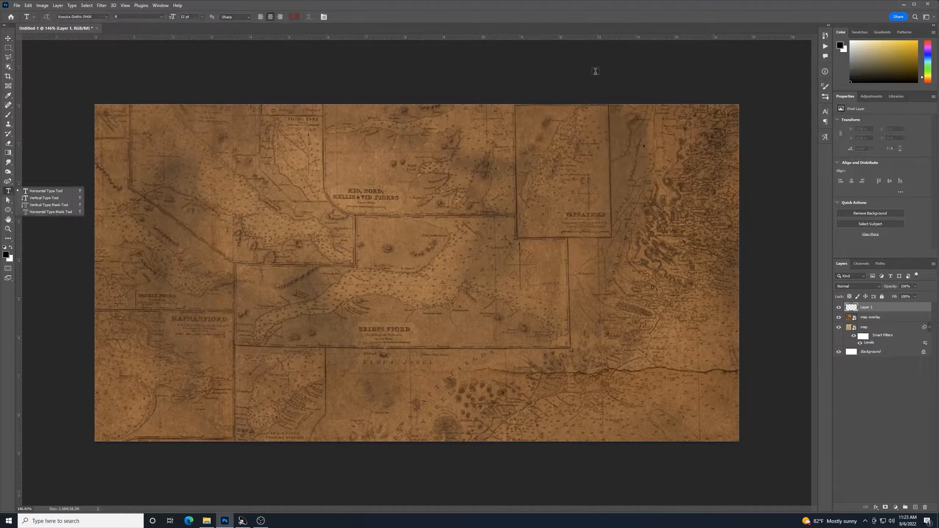
click(107, 17)
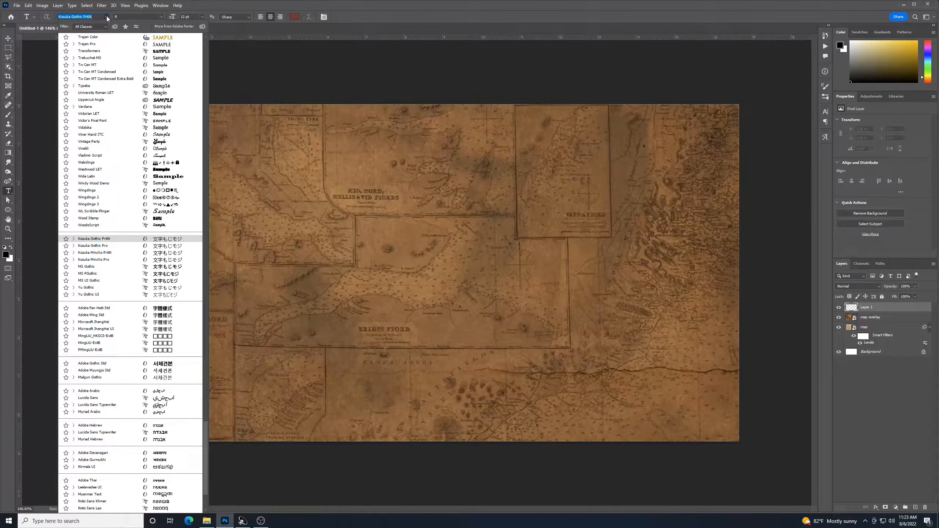
text(uppercu)
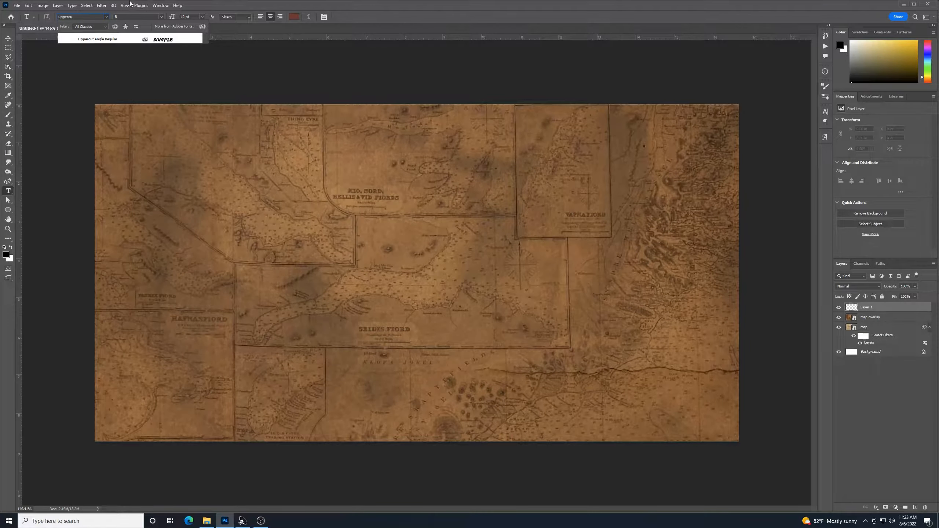
click(123, 40)
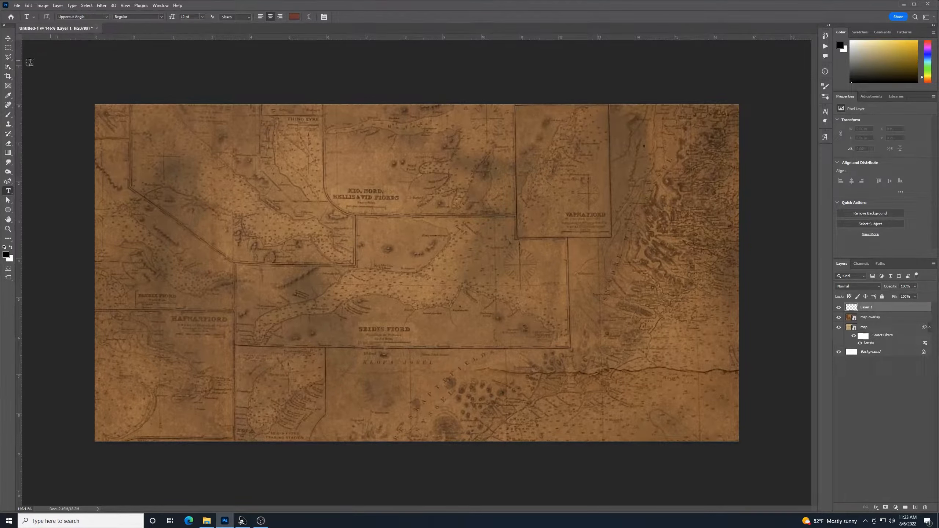
Set the text colour to yellow fdc301 and start a text layer above KID. NORD
click(295, 16)
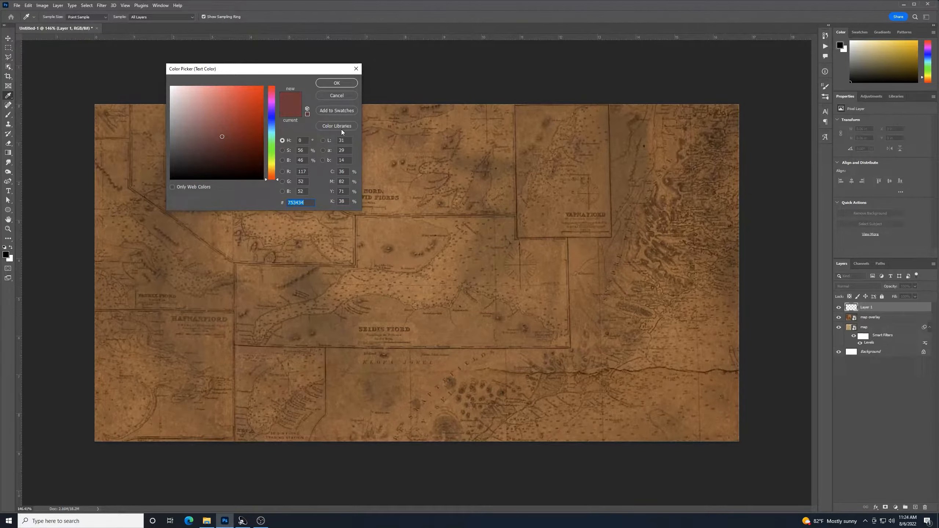
text(fdd)
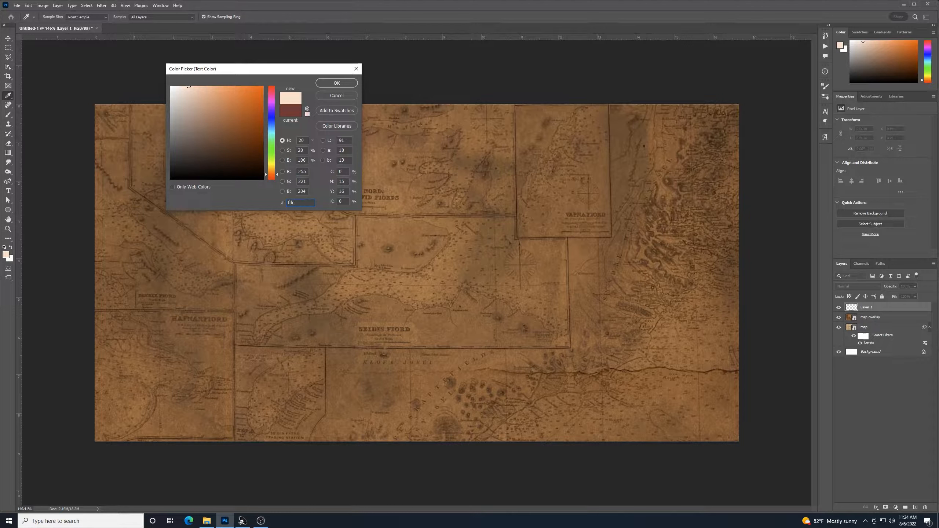
text(301)
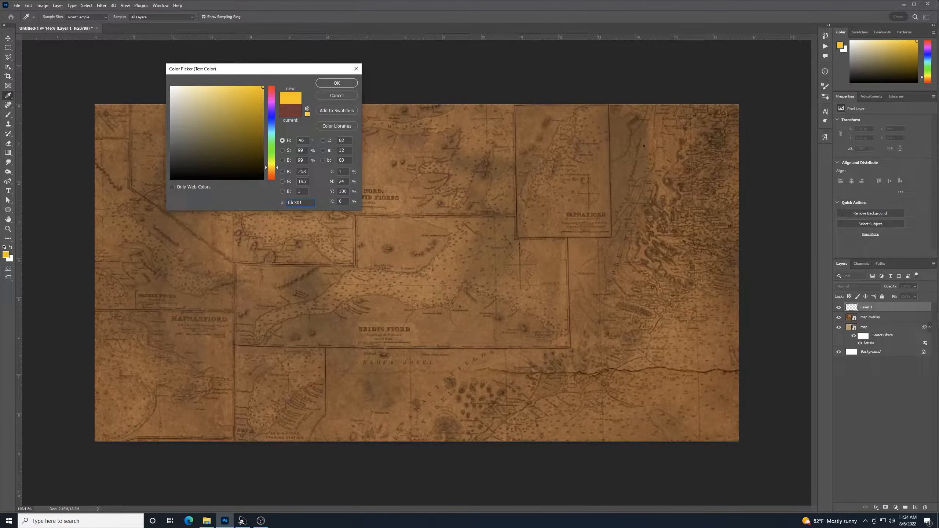
click(337, 83)
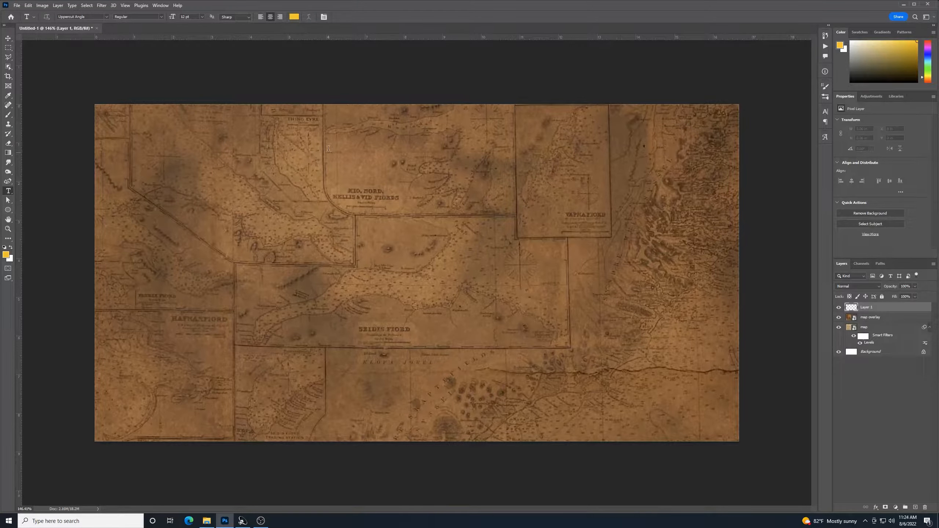
click(345, 173)
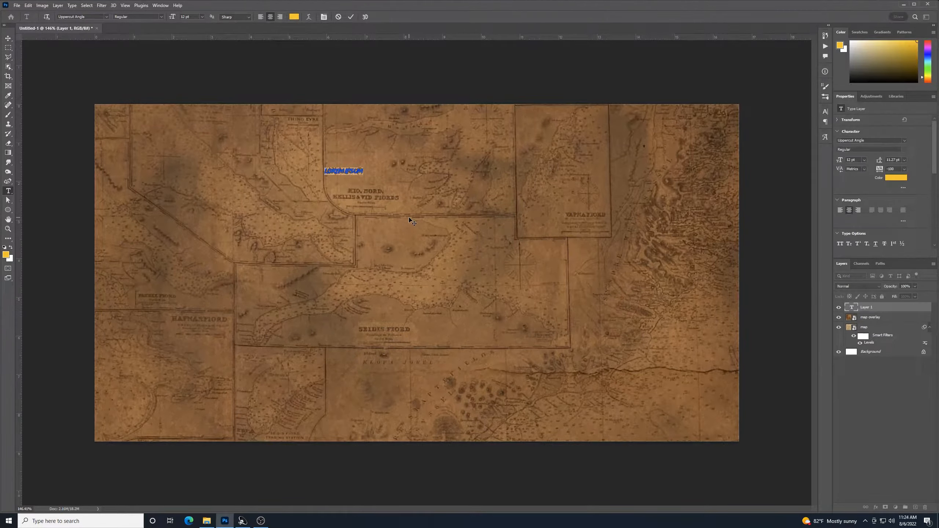
Type ADVENTURE and enlarge it to about 234 pt across the map's upper middle
text(ADVENTURE)
click(8, 38)
key(ctrl+t)
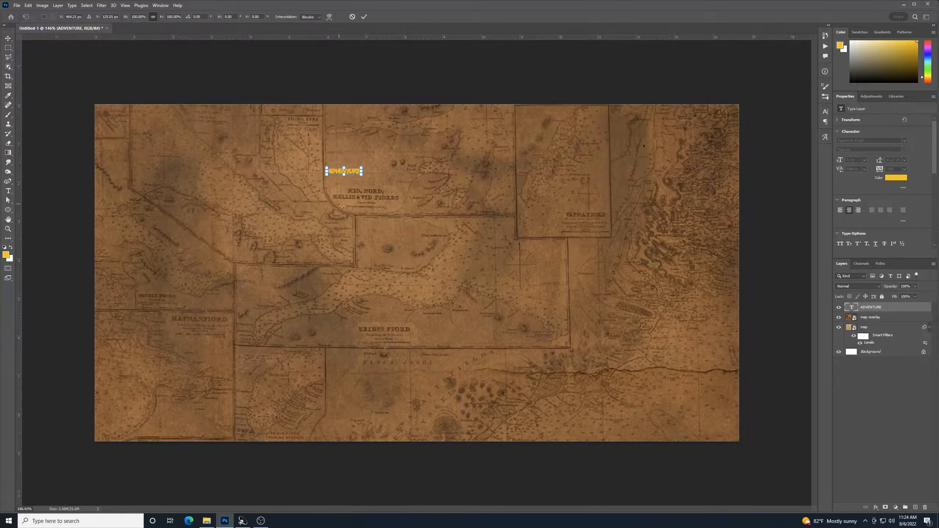
drag(362, 175, 688, 321)
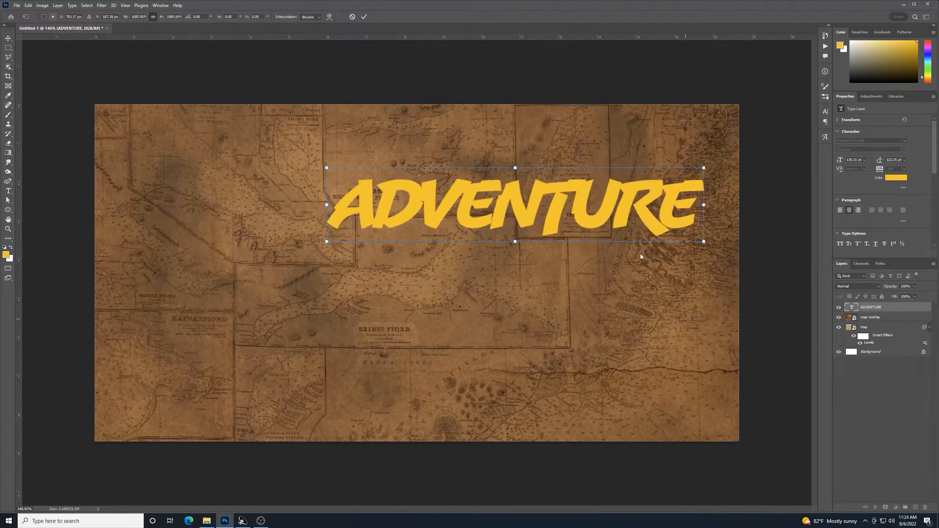
drag(620, 221, 517, 179)
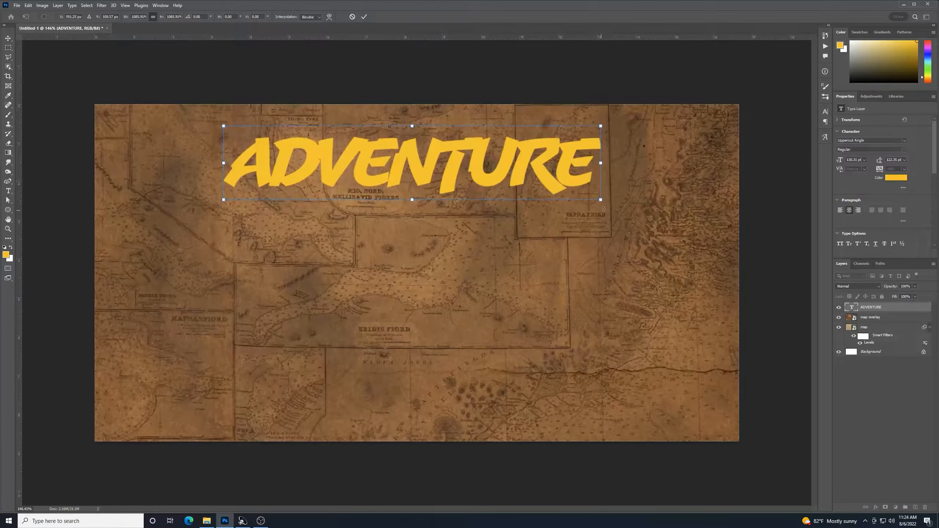
drag(600, 200, 596, 221)
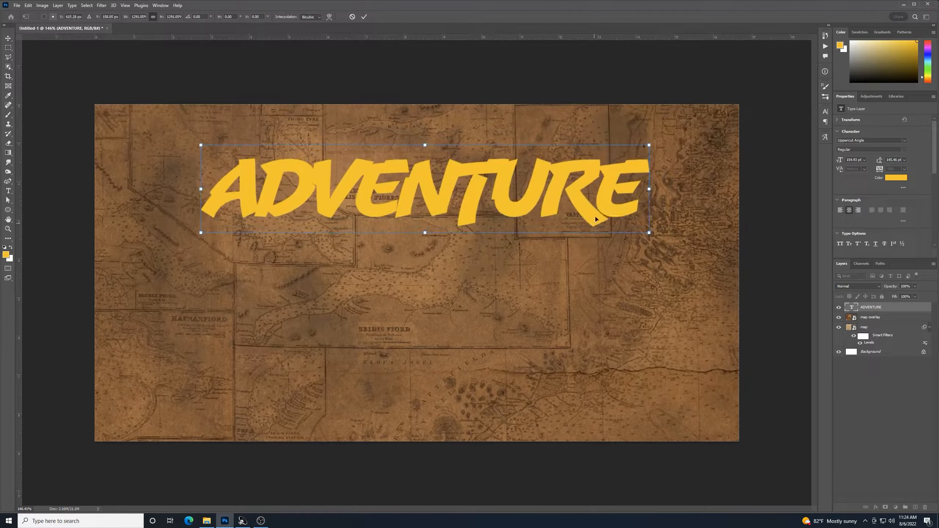
key(Return)
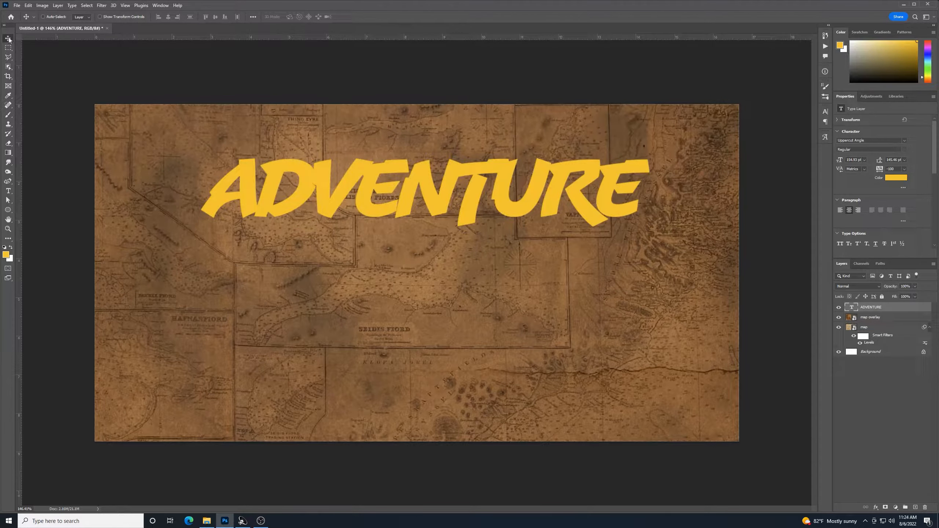
click(8, 191)
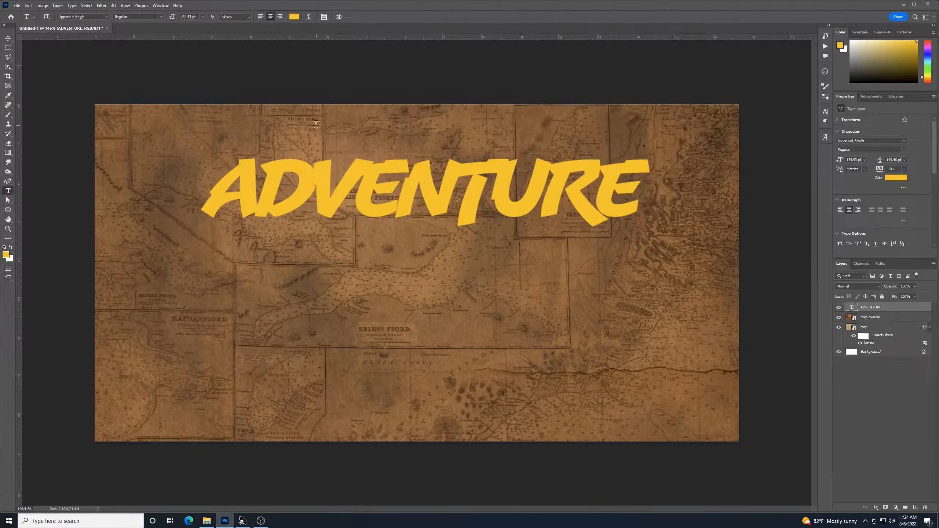
Apply an Arc warp to ADVENTURE with 0 bend and about -39 horizontal distortion
click(309, 17)
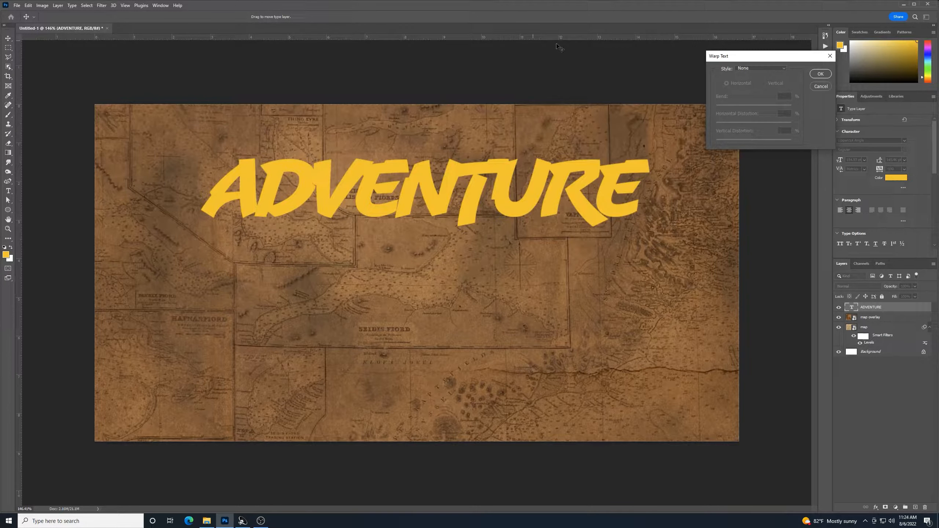
click(784, 69)
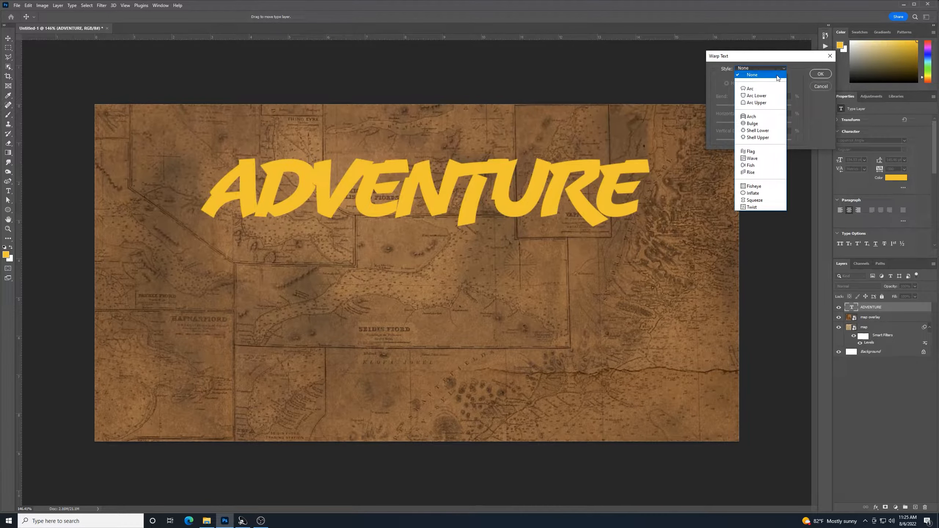
click(757, 89)
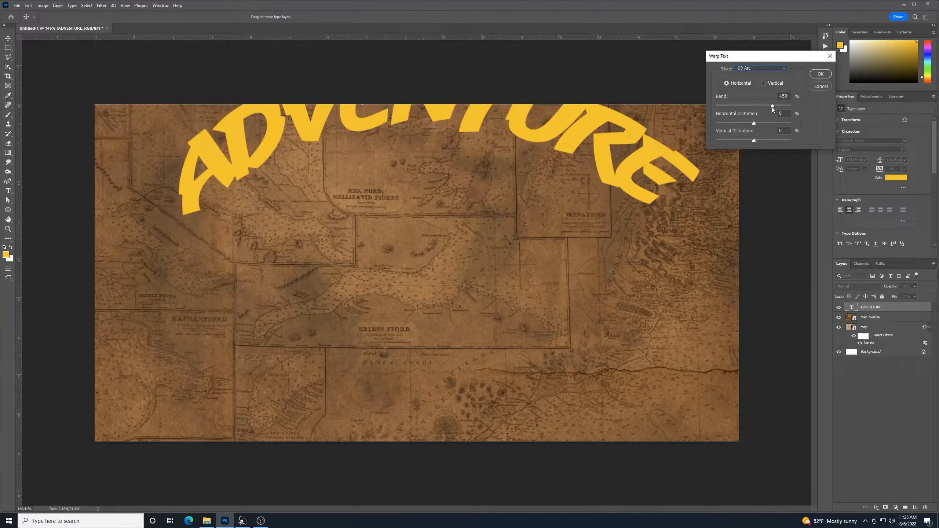
drag(772, 107, 756, 106)
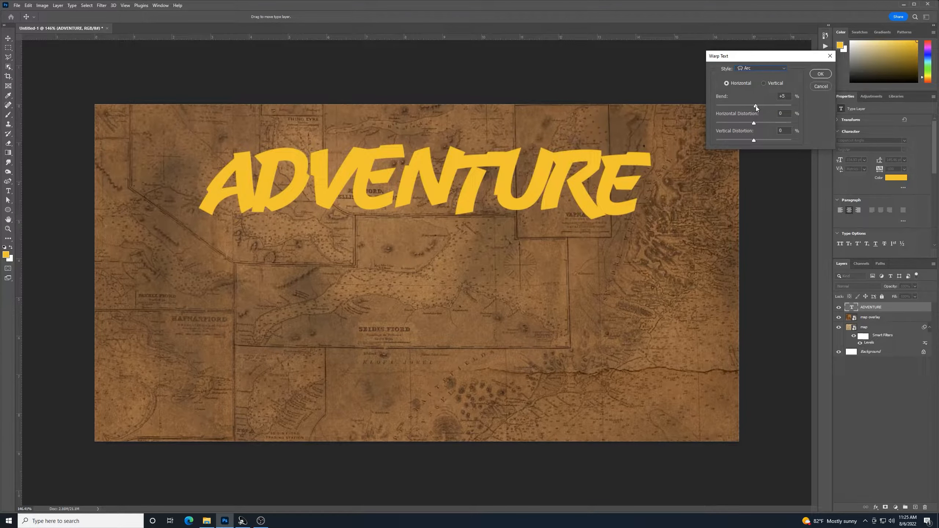
text(0)
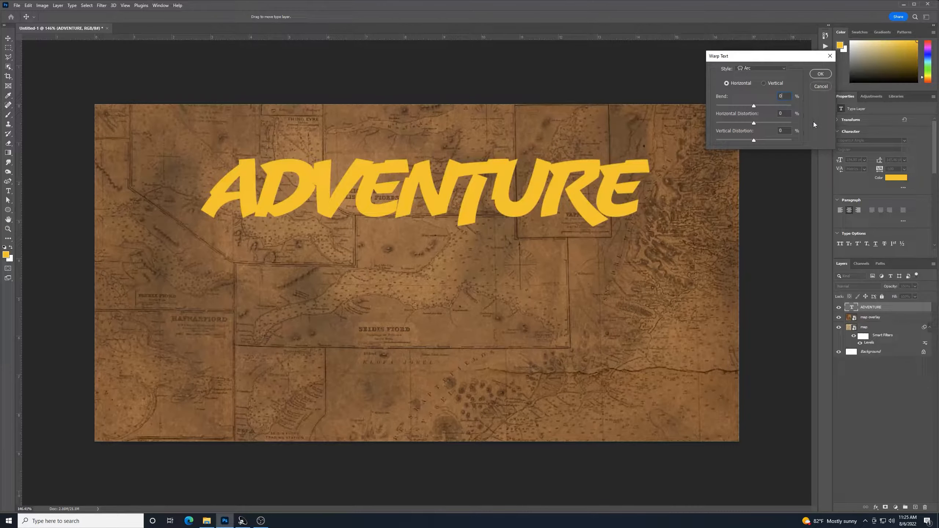
drag(755, 123, 740, 127)
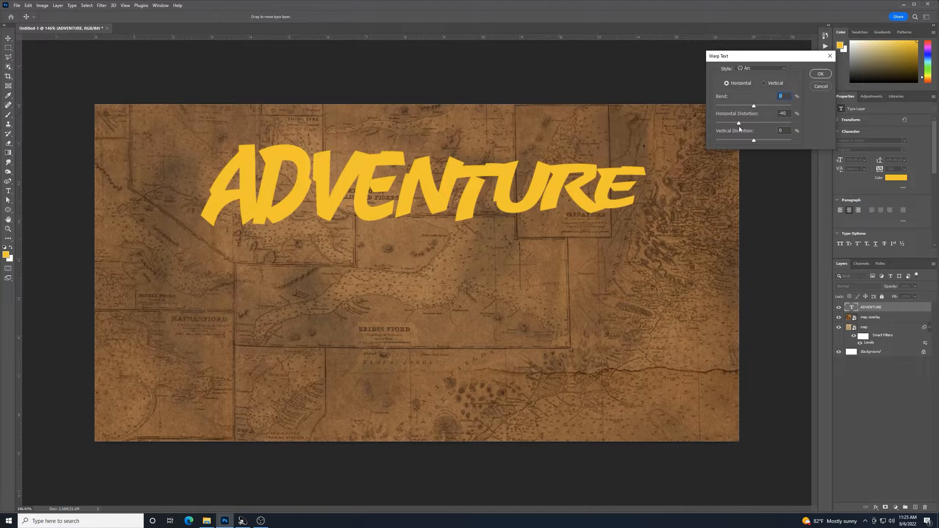
drag(739, 126, 740, 126)
key(Tab)
click(820, 74)
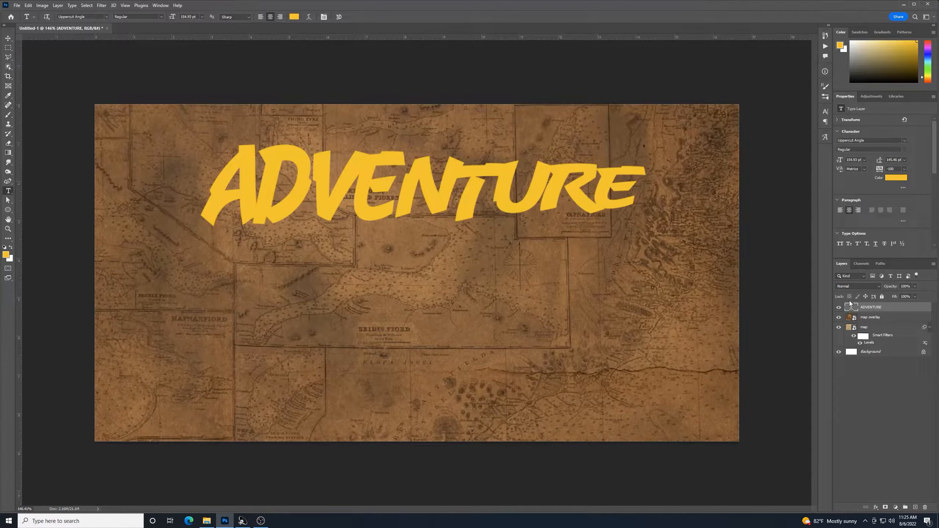
Skew ADVENTURE to rise about 3° toward the right and move it up
key(ctrl+t)
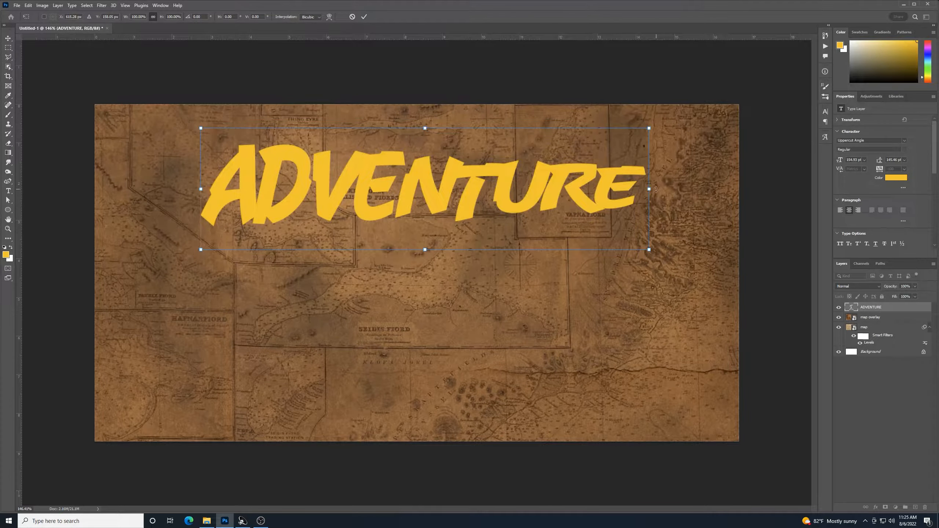
drag(651, 191, 645, 169)
drag(527, 187, 534, 155)
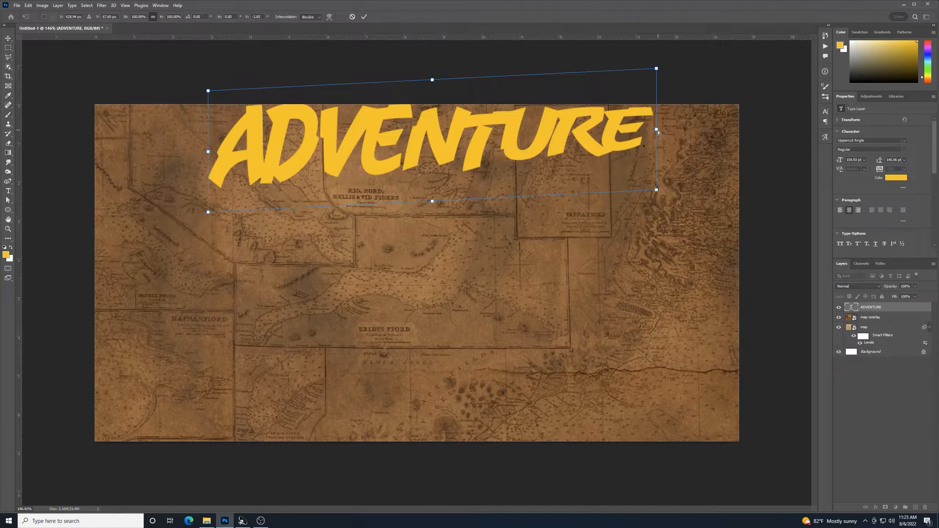
drag(657, 132, 657, 130)
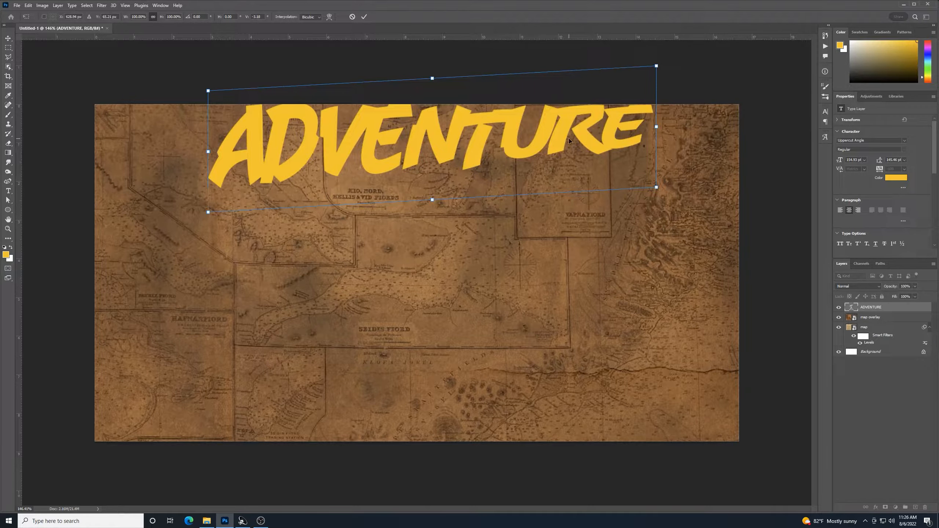
key(Return)
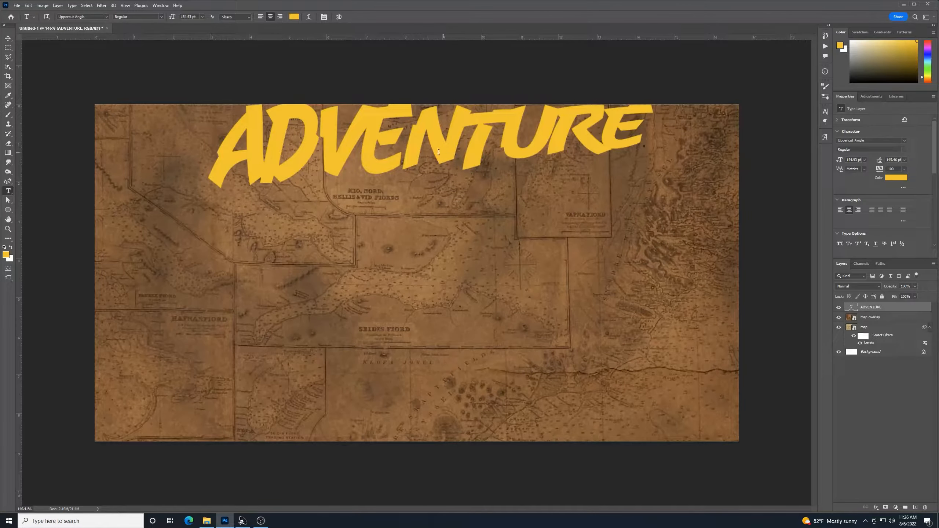
Shift ADVENTURE down and slightly left so it clears the map's top edge
click(7, 38)
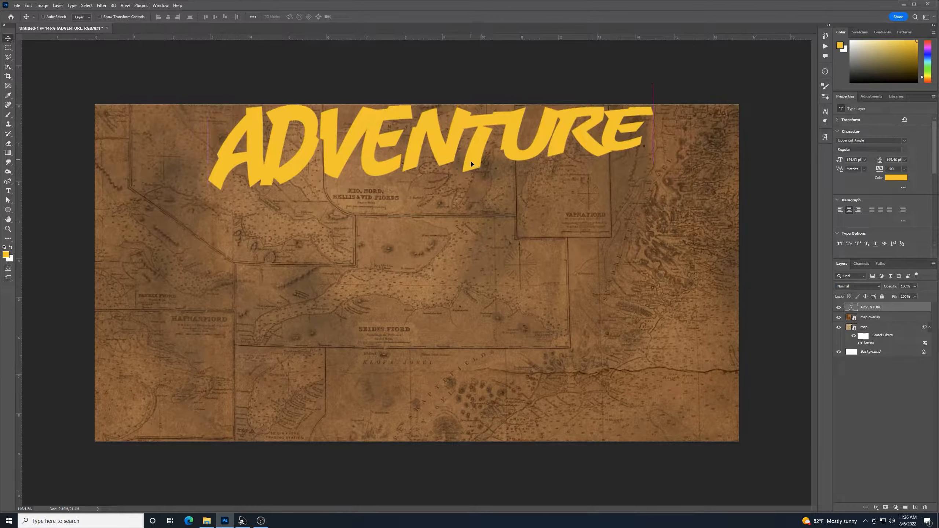
drag(474, 162, 464, 185)
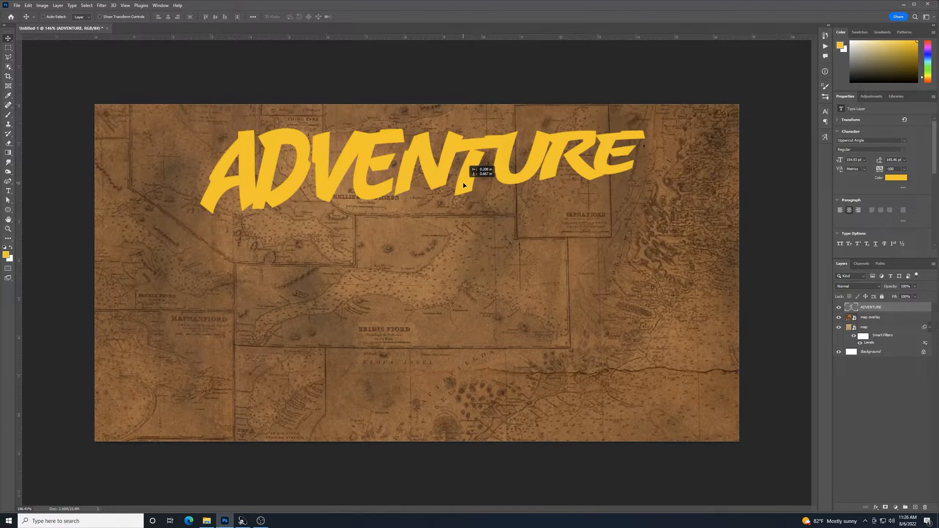
drag(464, 185, 465, 184)
click(8, 190)
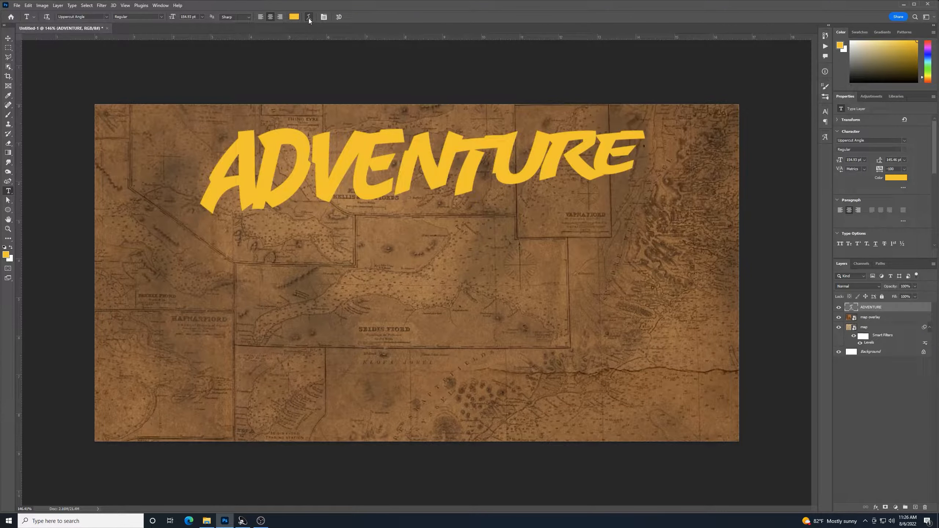
click(309, 17)
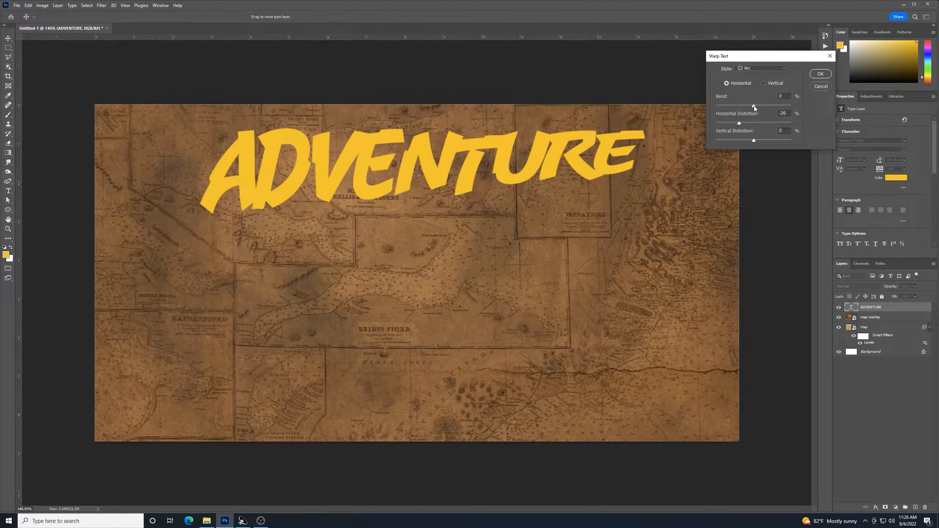
drag(755, 105, 755, 105)
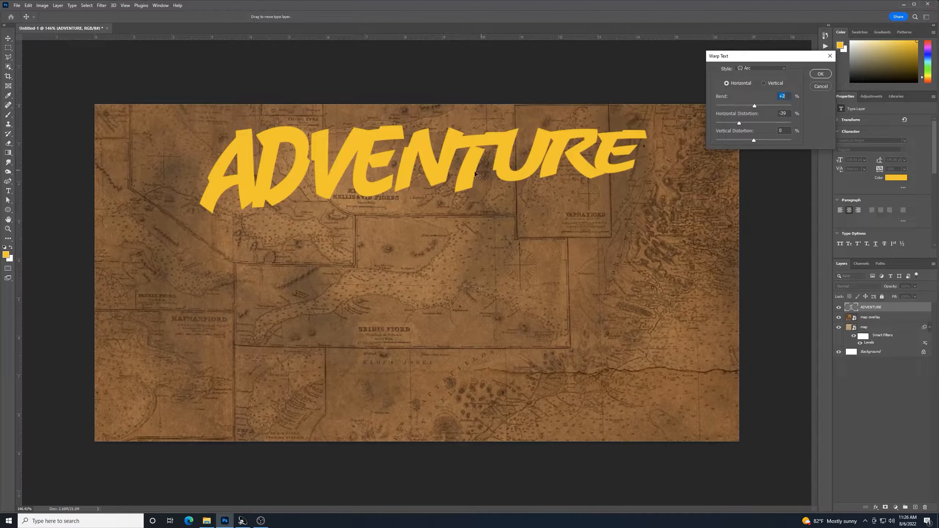
click(820, 74)
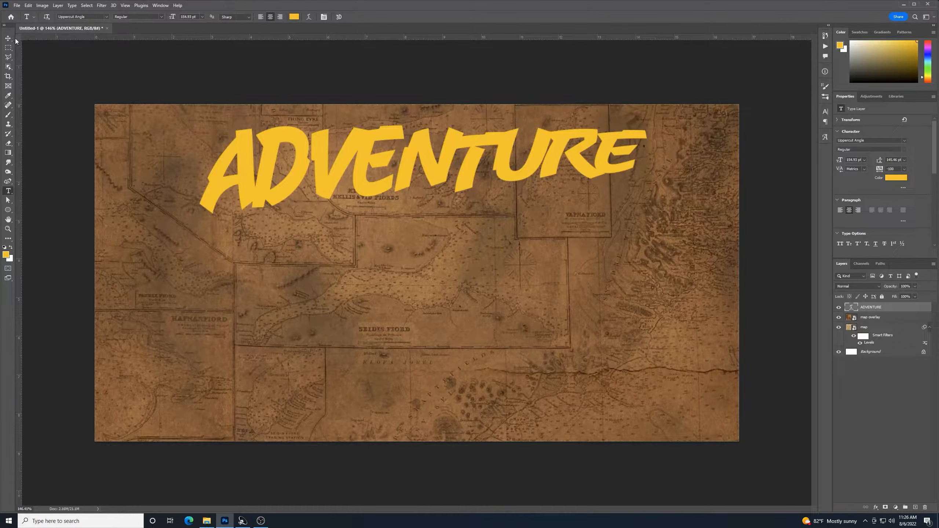
drag(465, 181, 464, 188)
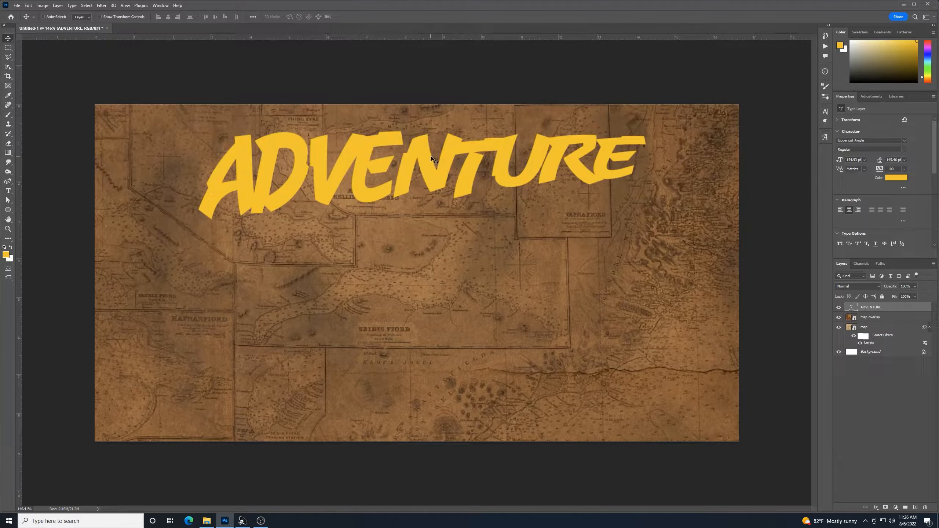
Add a Normal-blend Gradient Overlay at 100% to ADVENTURE and open its Gradient Editor
double_click(895, 307)
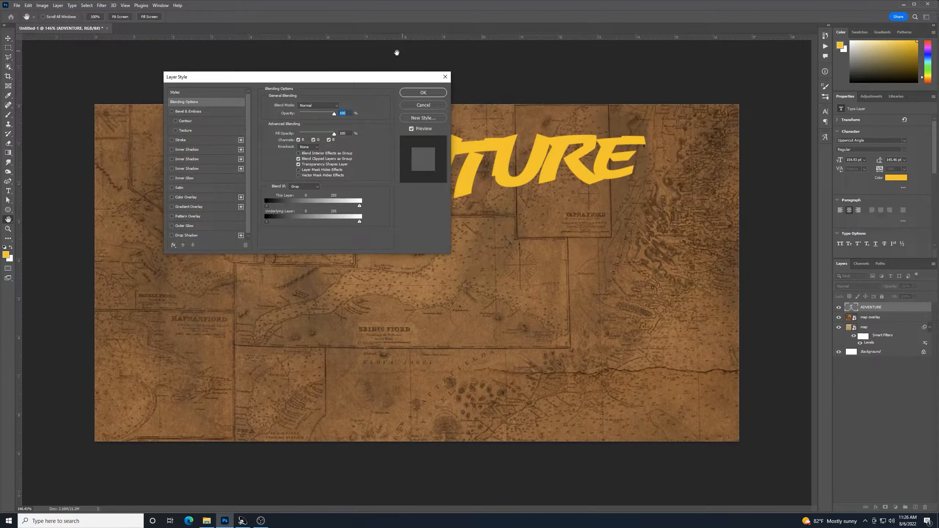
drag(329, 76, 635, 226)
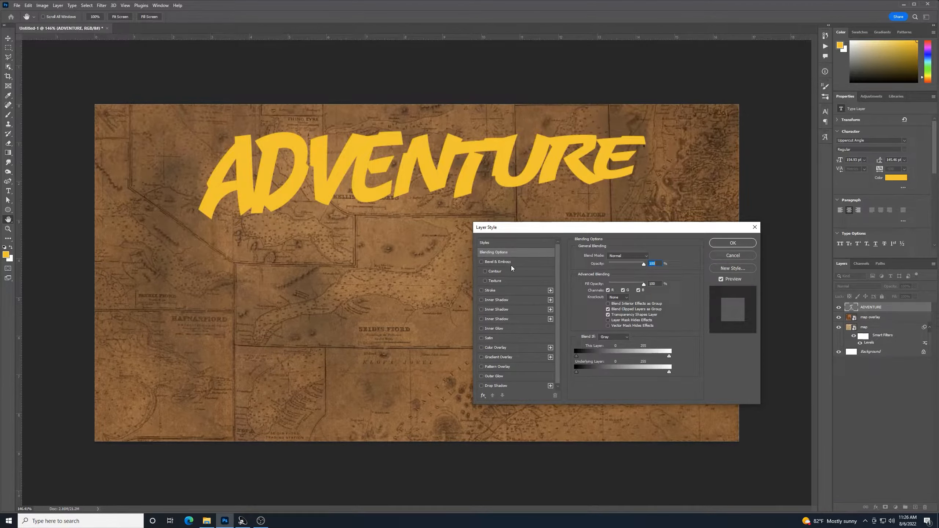
click(498, 358)
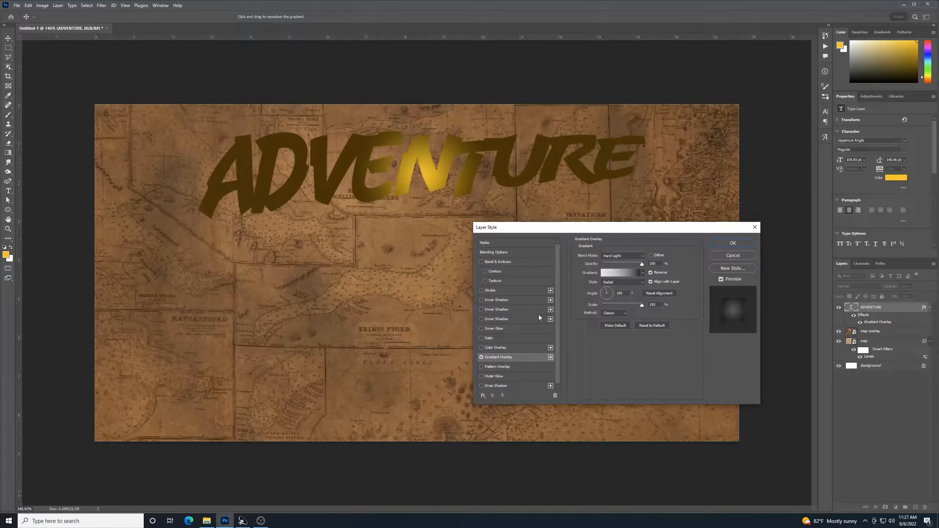
click(643, 258)
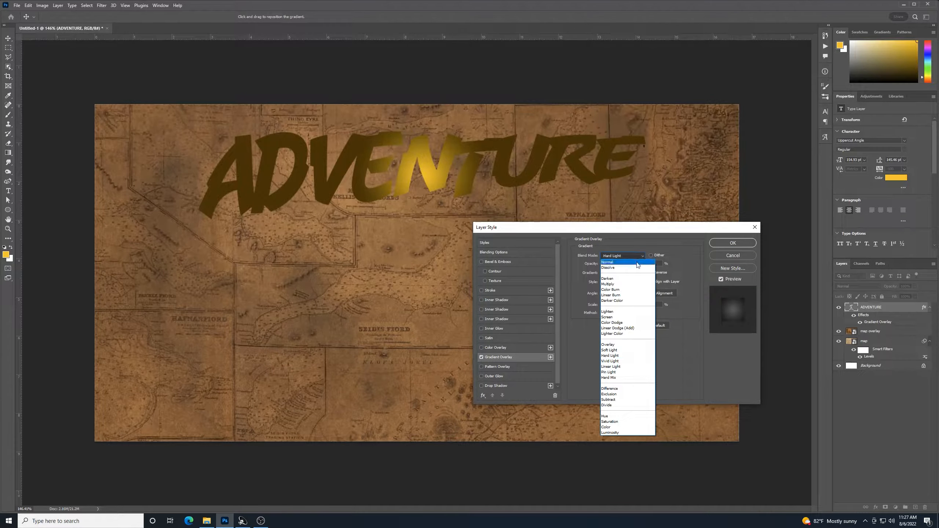
click(637, 263)
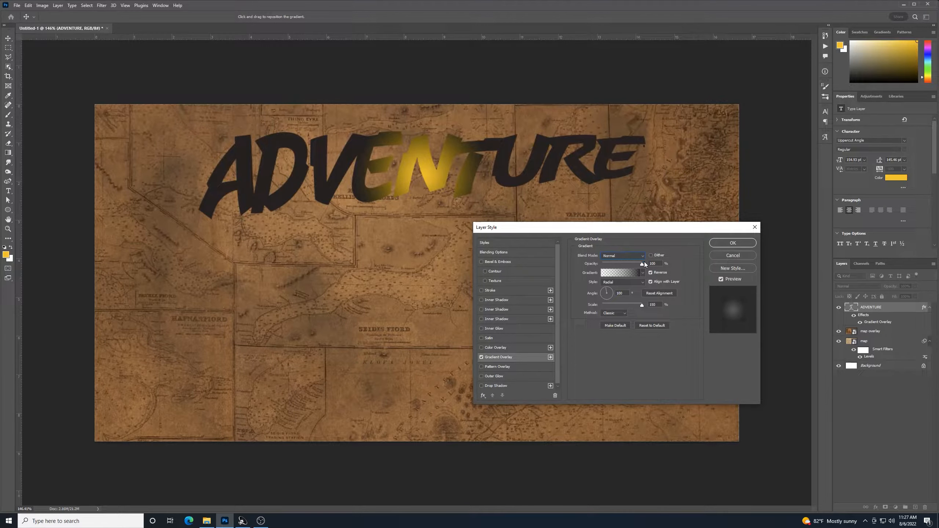
mouse_move(643, 264)
mouse_down()
mouse_move(633, 265)
mouse_move(644, 264)
mouse_up()
click(618, 274)
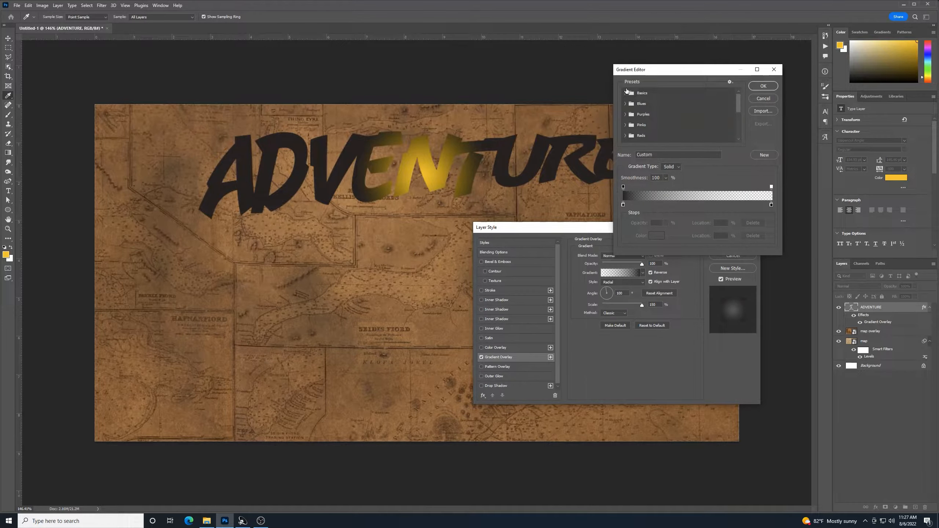
Apply the Foreground to Background gradient preset and set its end stop to orange FA5733
click(626, 92)
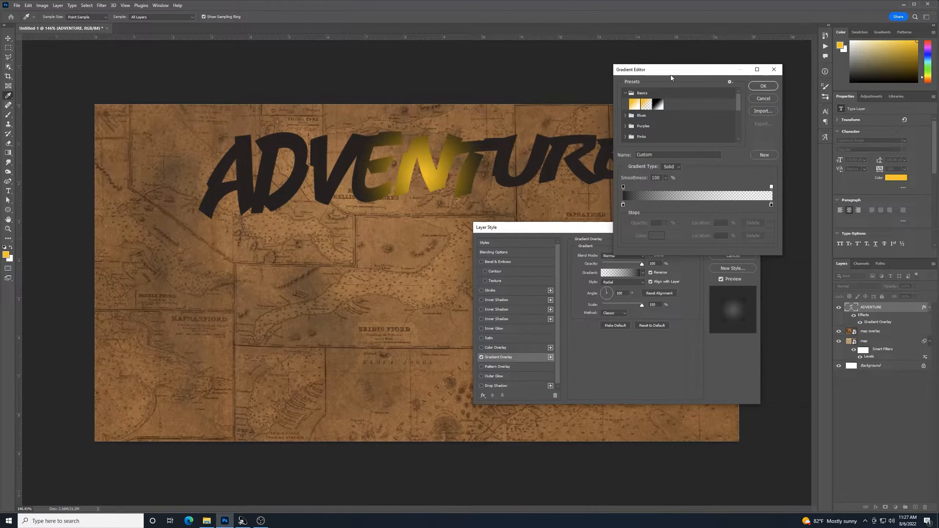
click(634, 106)
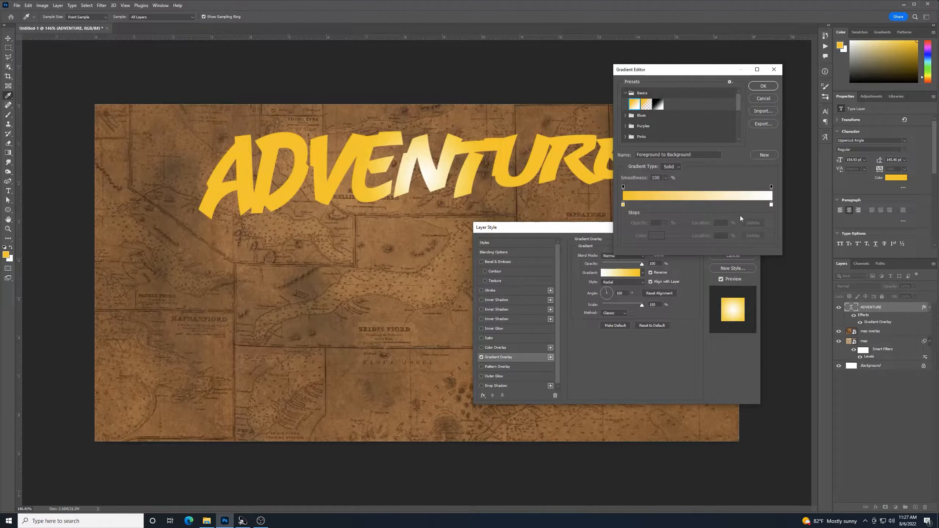
click(771, 205)
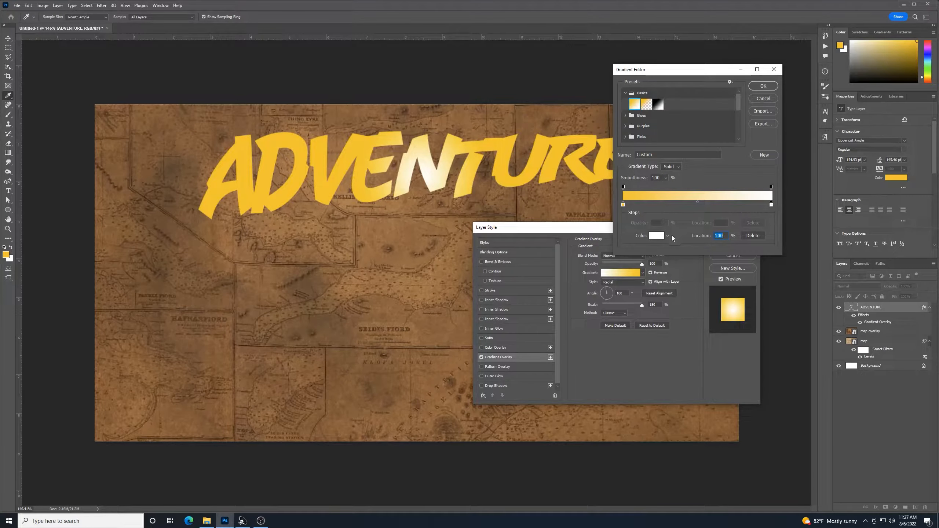
click(658, 236)
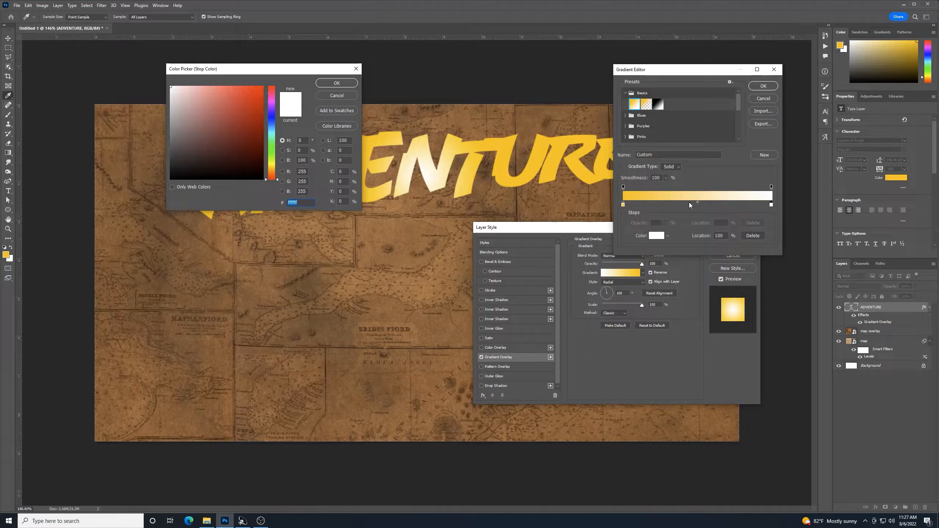
text(fa)
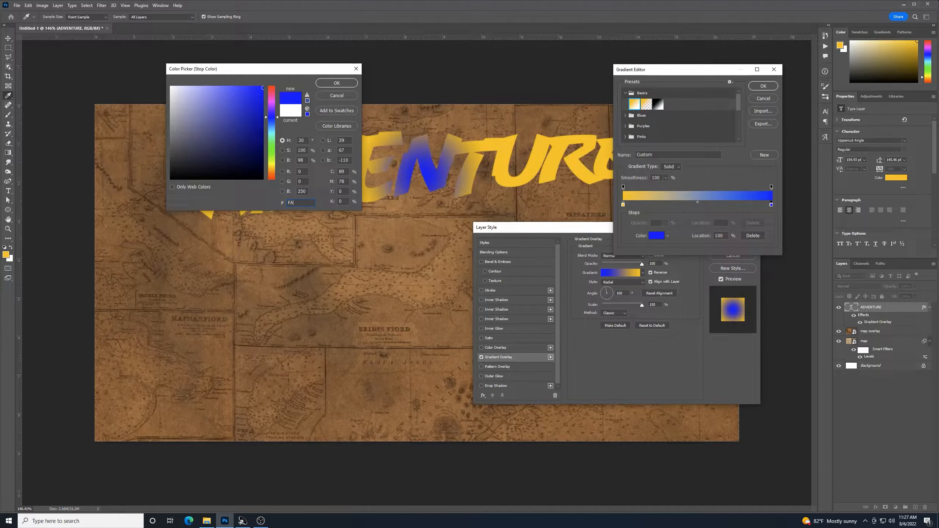
text(5733)
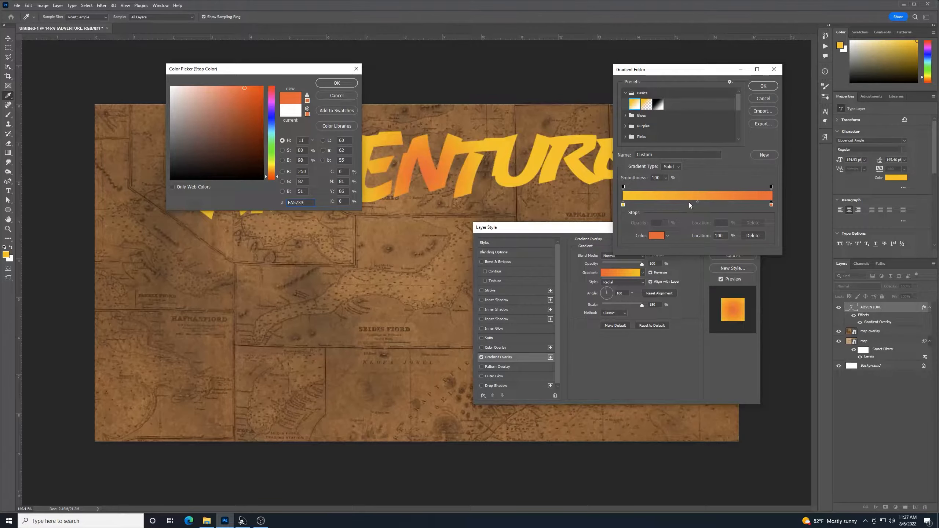
click(337, 84)
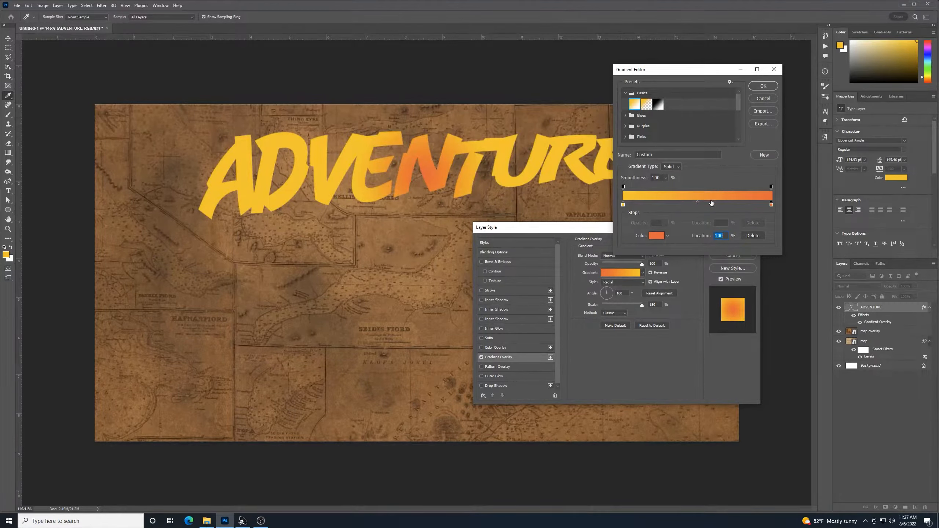
click(759, 86)
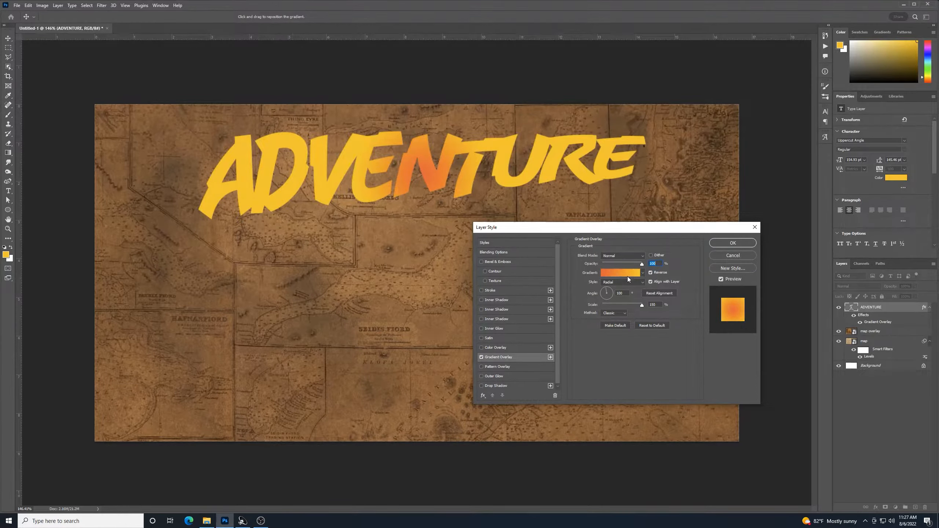
Make the gradient Linear, turn off Reverse, and rotate its angle across the title
click(642, 284)
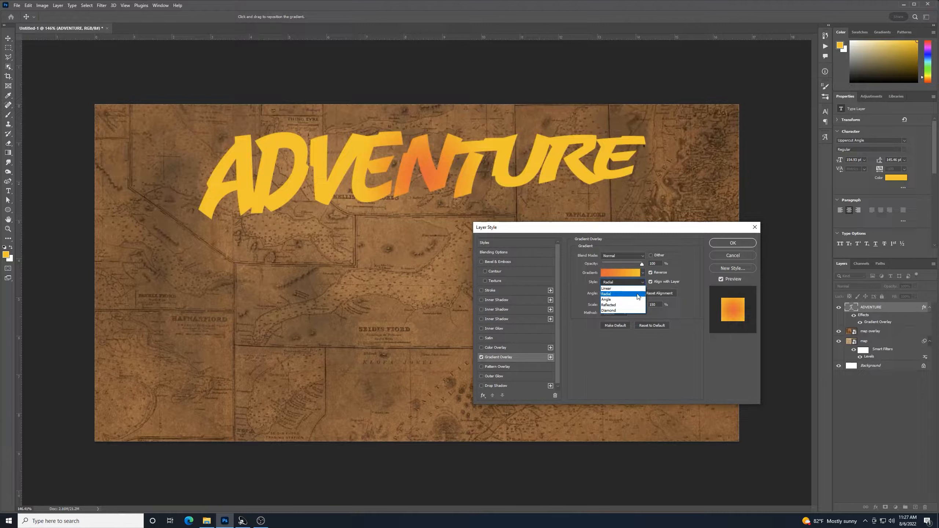
click(635, 289)
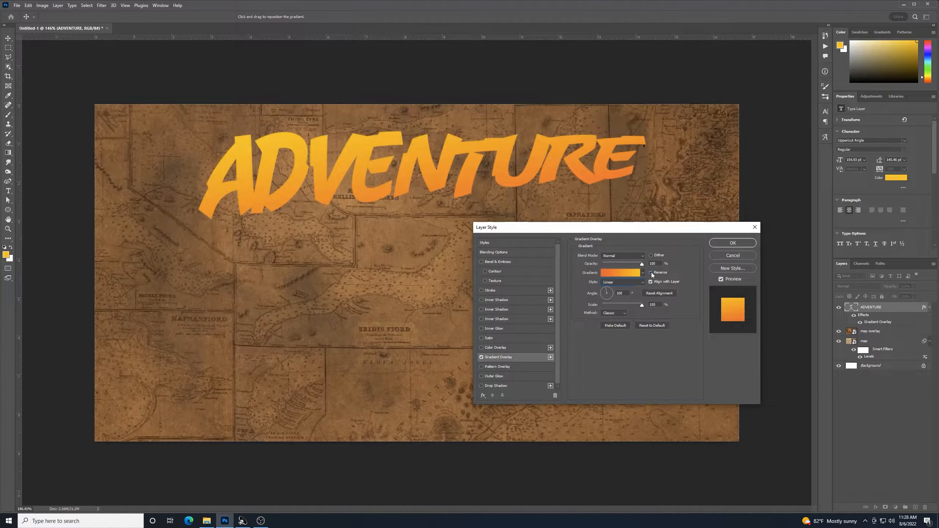
click(652, 272)
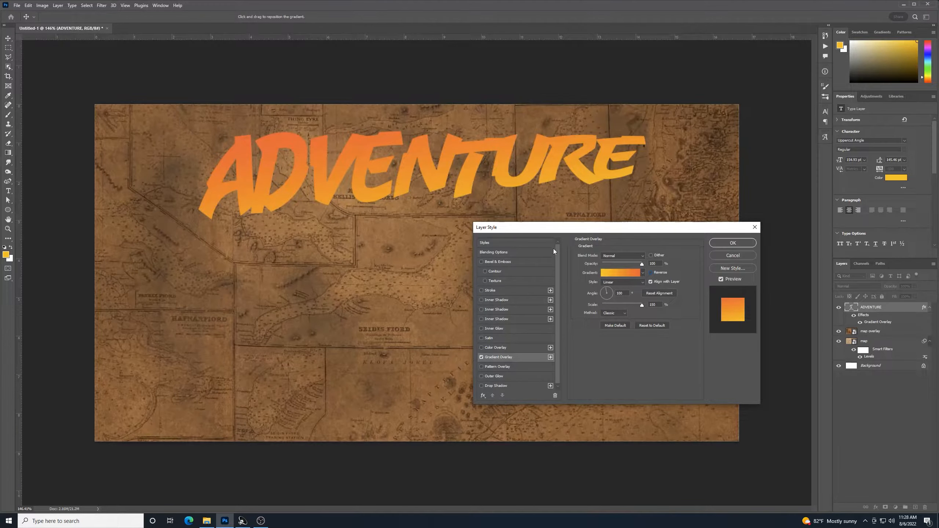
click(607, 287)
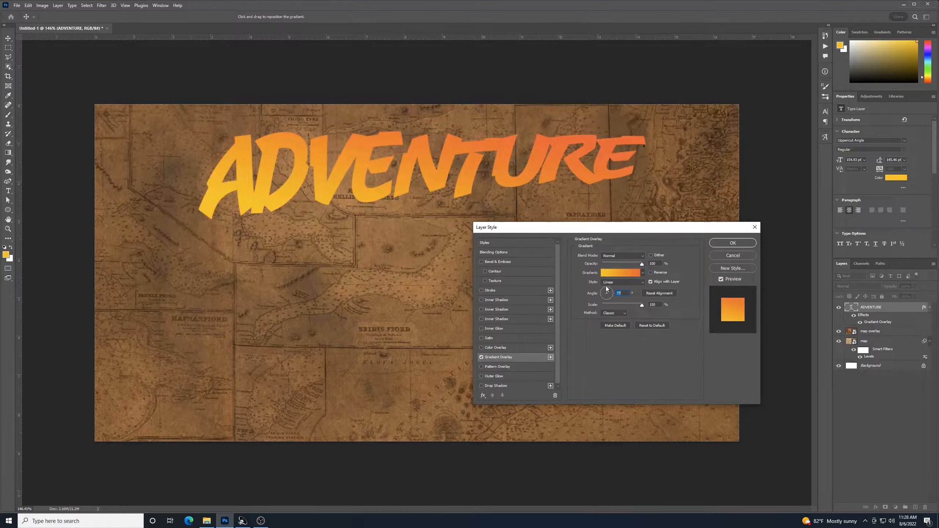
drag(605, 291, 593, 273)
Drop the overlay opacity and try angles of 95–102°, dragging the gradient within the letters
click(604, 264)
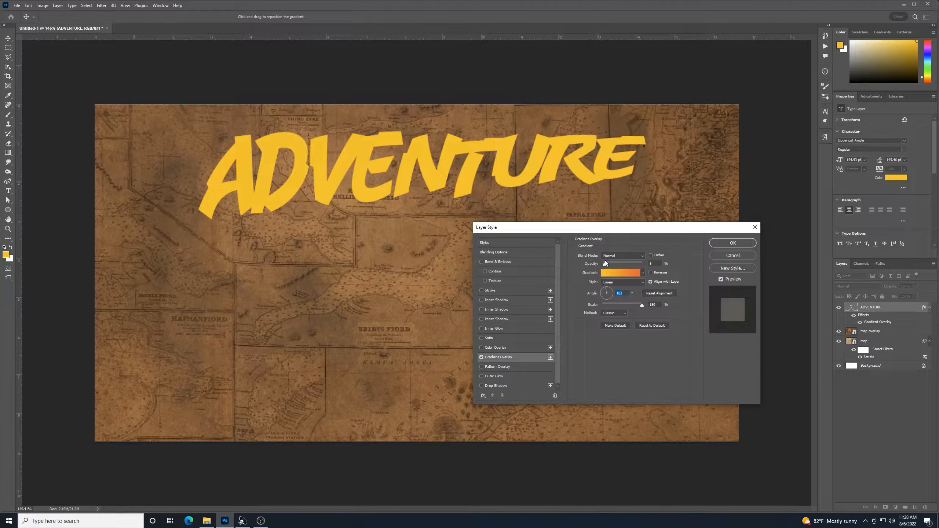
click(607, 292)
drag(423, 222, 423, 400)
drag(606, 287, 605, 287)
drag(386, 190, 340, 408)
Restore 100% opacity, set scale to 54%, reset alignment and set the angle to 95°
drag(607, 265, 686, 257)
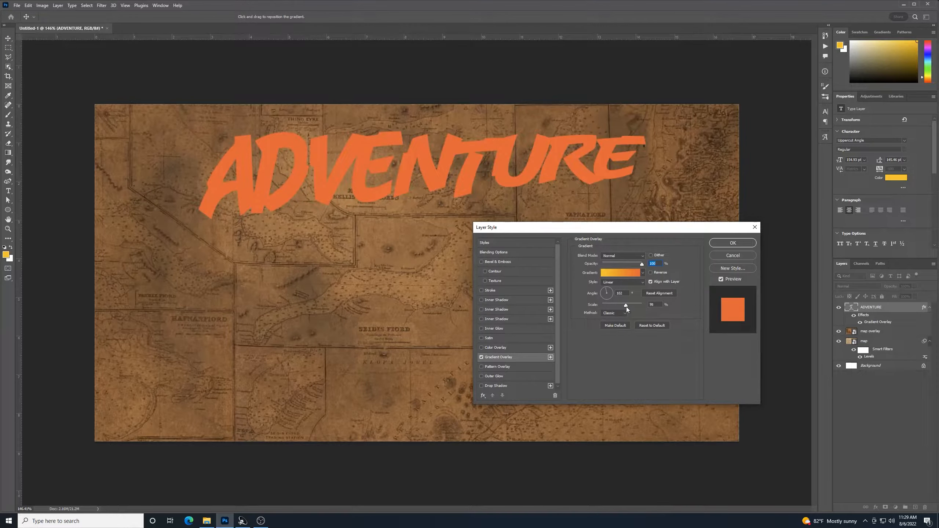
drag(611, 307, 613, 307)
click(658, 295)
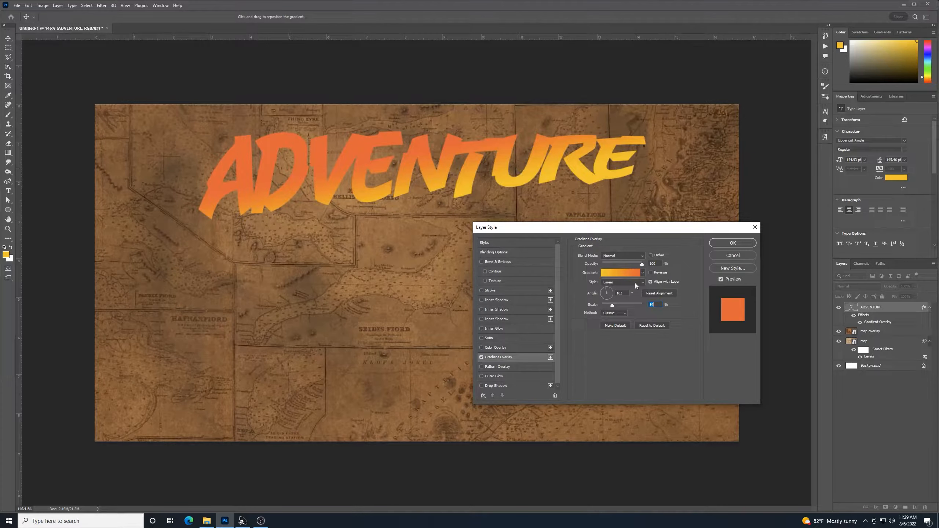
drag(608, 294, 607, 290)
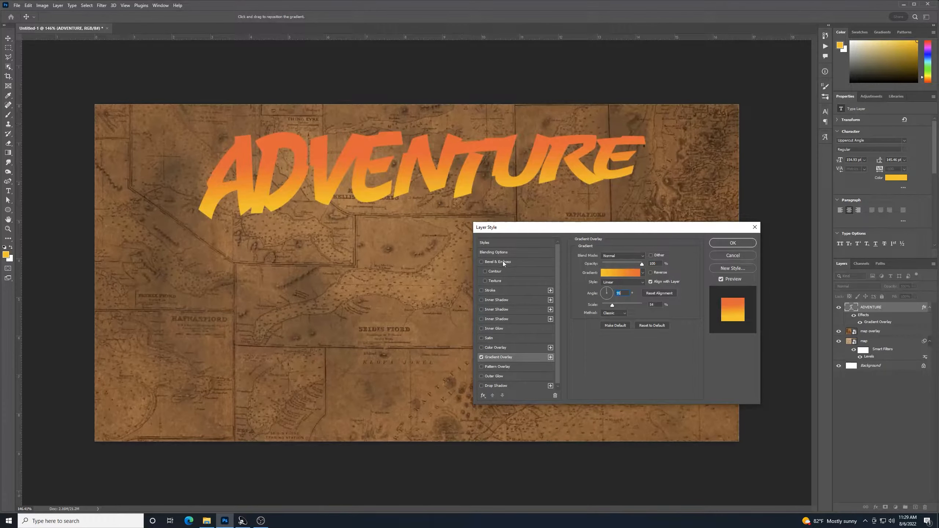
Reduce the gradient scale, trying 10% and 13%, then enter 30%
mouse_move(395, 186)
mouse_down()
mouse_move(402, 167)
mouse_move(425, 174)
mouse_move(406, 184)
mouse_up()
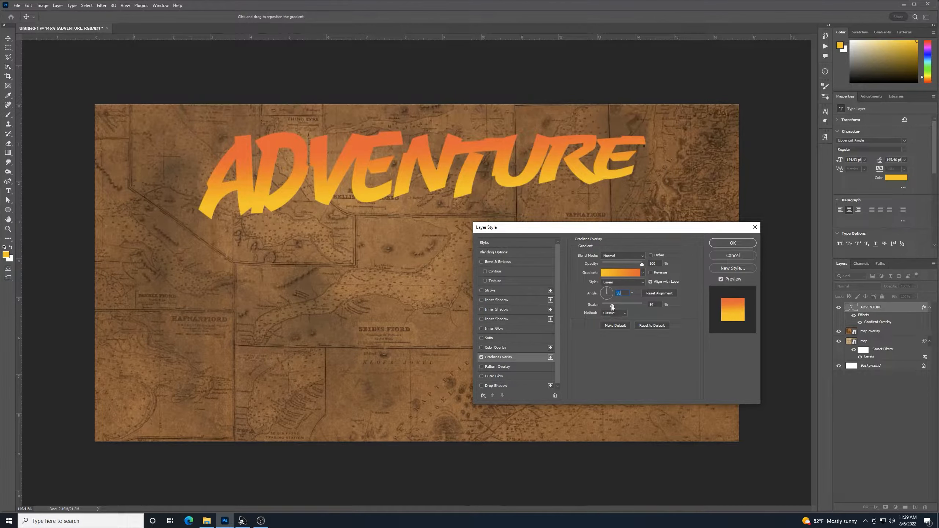
drag(612, 306, 595, 306)
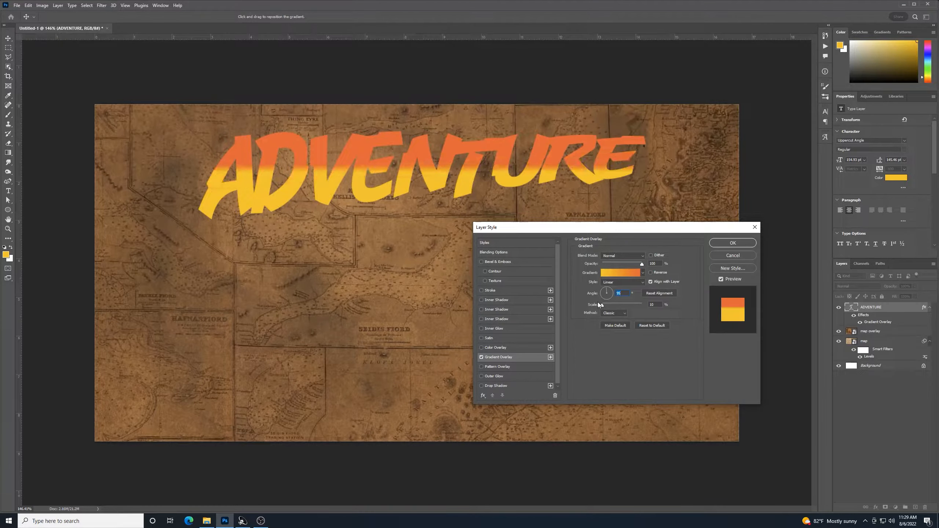
drag(598, 303, 598, 302)
drag(603, 306, 605, 306)
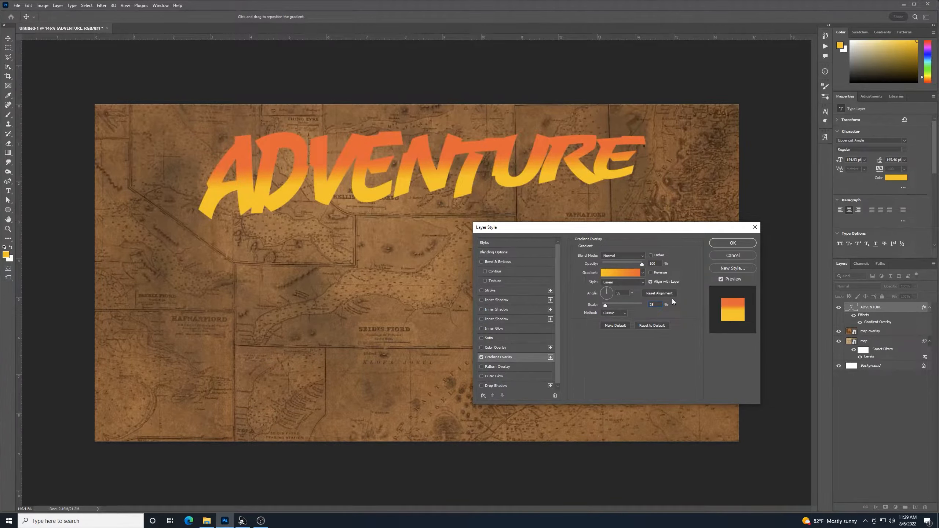
key(BackSpace)
key(BackSpace)
text(30)
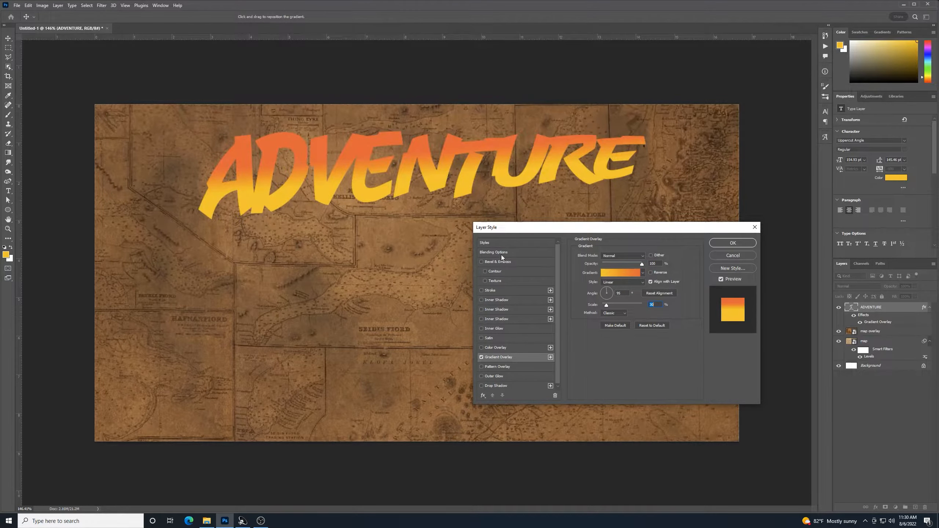
Add a black drop shadow at 127° with 15 px distance, 100% spread and size 4
click(497, 386)
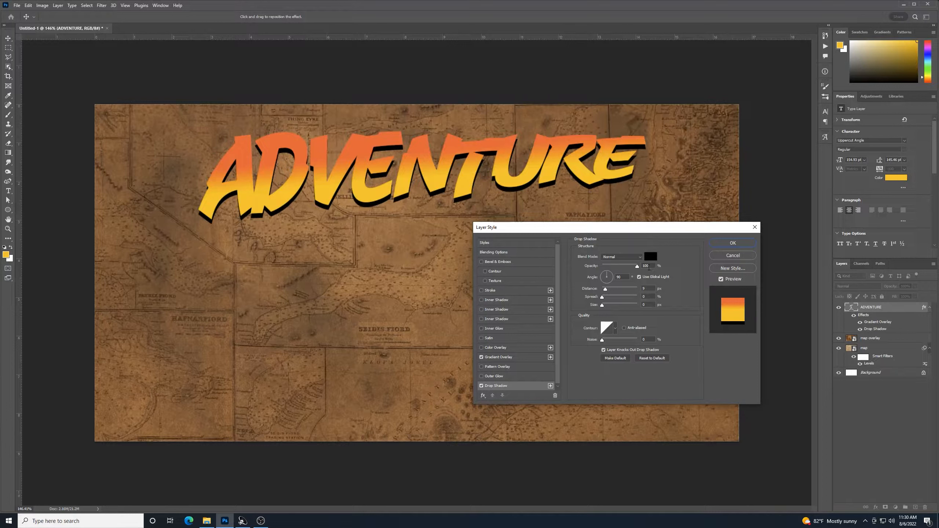
click(607, 275)
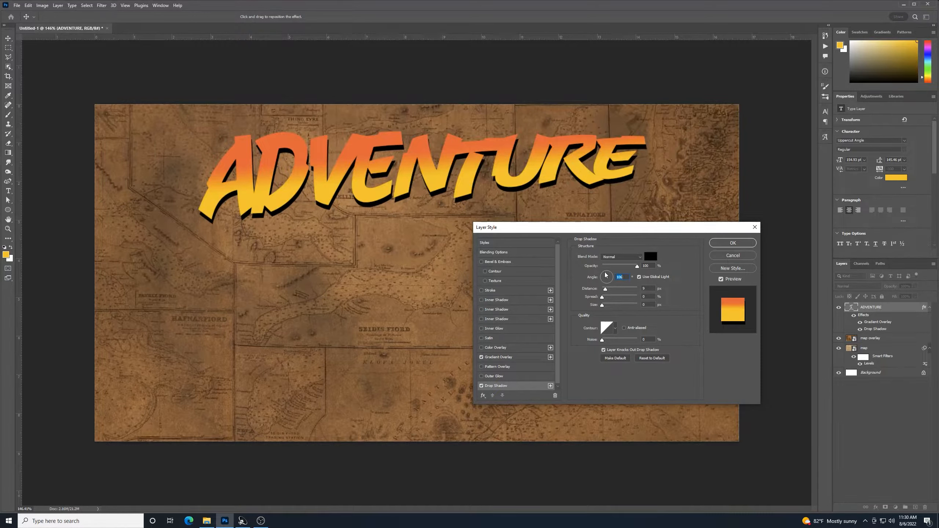
drag(607, 274, 605, 276)
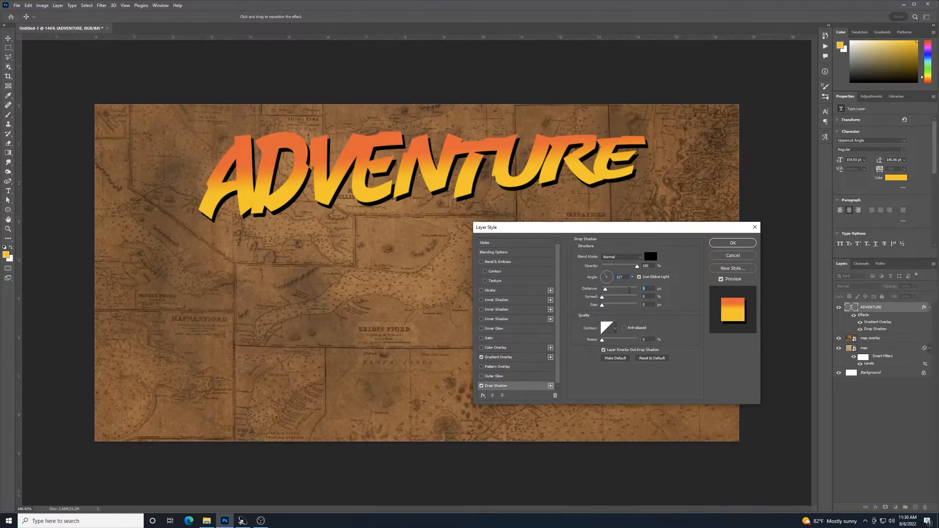
text(15)
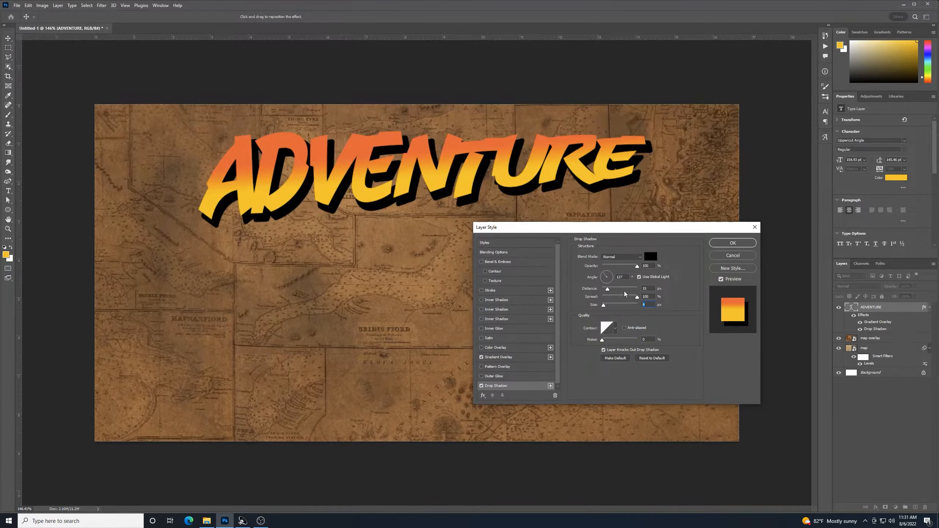
text(5)
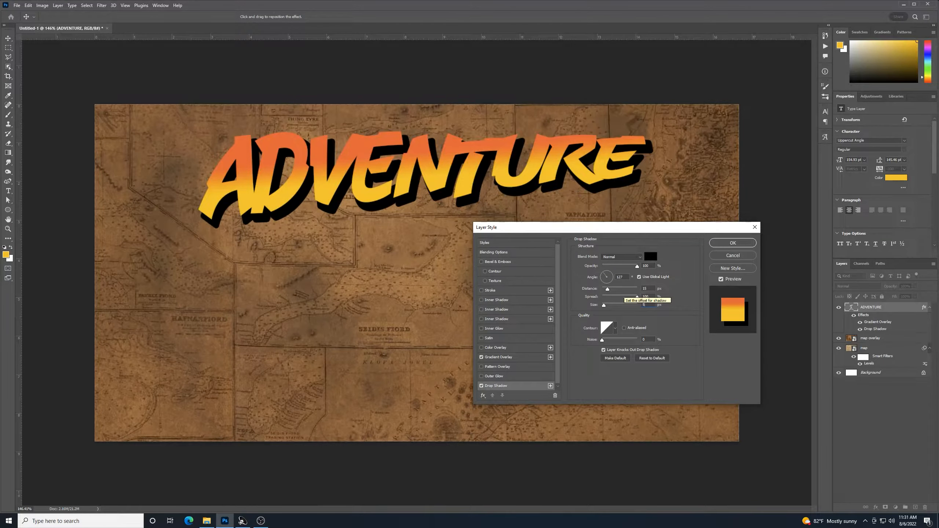
key(BackSpace)
text(4)
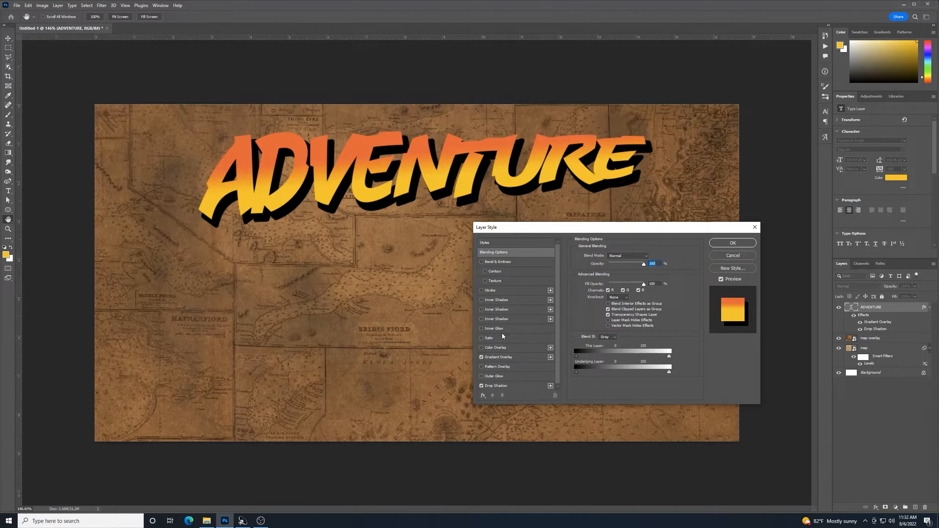
Add a black Stroke outline around ADVENTURE
click(490, 291)
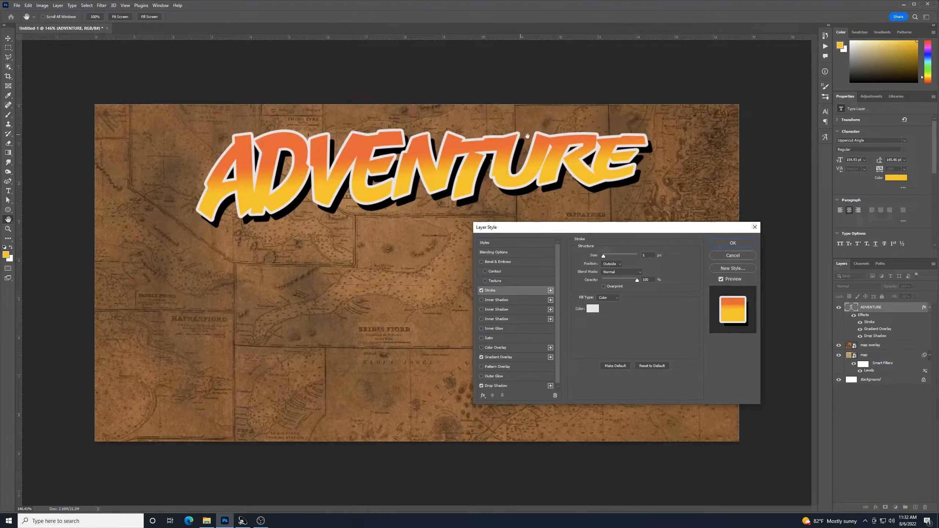
click(593, 309)
drag(203, 147, 115, 203)
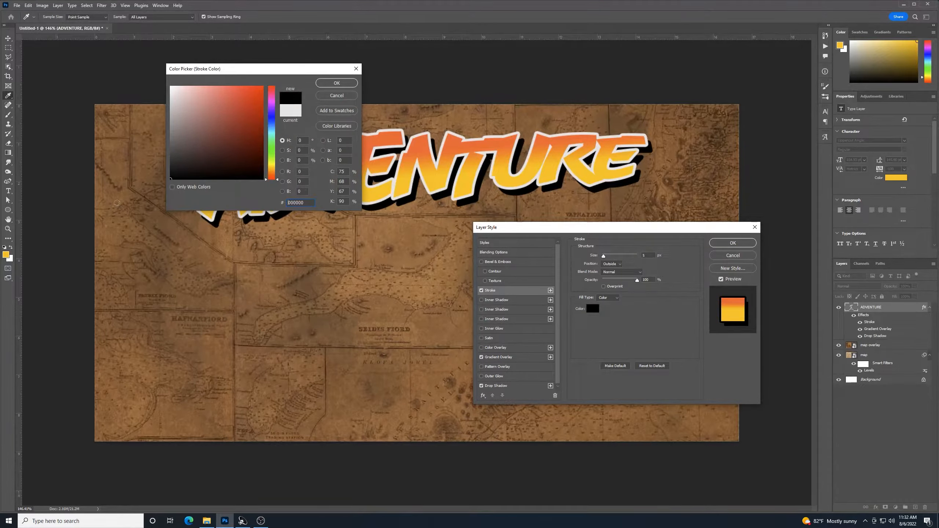
click(334, 83)
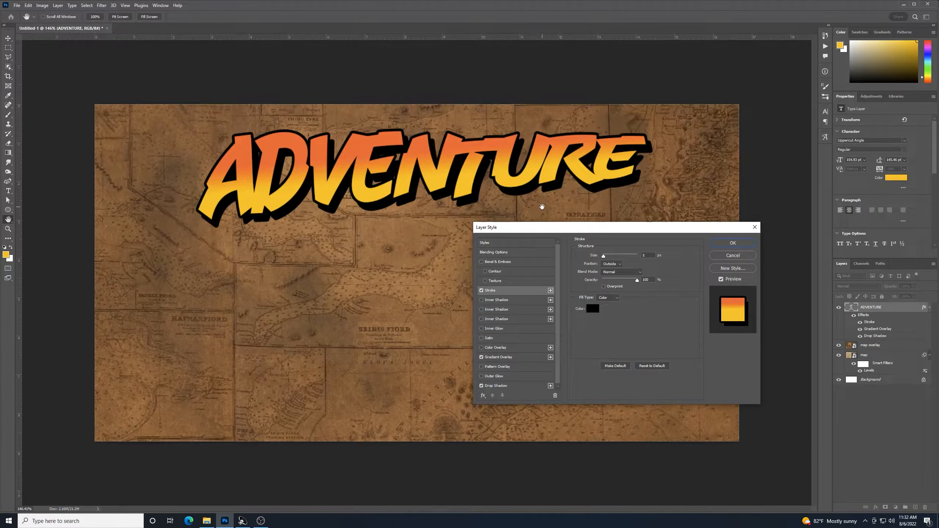
Set the drop shadow angle to 90° and apply the layer styles
click(499, 386)
click(607, 272)
drag(608, 261, 608, 262)
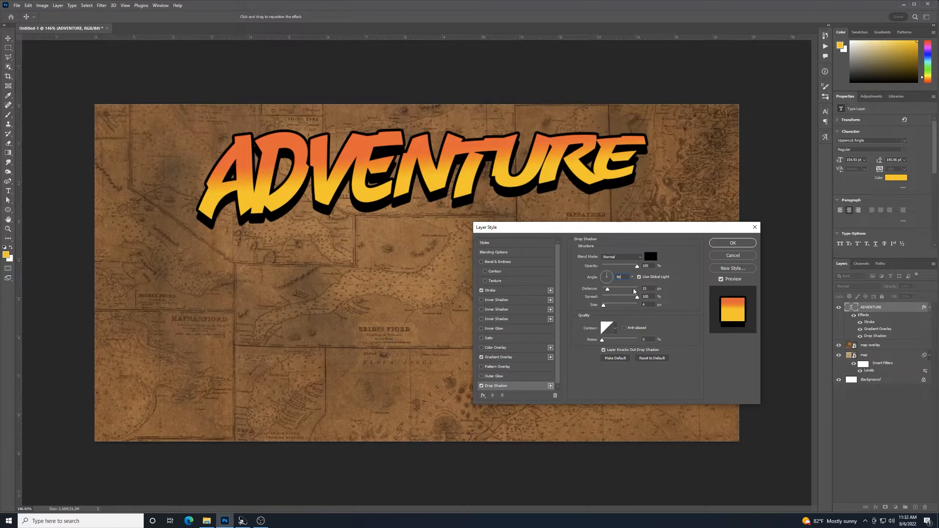
click(743, 244)
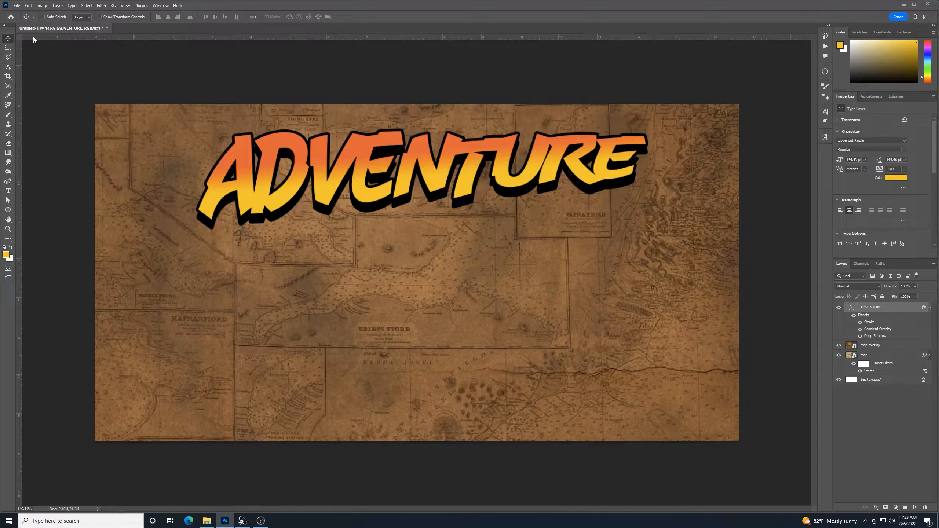
Lower ADVENTURE slightly and add a Lorem Ipsum text line in the Adventure Subtitles font
drag(470, 173, 465, 199)
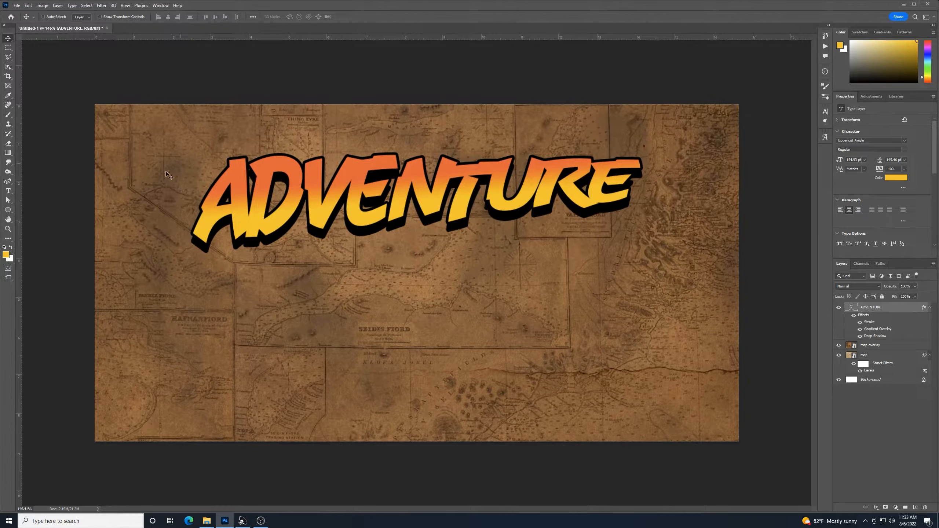
click(10, 192)
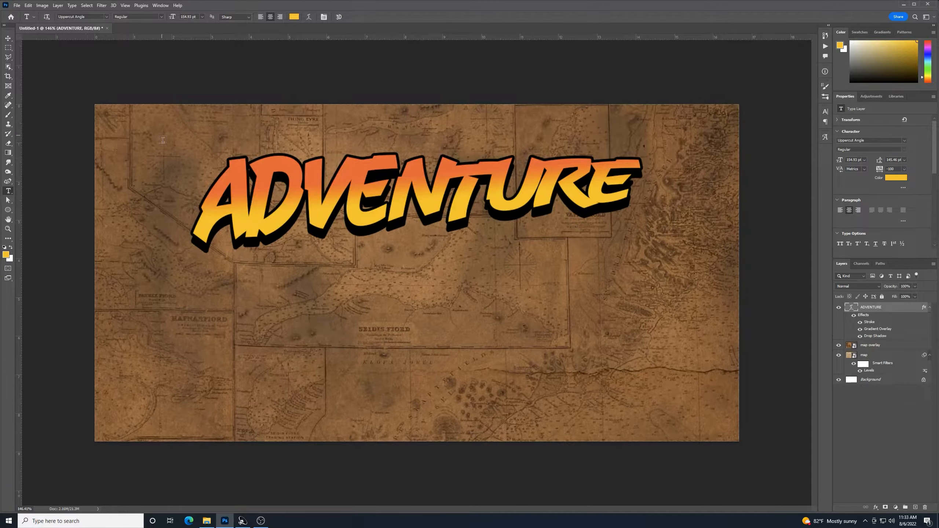
click(311, 349)
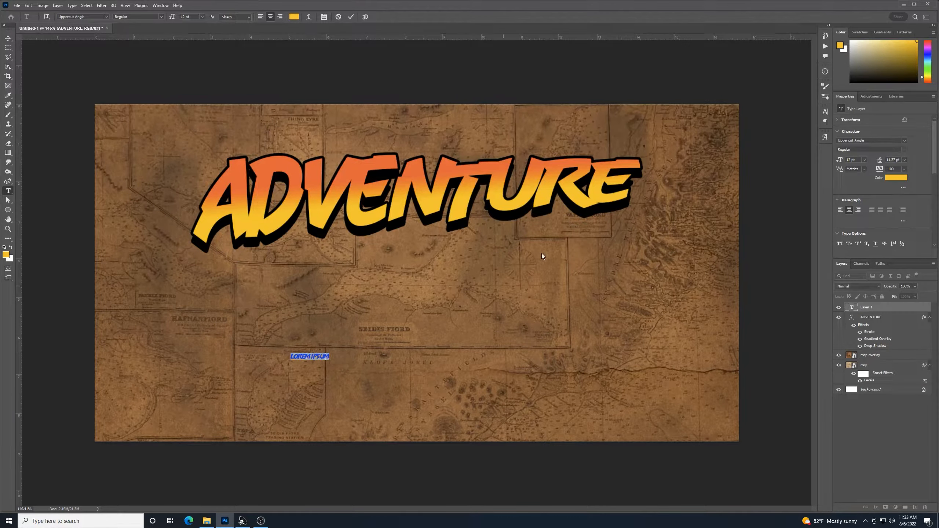
click(106, 18)
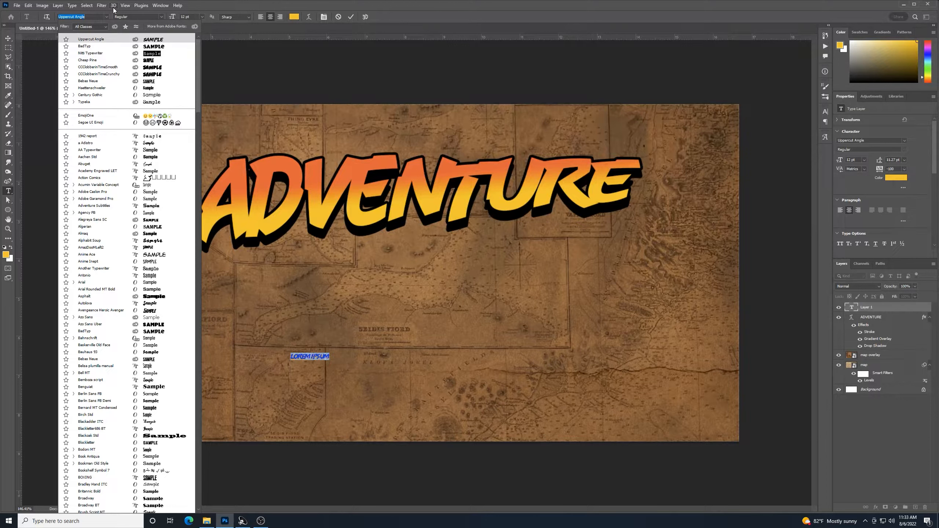
text(ADVENTURE)
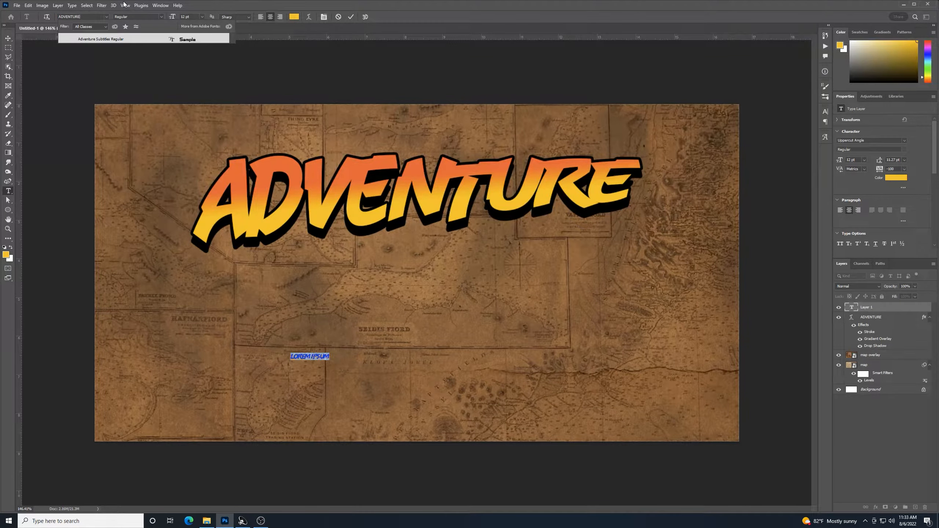
click(106, 39)
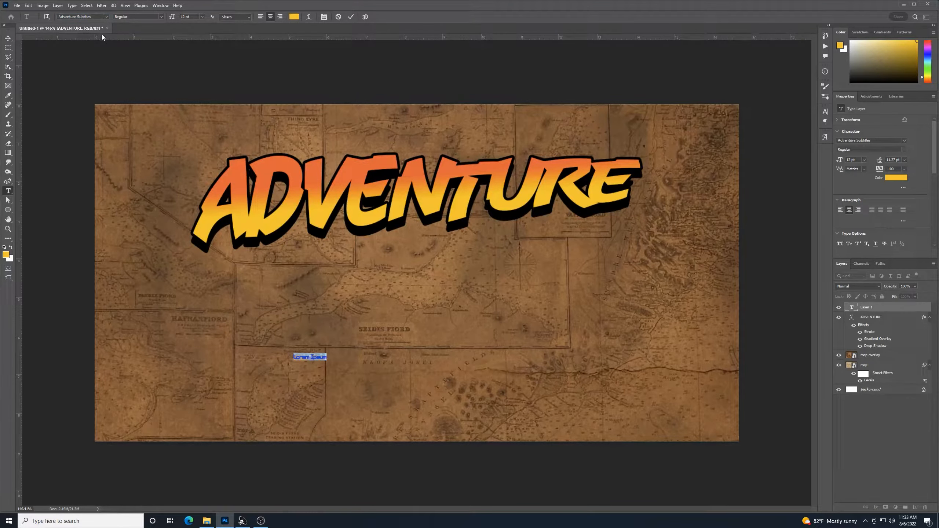
click(8, 38)
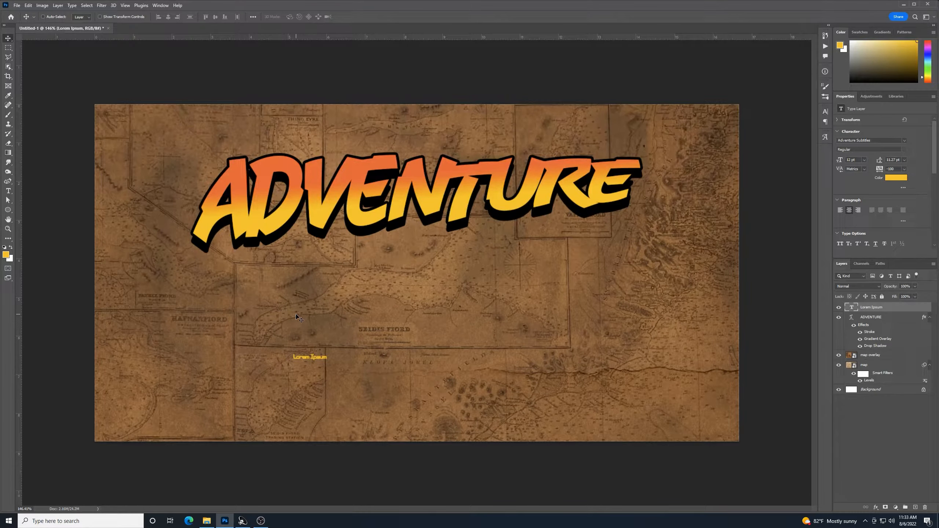
Scale the Lorem Ipsum text to about 69.57 pt and place it just above ADVENTURE
key(ctrl+t)
drag(326, 349, 538, 263)
drag(478, 330, 486, 128)
drag(555, 103, 484, 119)
mouse_move(462, 149)
mouse_down()
mouse_move(477, 128)
mouse_move(468, 140)
mouse_up()
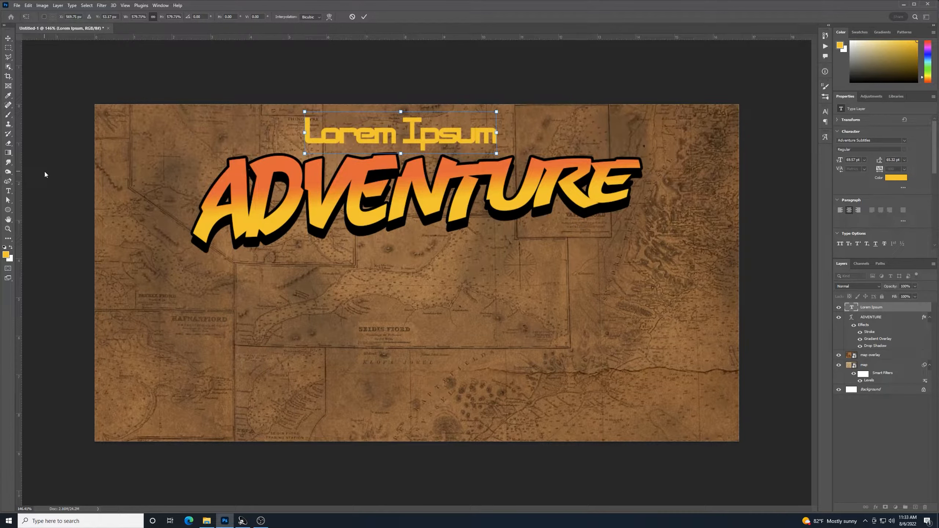
key(Return)
click(8, 191)
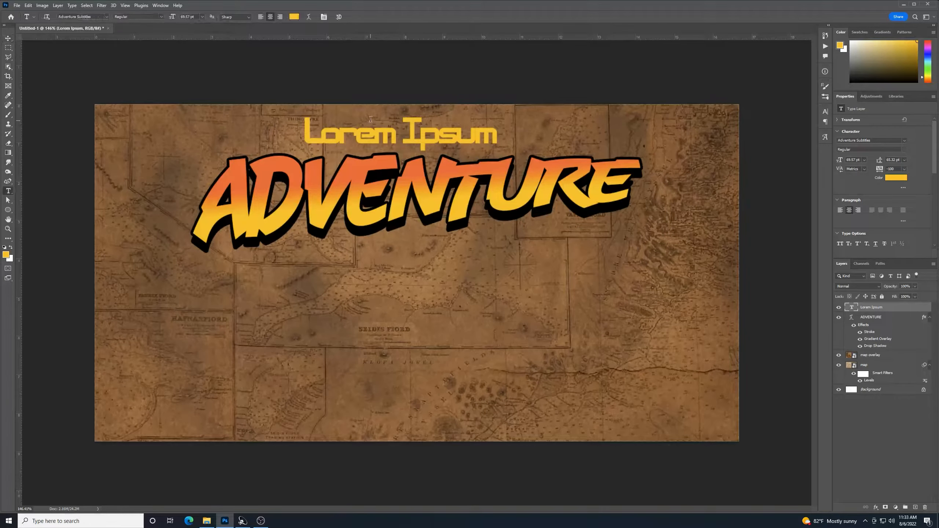
Replace the Lorem Ipsum text with 'PACK YOUR BAGS FOR YOUR NEXT'
click(439, 139)
drag(497, 132, 326, 116)
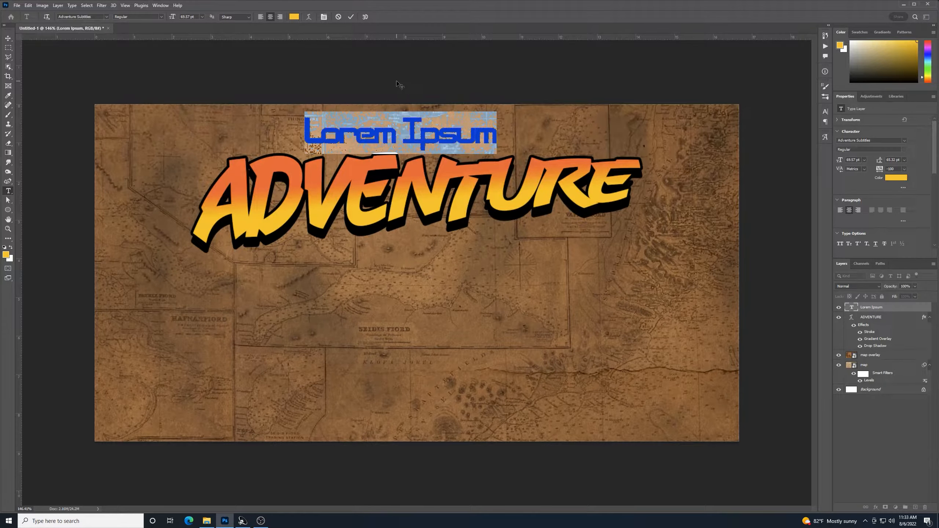
text(pack)
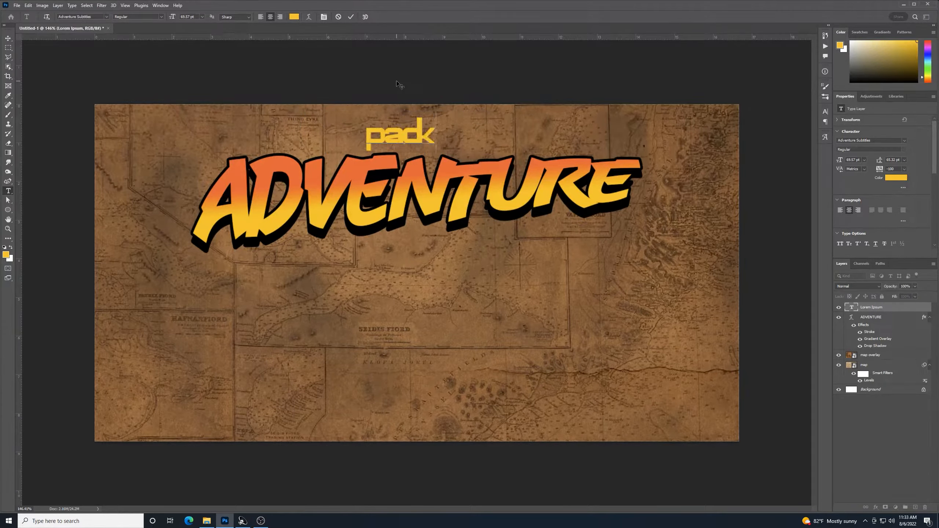
key(BackSpace)
key(BackSpace)
key(BackSpace)
key(BackSpace)
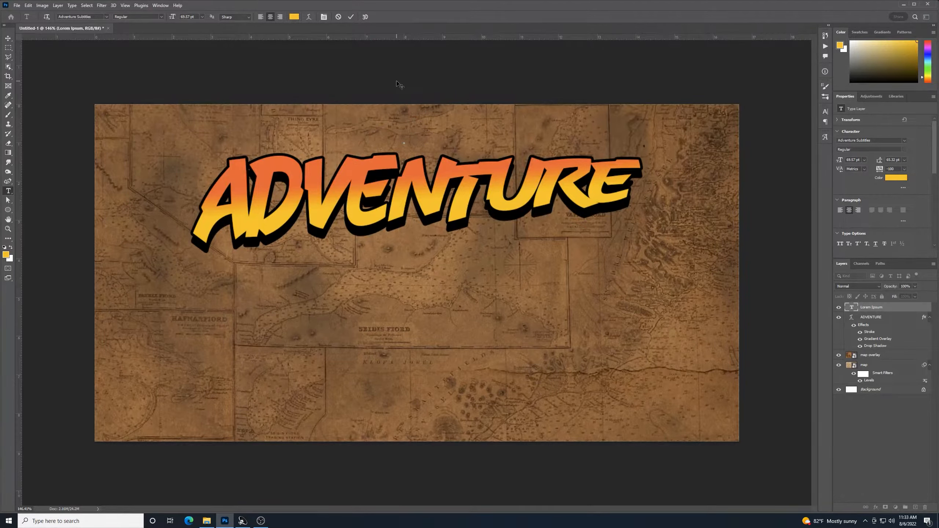
text(PACK YOUR B)
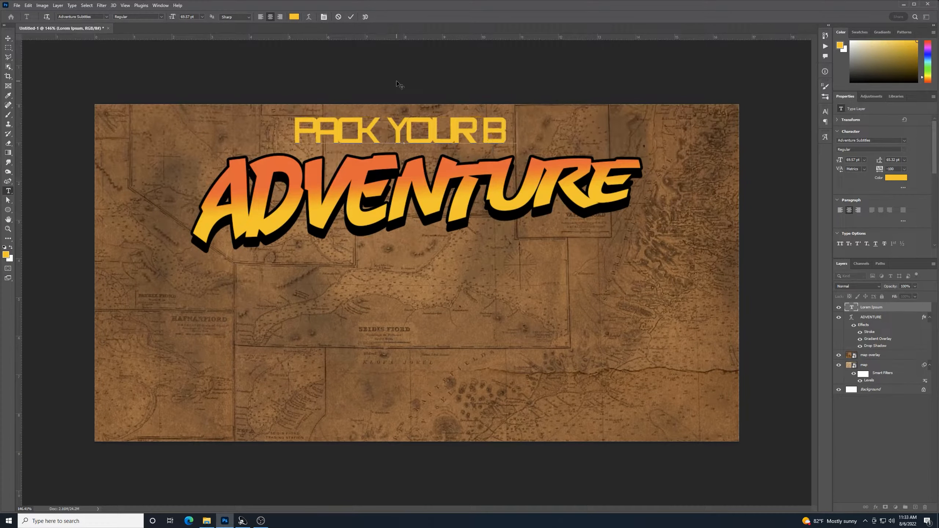
text(AGS FOR YOUR NEXT)
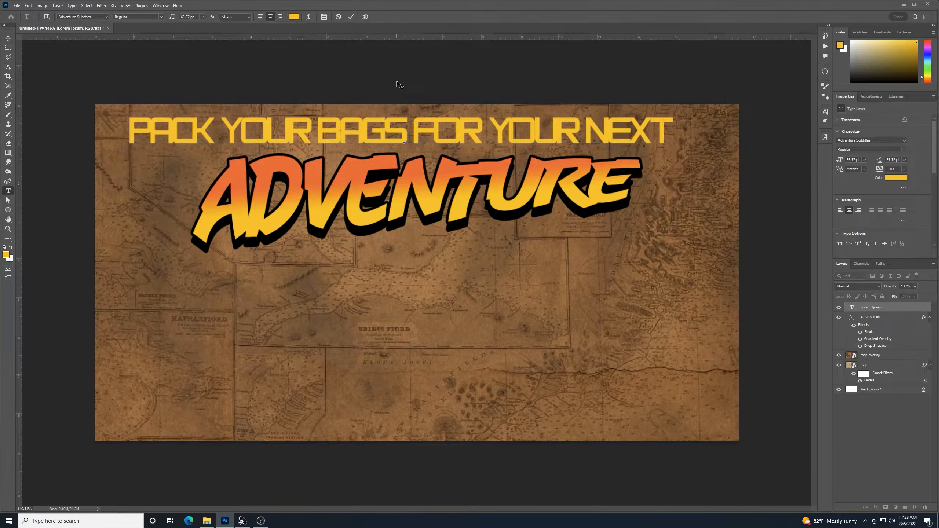
key(ctrl+Return)
key(v)
Scale the subtitle down slightly to about 40 pt
key(ctrl+t)
drag(675, 152, 561, 131)
key(Return)
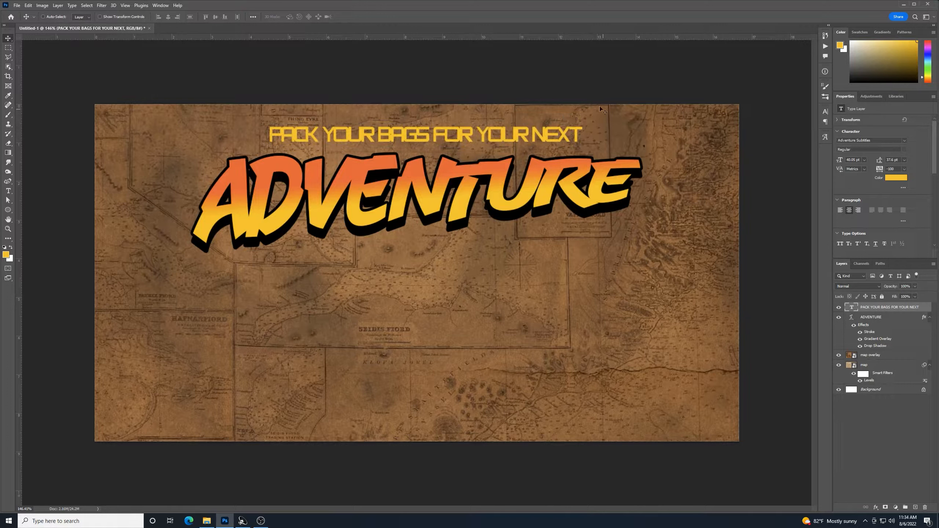
Change the subtitle's tracking from -100 to 0 and re-centre it above ADVENTURE
drag(479, 139, 480, 138)
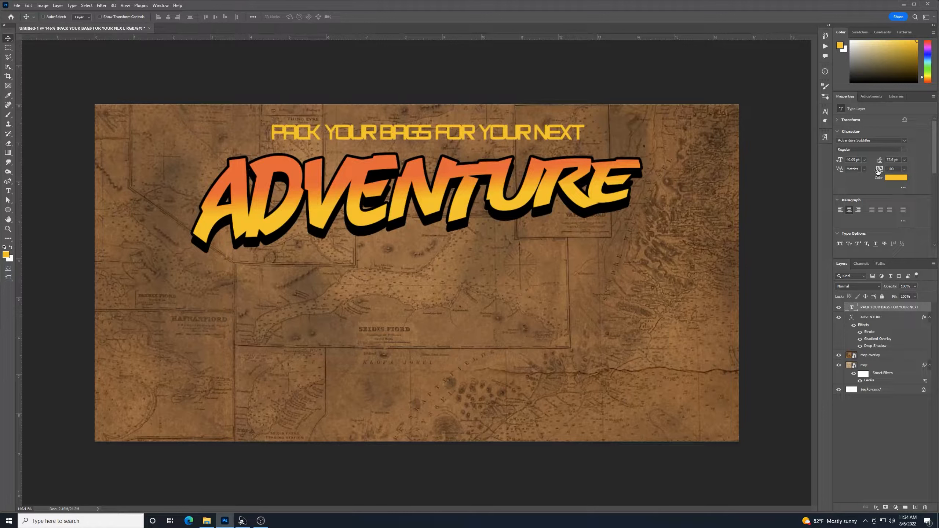
click(904, 169)
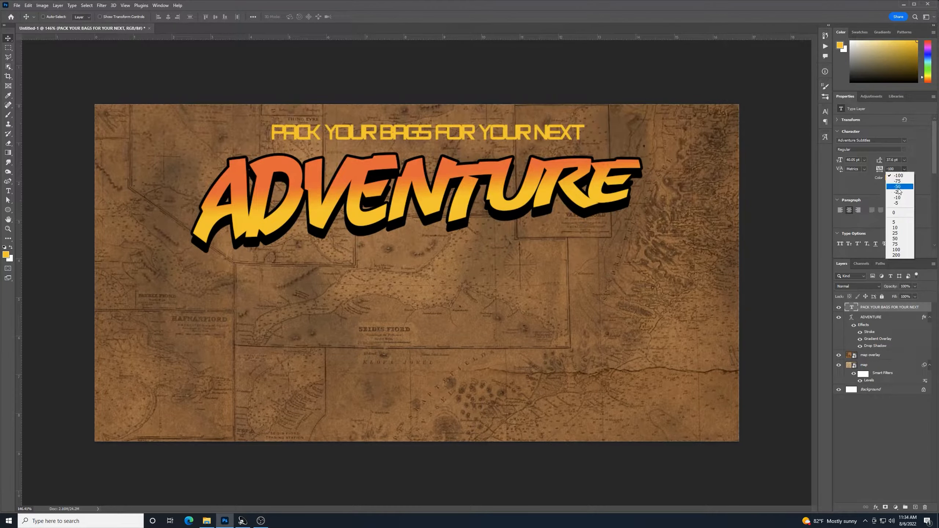
click(895, 212)
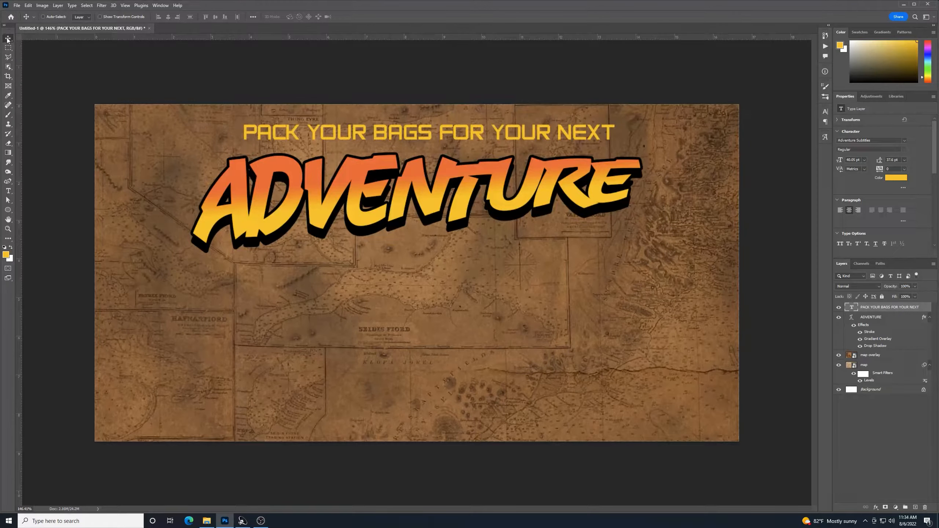
drag(425, 135, 424, 135)
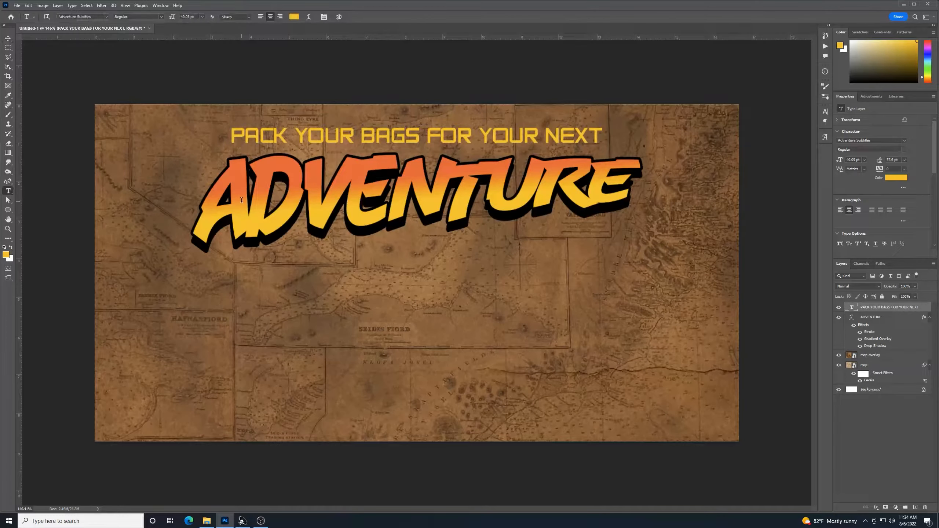
click(7, 191)
click(380, 211)
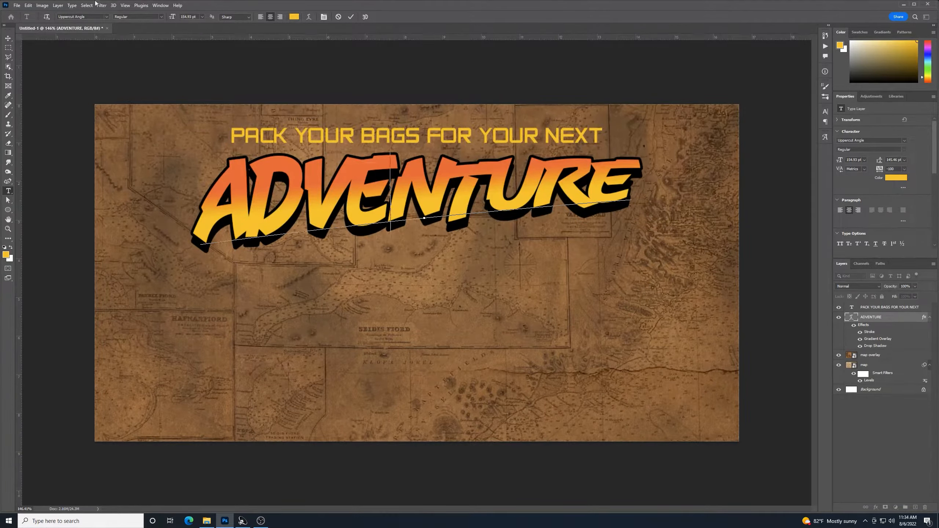
Keep ADVENTURE's tracking at -100, then shift the subtitle layer right to centre it
click(8, 38)
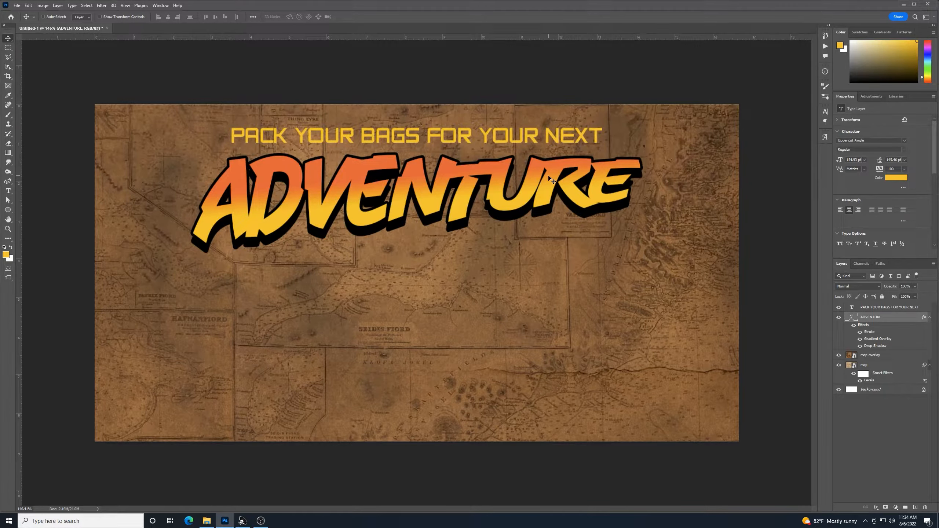
click(904, 169)
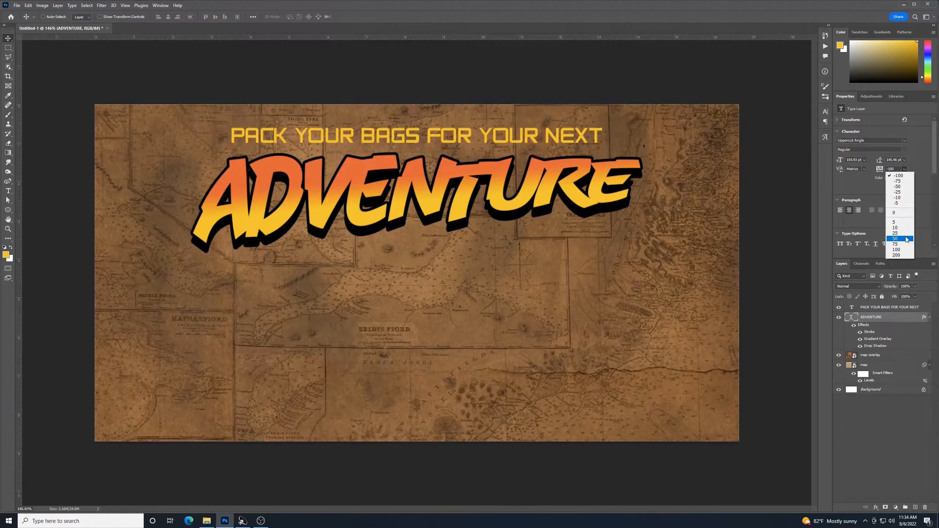
click(895, 126)
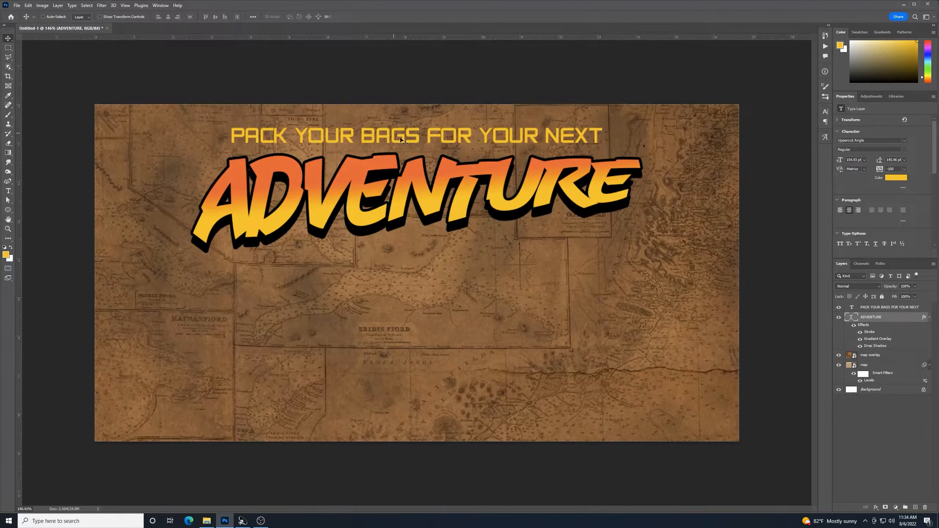
click(883, 308)
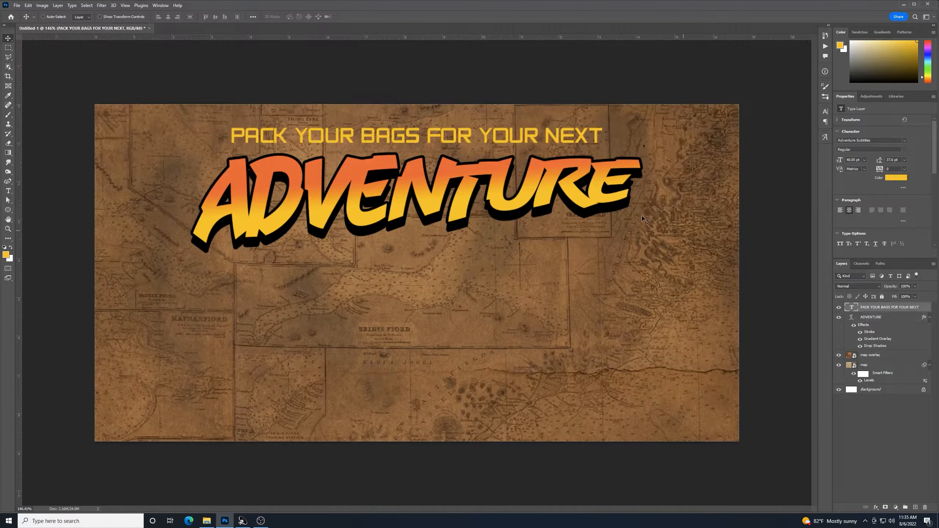
drag(422, 137, 432, 137)
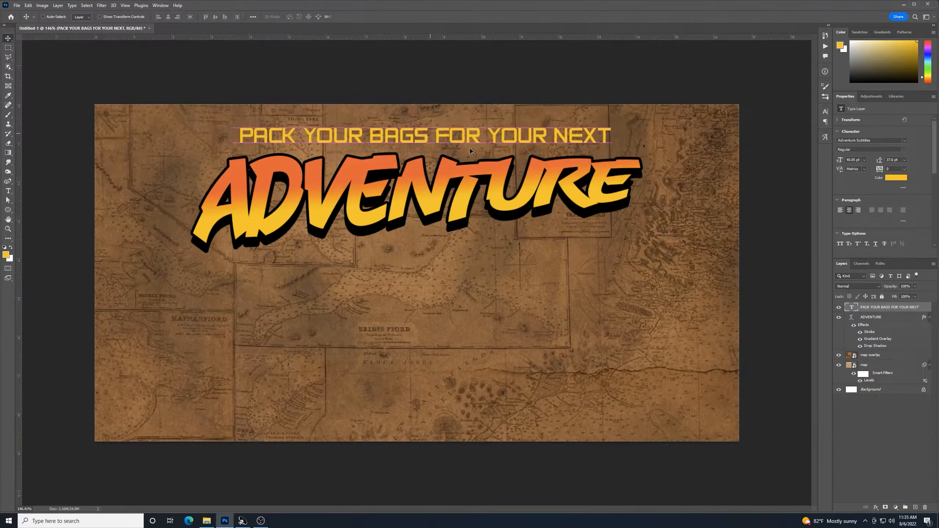
Duplicate the yellow subtitle layer and move the copy down to the bottom of the poster
right_click(895, 306)
click(856, 207)
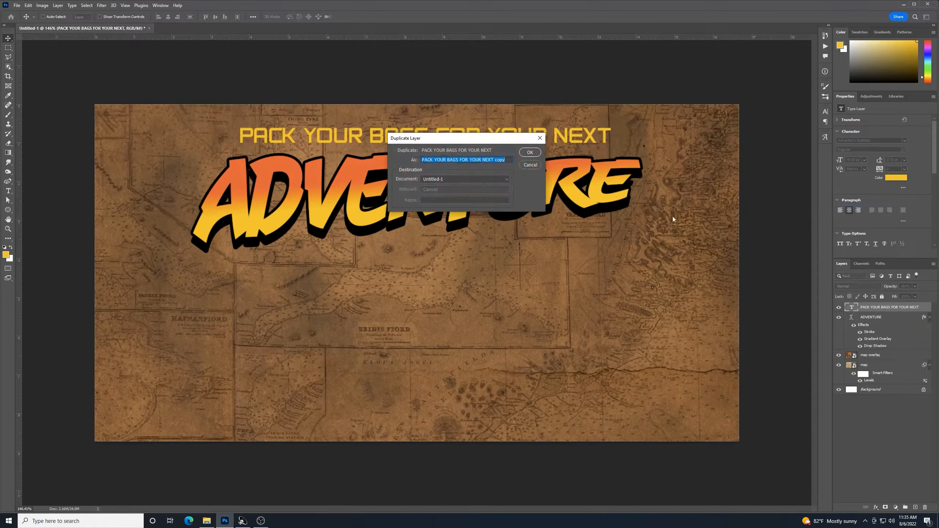
click(538, 152)
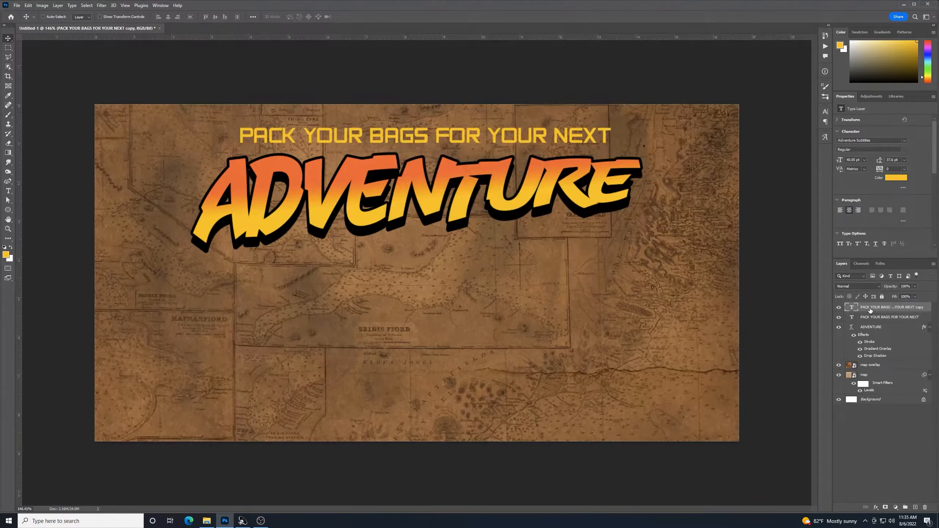
drag(871, 309, 872, 358)
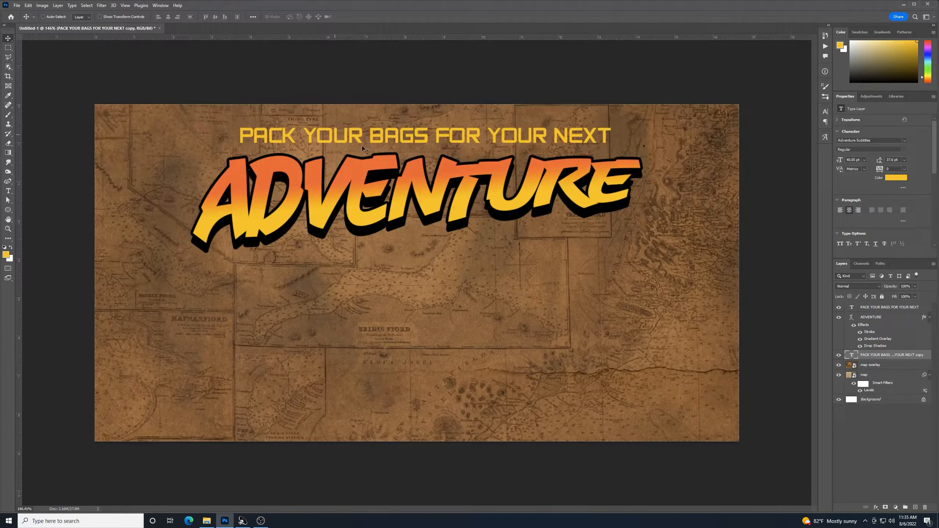
drag(405, 171, 411, 454)
Retype the copy as 'VISIT TRAVELTRIP.COM' and centre it horizontally
click(8, 190)
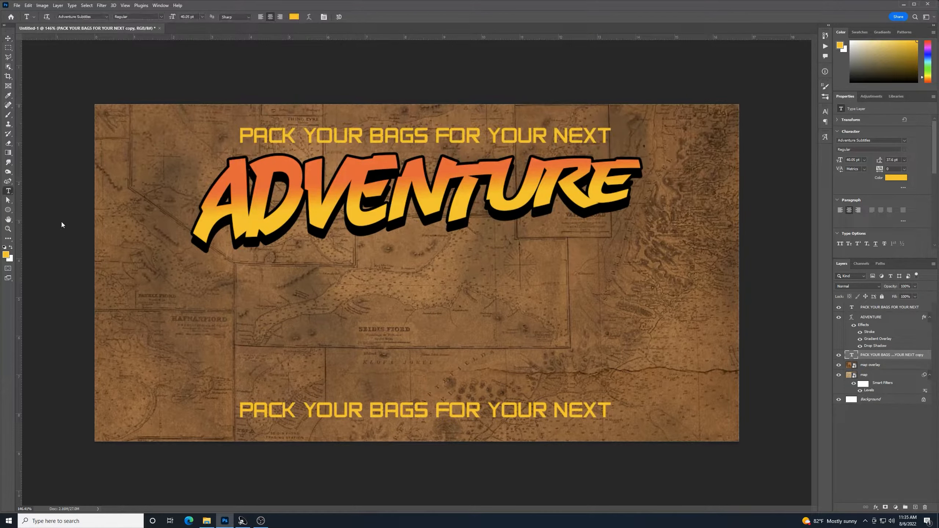
click(418, 410)
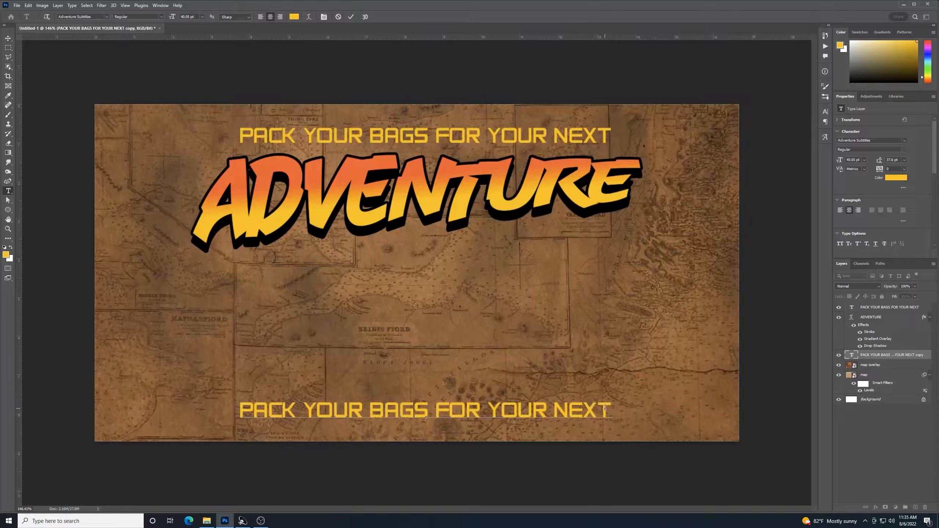
drag(610, 409, 264, 341)
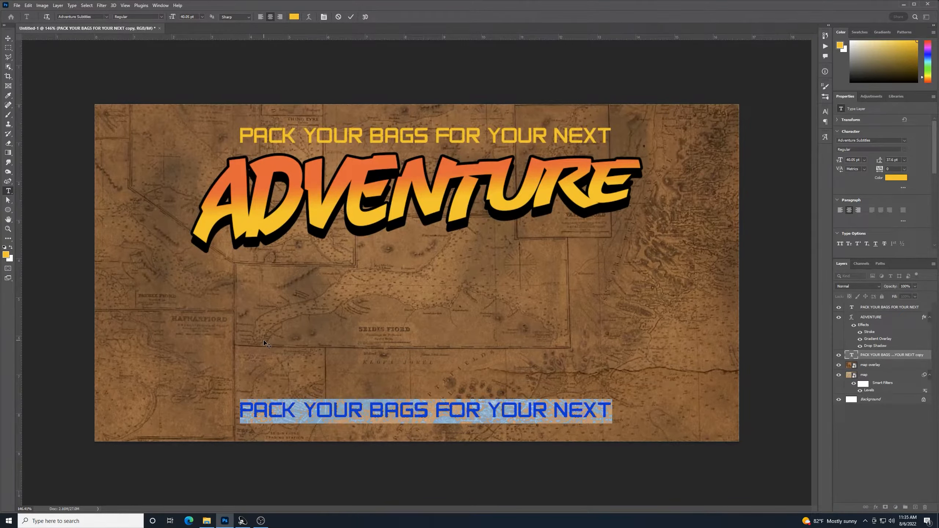
text(VISIT)
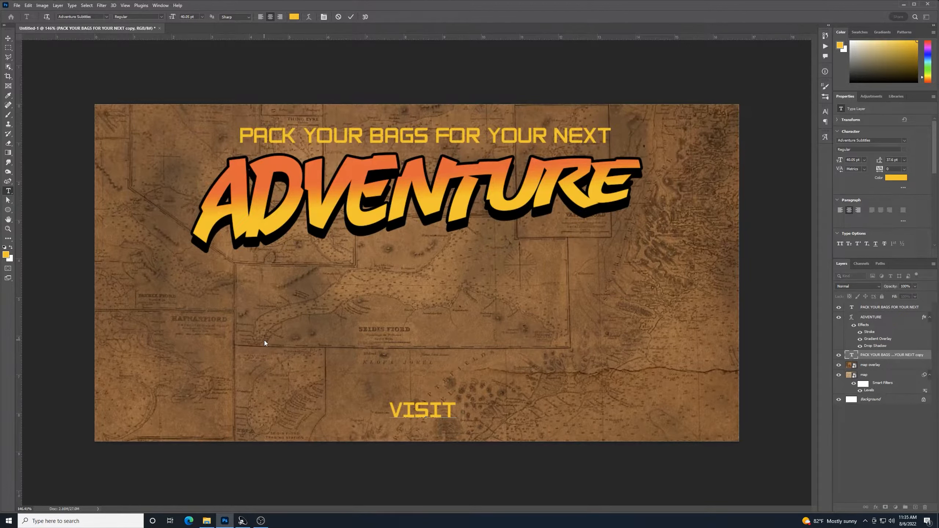
text( TRAVELTRIP.COM)
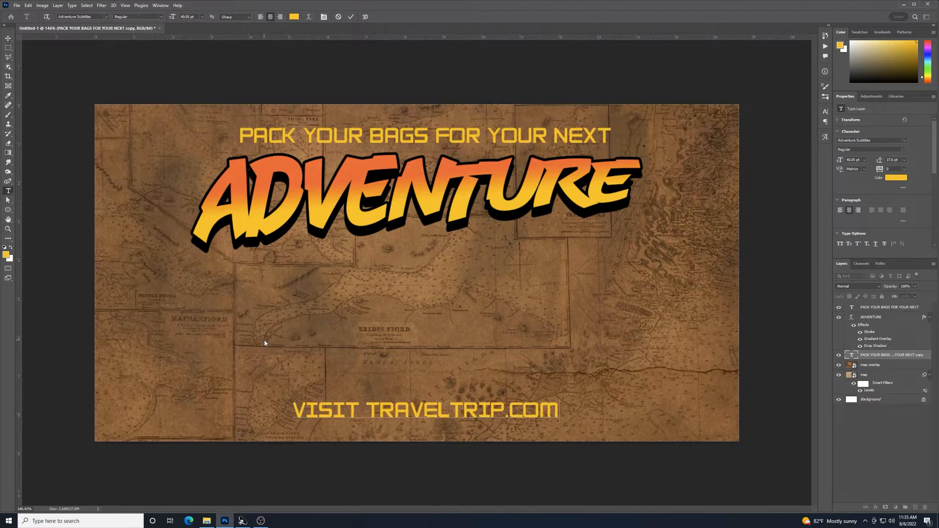
text( FOR)
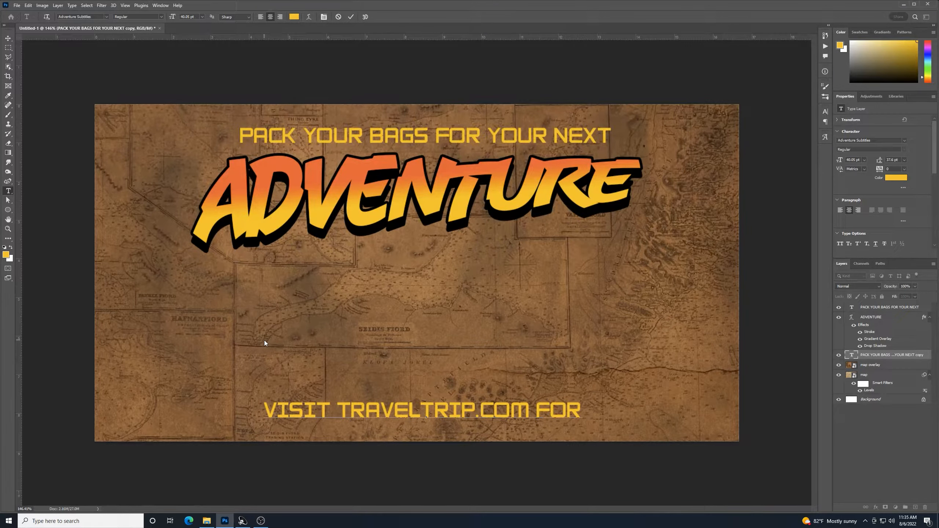
text( MORE INFO)
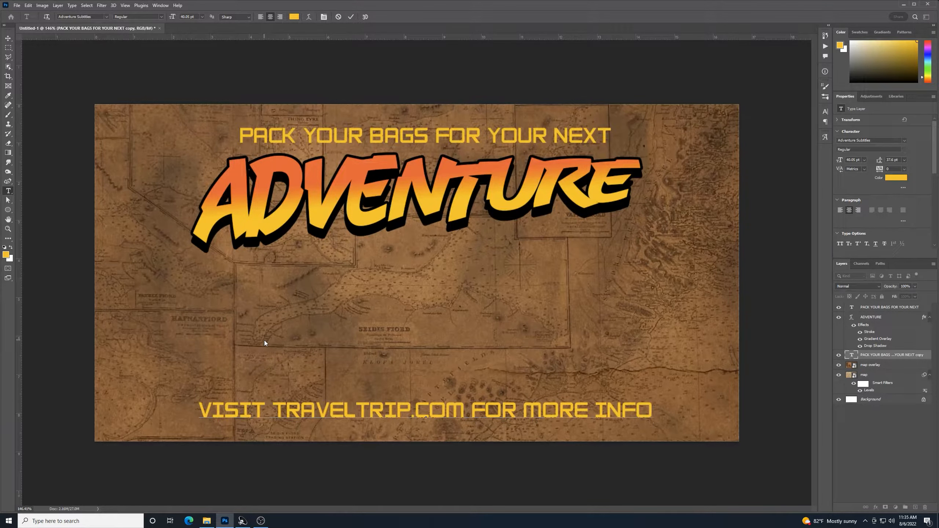
key(BackSpace)
key(BackSpace)
key(BackSpace)
key(BackSpace)
key(BackSpace)
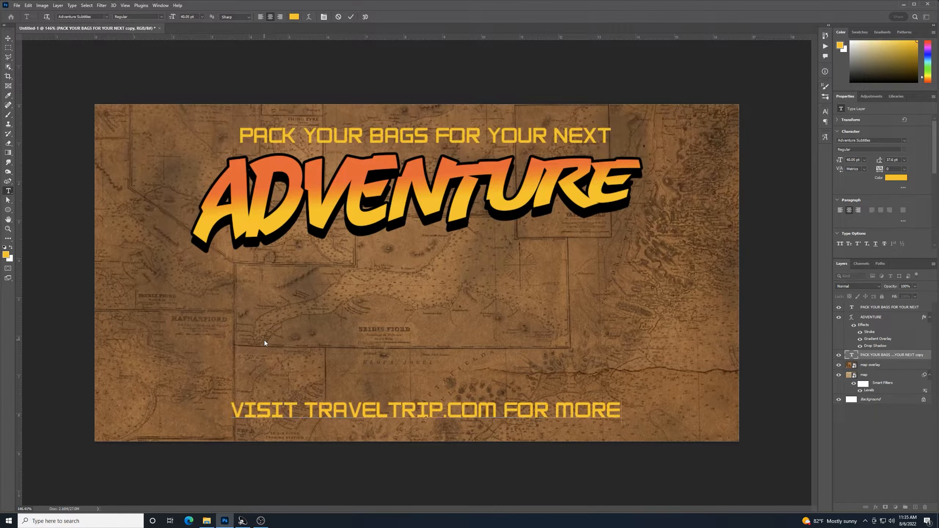
key(BackSpace)
key(BackSpace)
key(BackSpace)
key(BackSpace)
key(BackSpace)
key(BackSpace)
key(BackSpace)
key(BackSpace)
key(BackSpace)
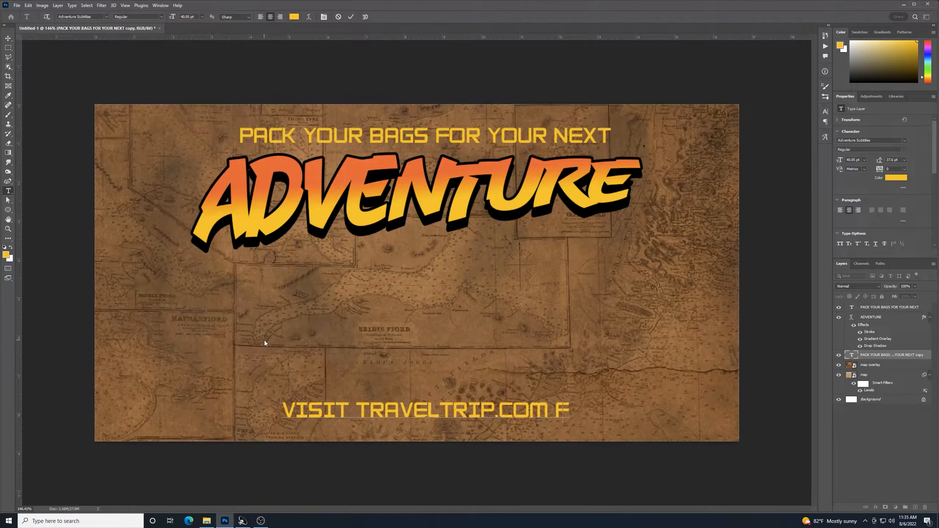
key(BackSpace)
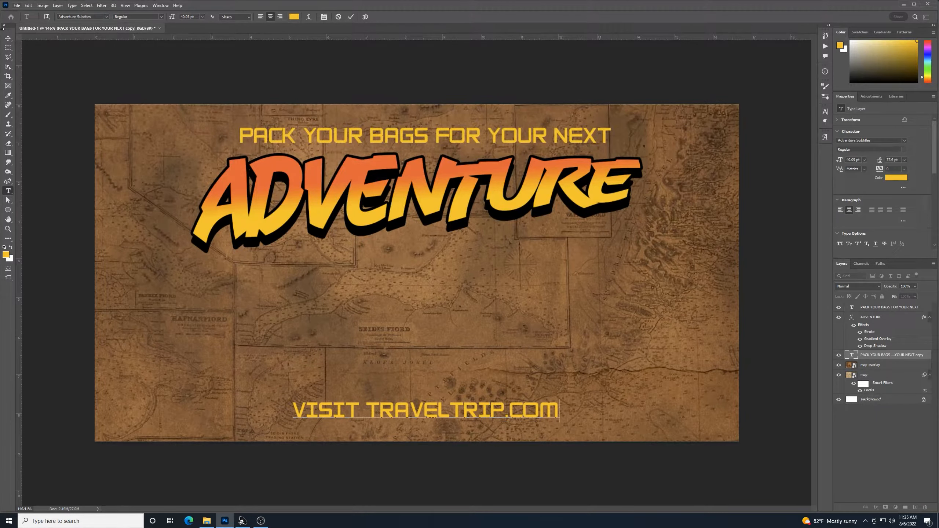
click(8, 38)
drag(416, 411, 406, 417)
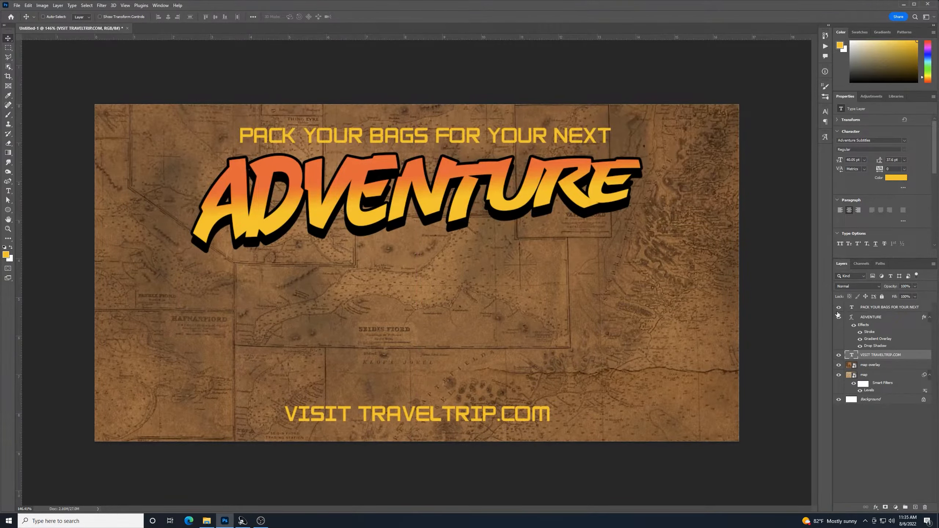
Nudge the ADVENTURE title and subtitle up slightly, then add an empty layer above the subtitle
click(856, 318)
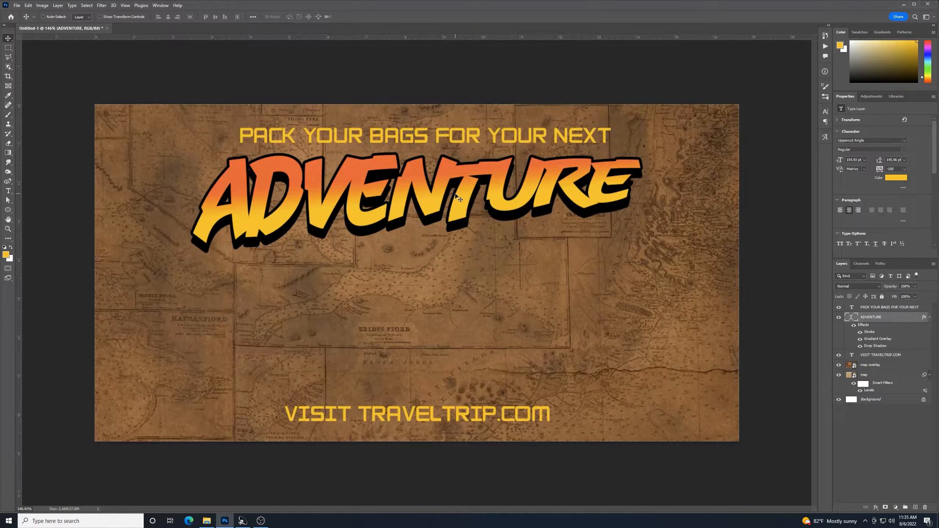
drag(456, 195, 455, 194)
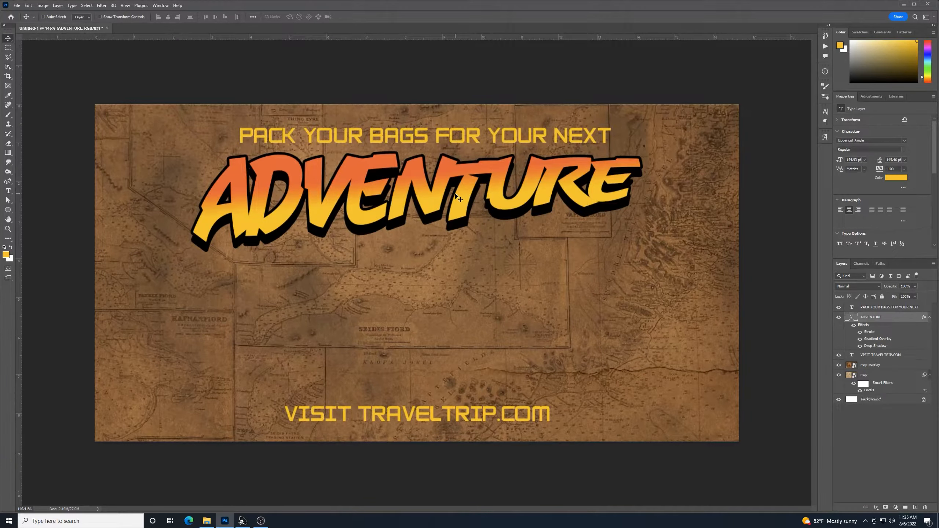
ctrl+click(901, 308)
key(Up)
key(Up)
key(Up)
key(Up)
key(Up)
key(Up)
key(Up)
key(Up)
key(Up)
key(Up)
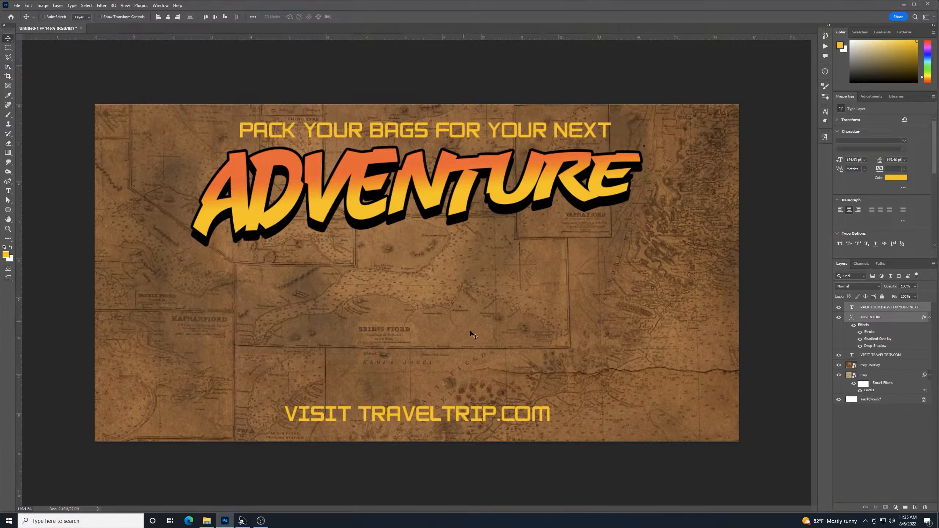
click(900, 310)
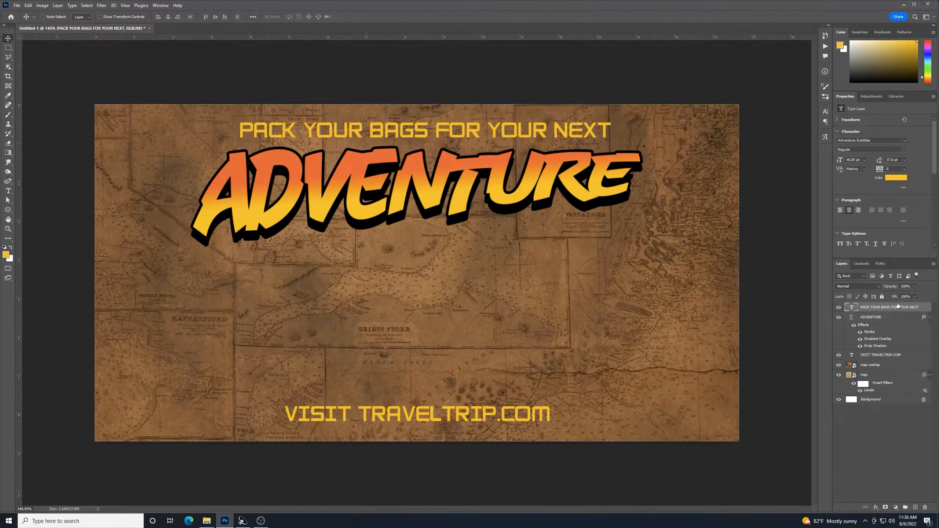
click(915, 507)
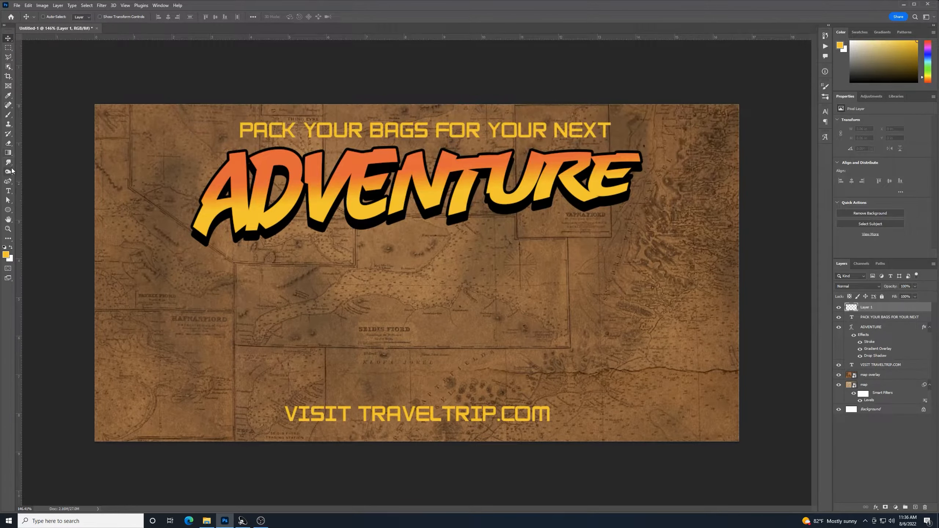
Draw a small yellow dot on the map's left and type an 'x' in Uppercut Angle on the right
click(8, 210)
drag(218, 308, 232, 322)
click(8, 191)
click(579, 301)
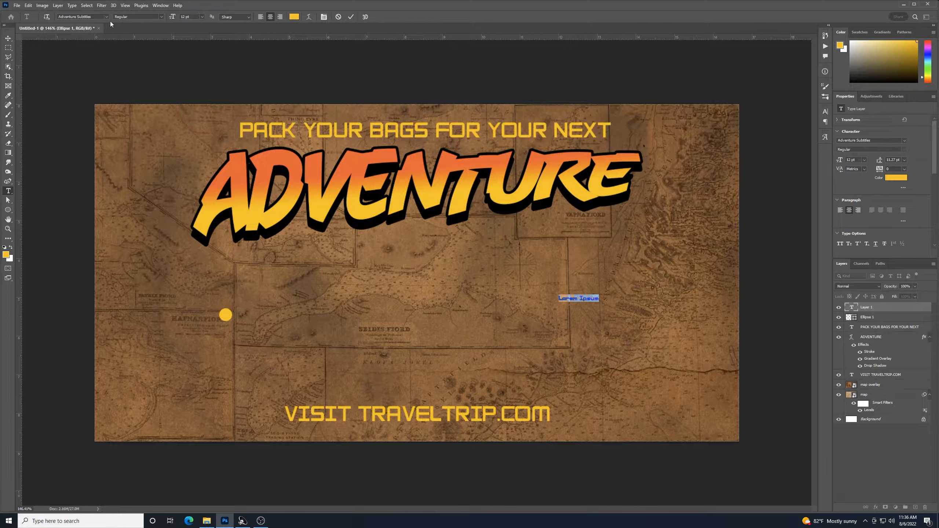
click(106, 17)
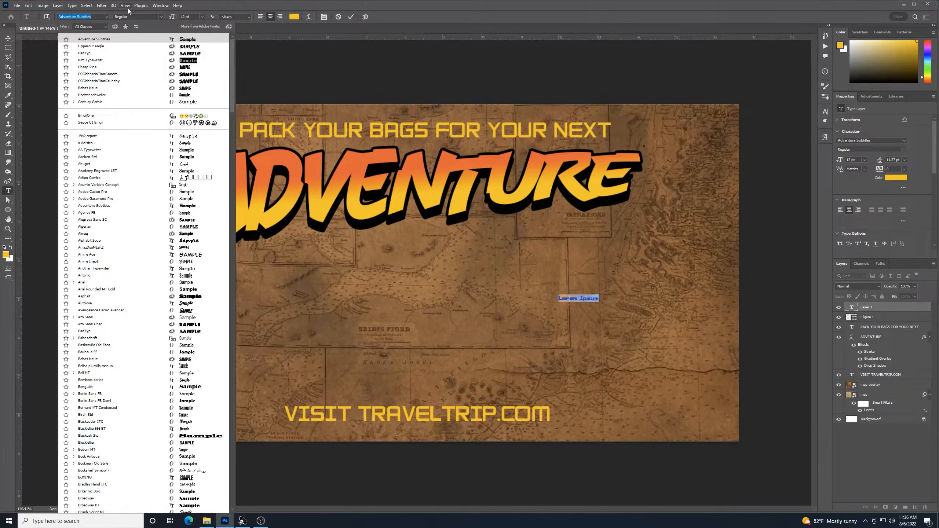
text(UPPER)
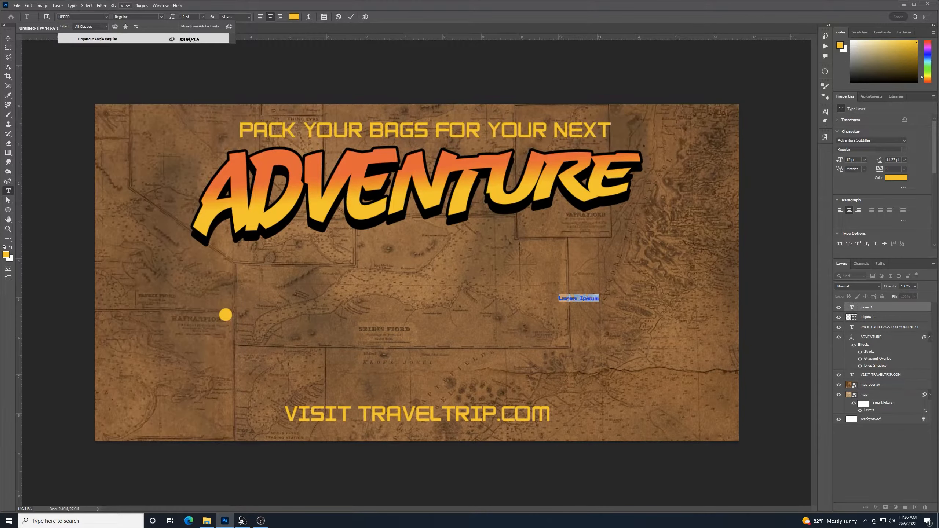
key(Return)
text(x)
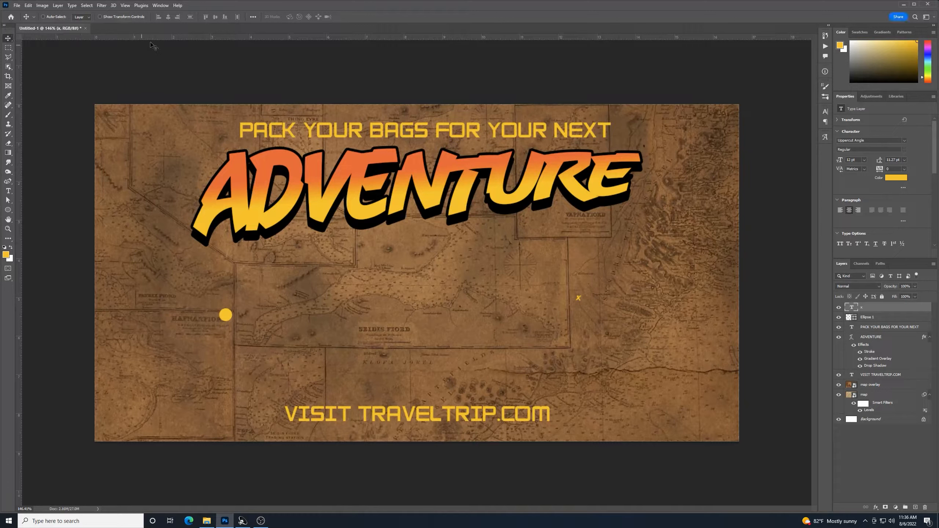
Enlarge the x to about 646% on the map's right and add an empty layer above it
key(ctrl+t)
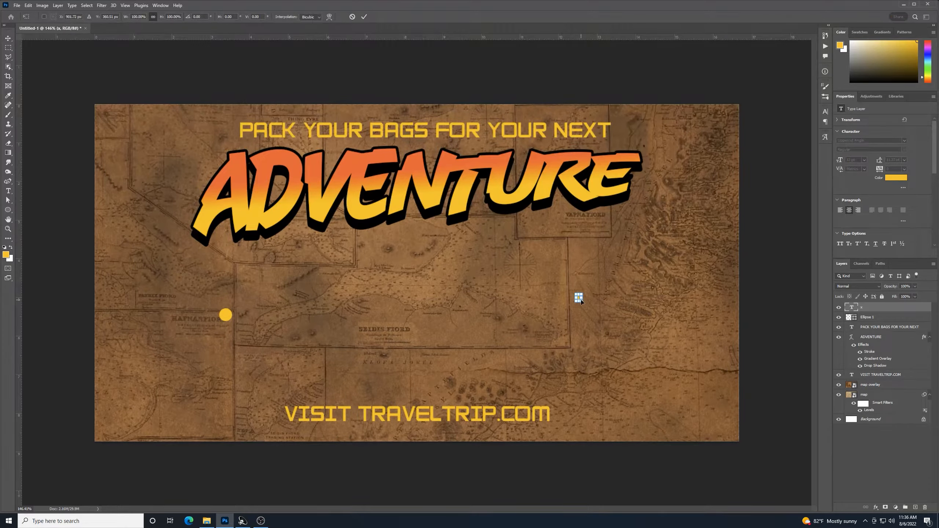
drag(582, 302, 628, 324)
mouse_move(596, 318)
mouse_down()
mouse_move(608, 289)
mouse_move(608, 307)
mouse_up()
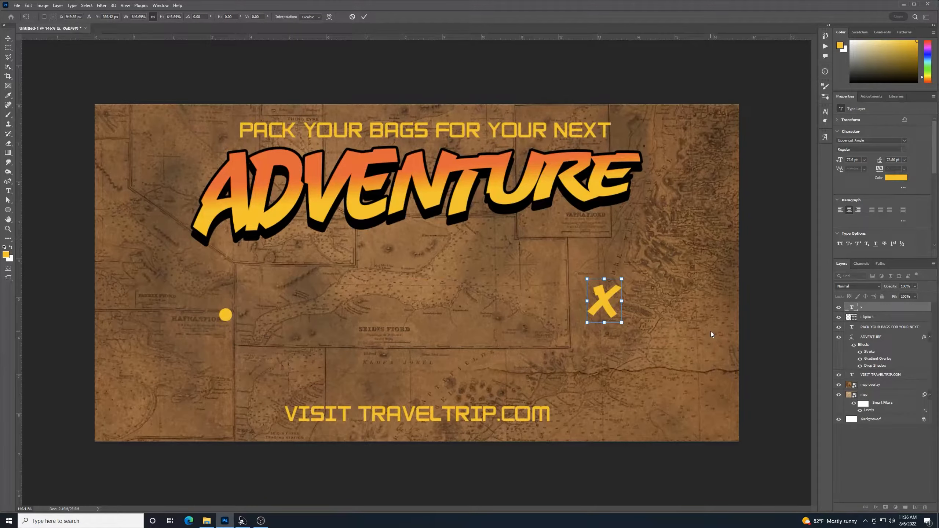
key(Return)
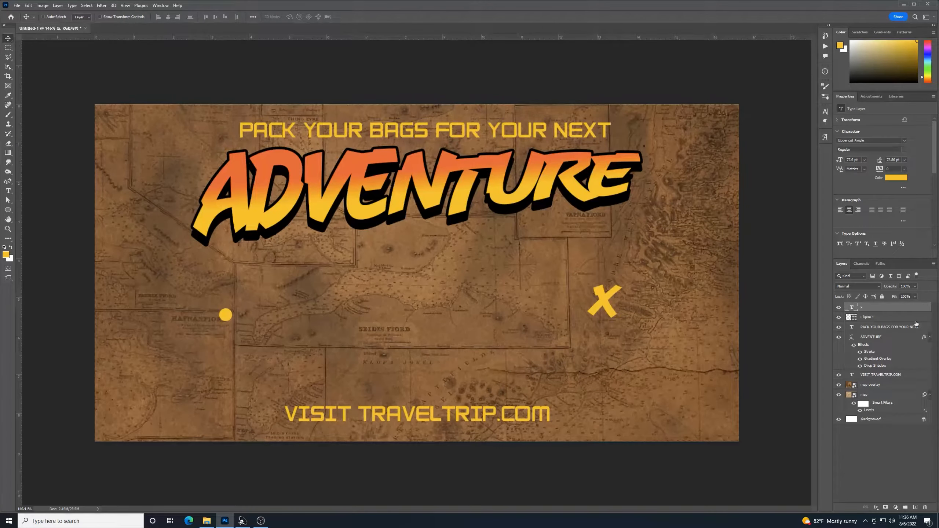
click(916, 508)
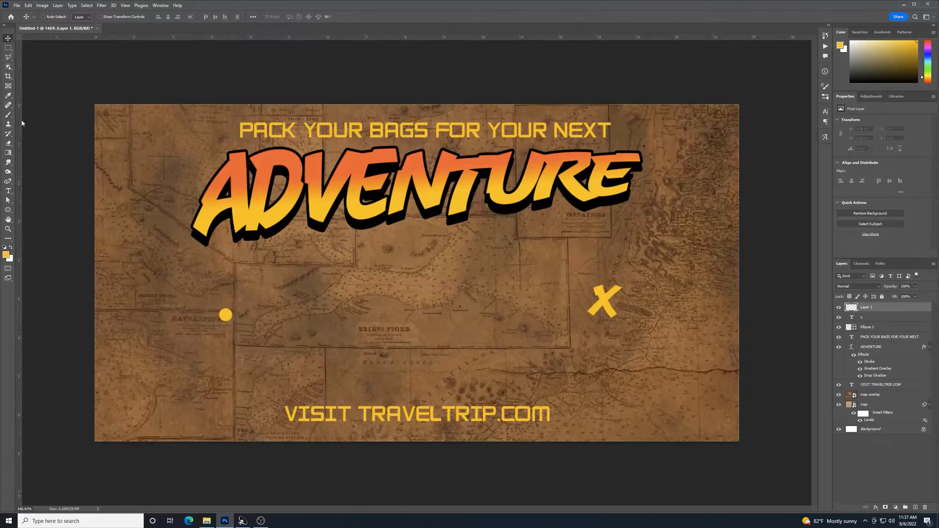
Draw a straight line from the yellow dot to the X with the Line tool
click(9, 212)
right_click(9, 213)
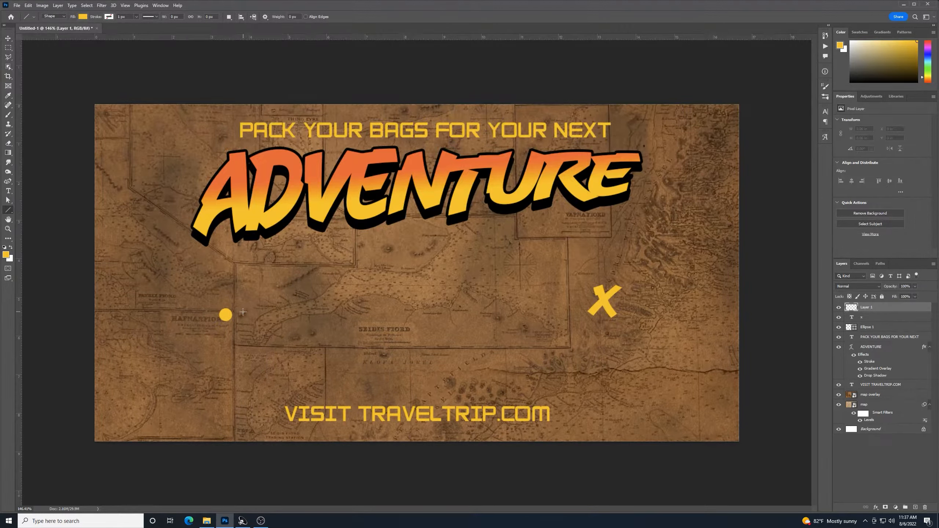
drag(241, 313, 579, 319)
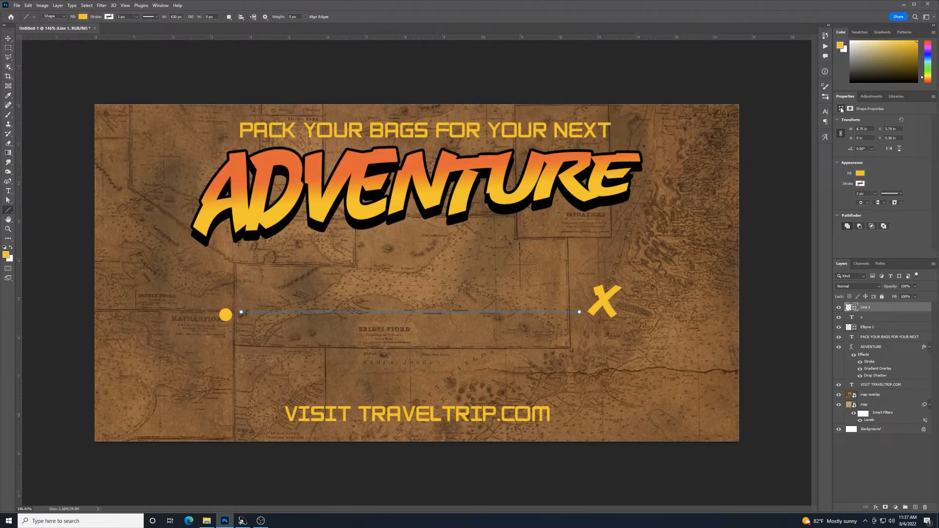
Give the line no fill, a yellow stroke and an 8 px stroke width
click(861, 174)
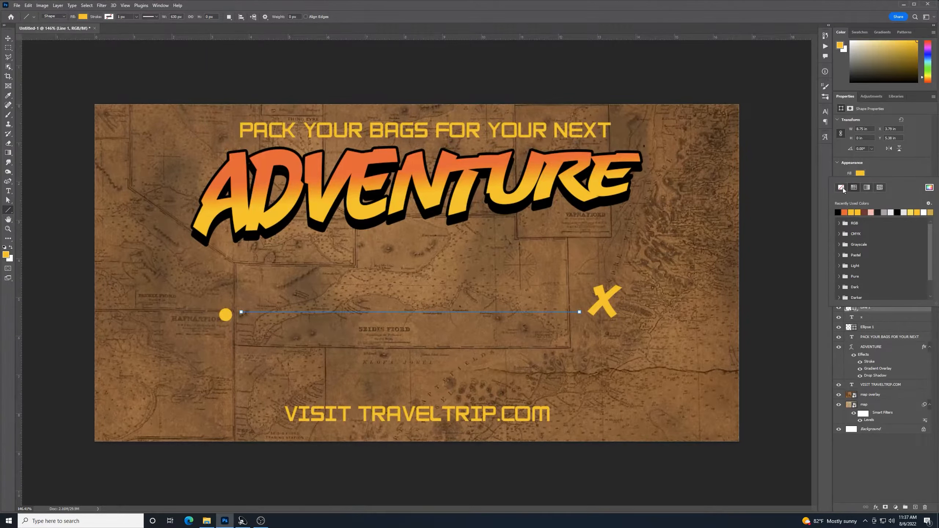
click(842, 188)
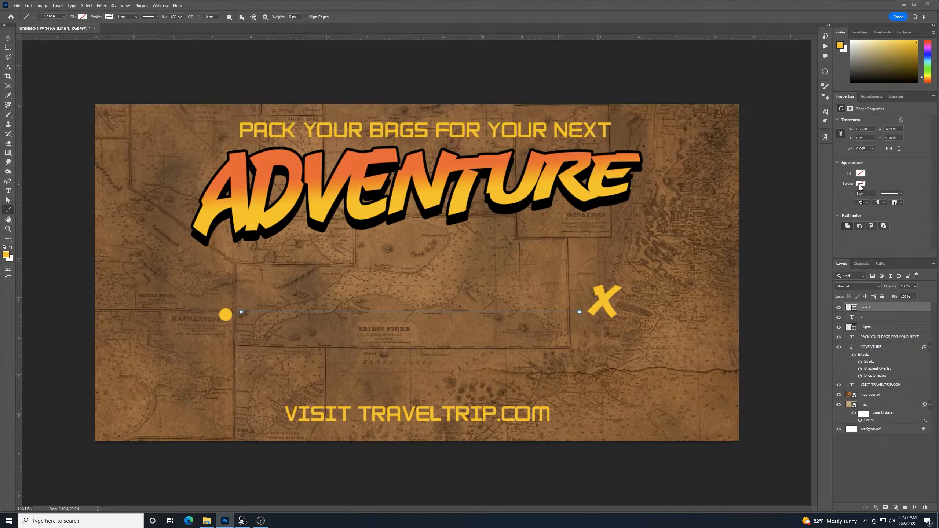
click(860, 184)
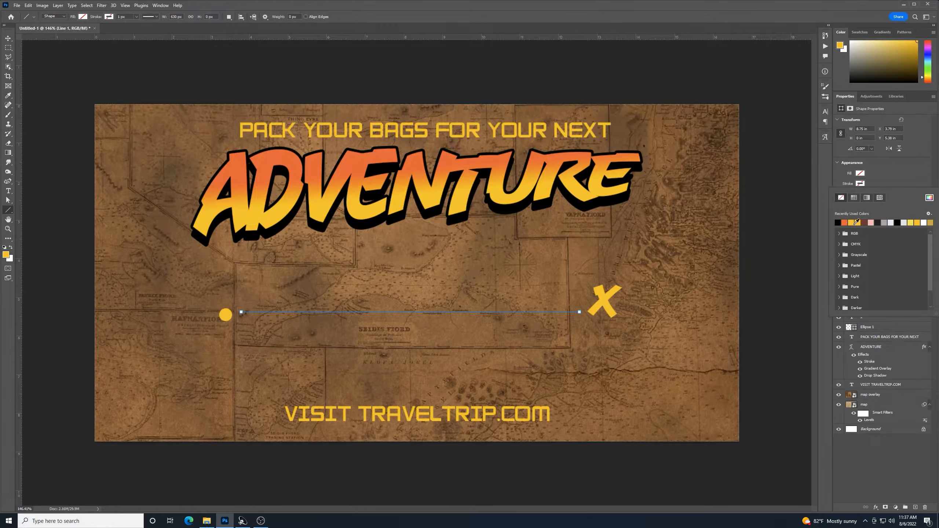
click(851, 222)
click(904, 179)
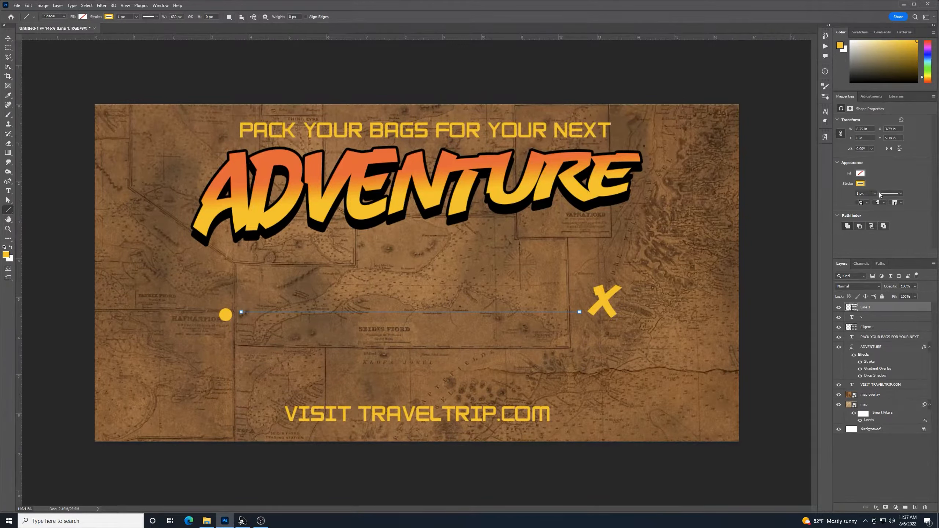
click(868, 202)
drag(870, 194, 836, 188)
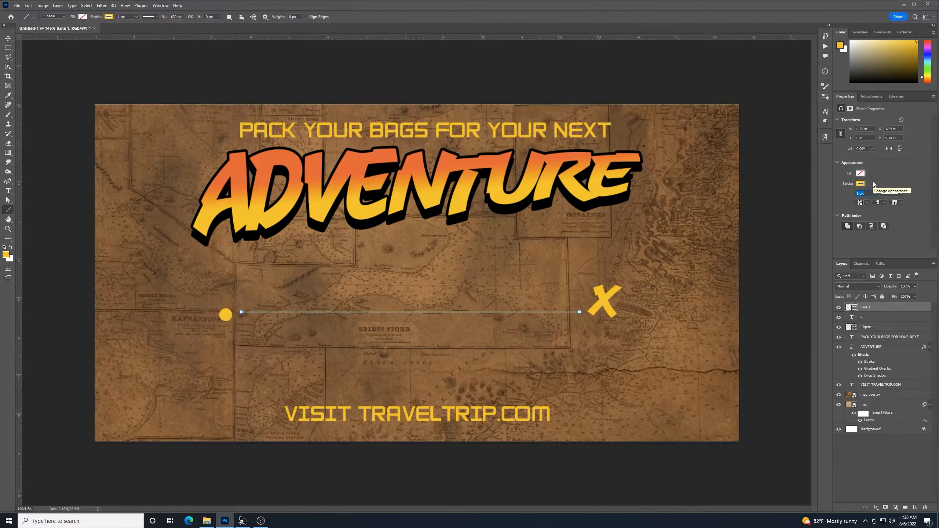
text(8)
key(Return)
key(v)
Open the stroke type presets for the yellow line in the Properties panel
click(901, 194)
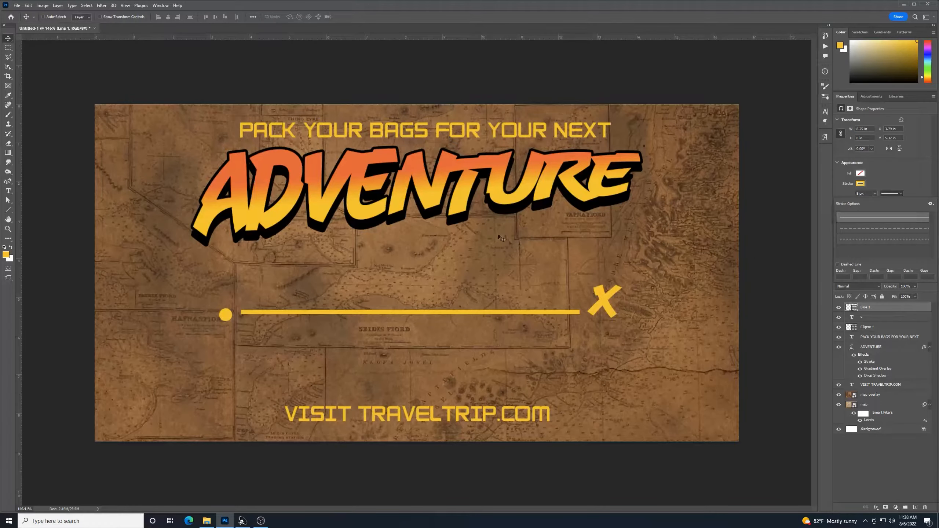
Switch the yellow line to a dashed stroke with dash 3 and gap 4
click(881, 228)
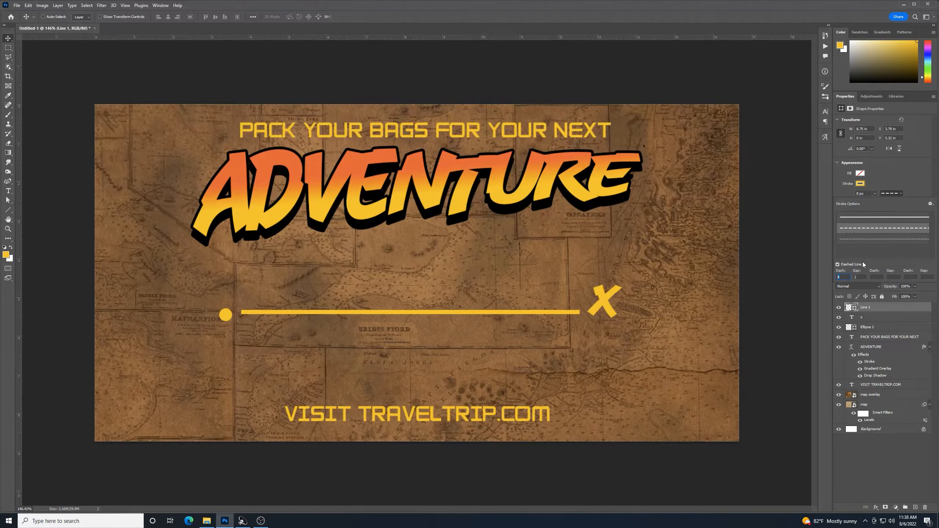
text(3)
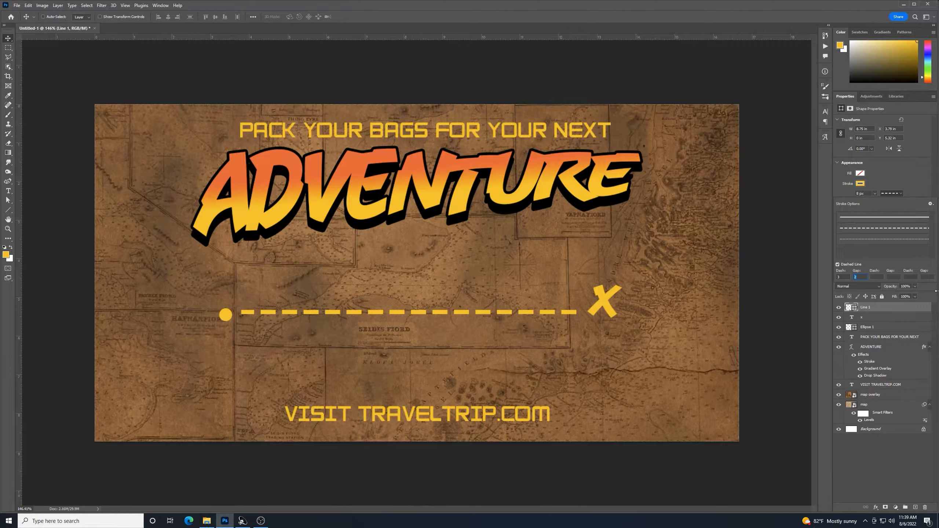
key(Return)
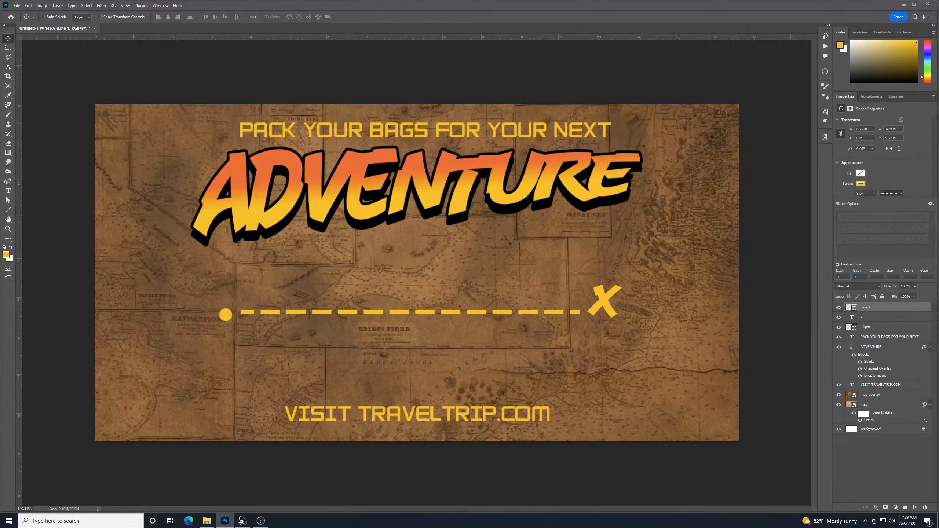
click(884, 218)
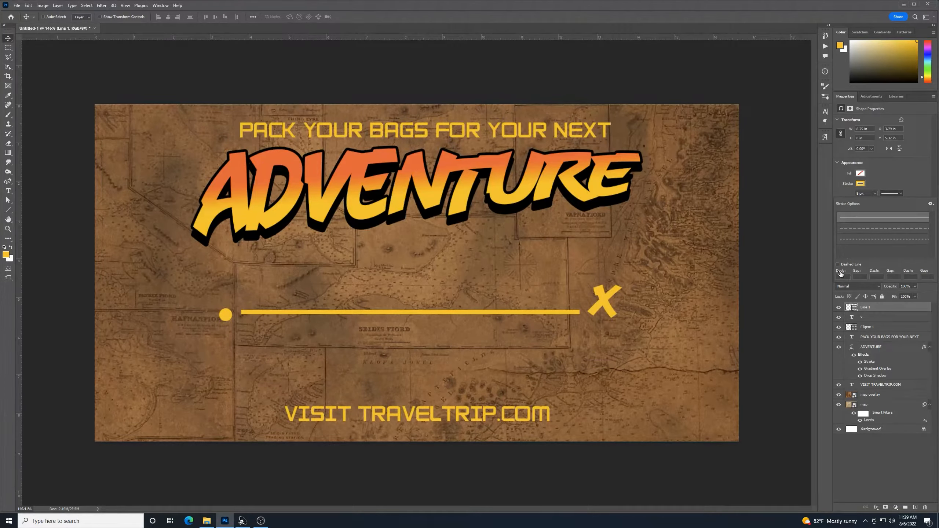
click(876, 232)
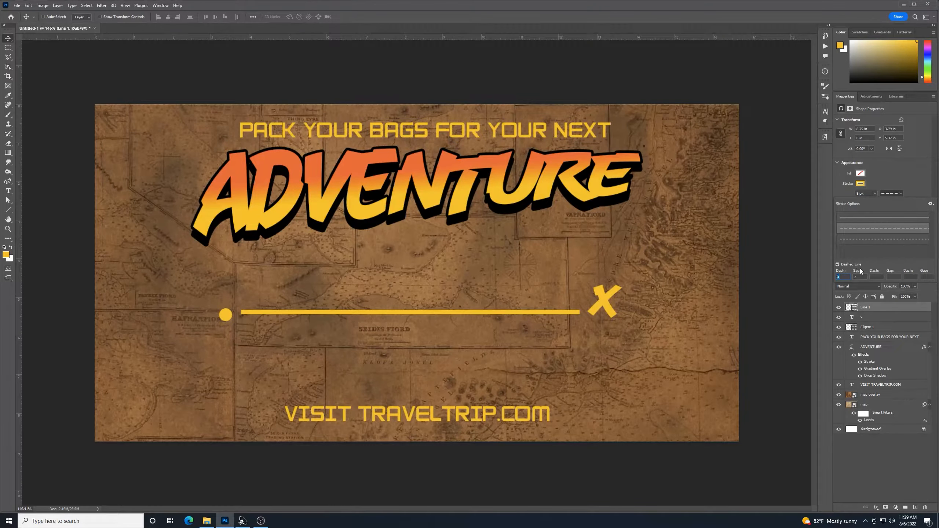
text(3)
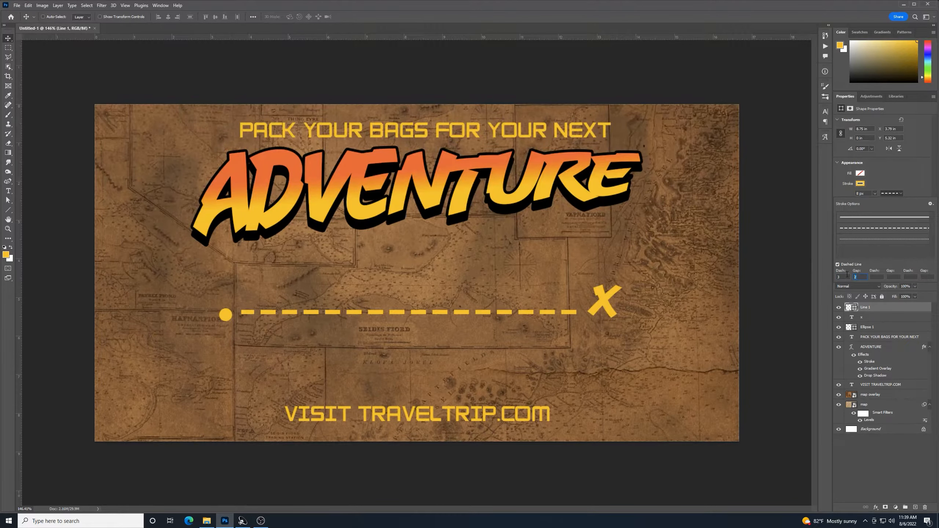
text(1)
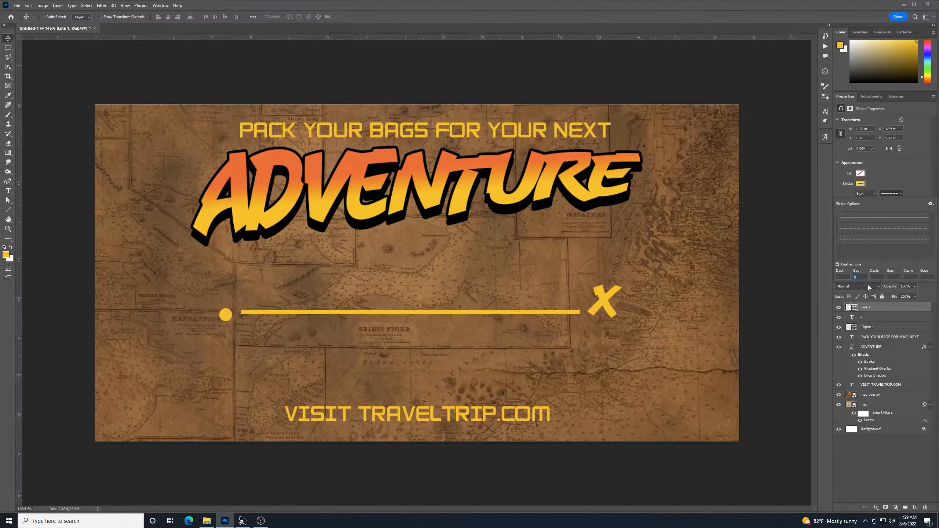
text(2)
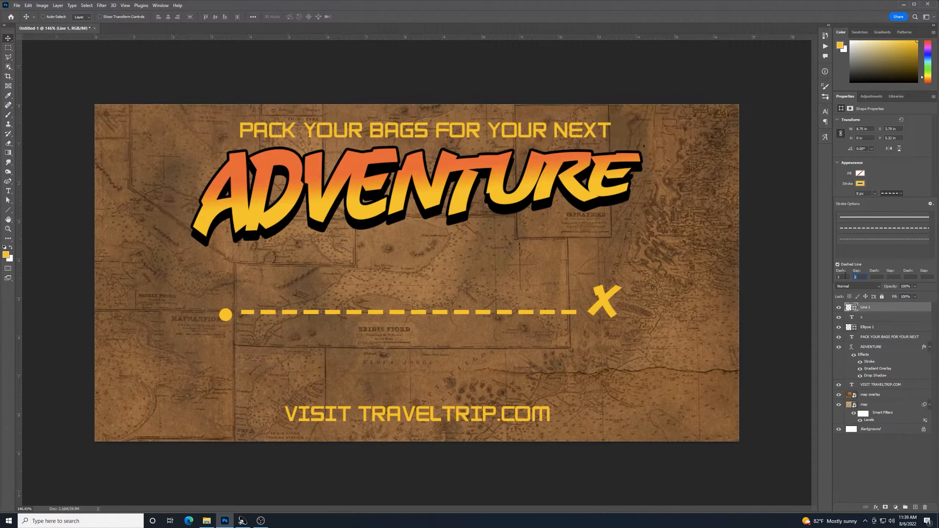
text(3)
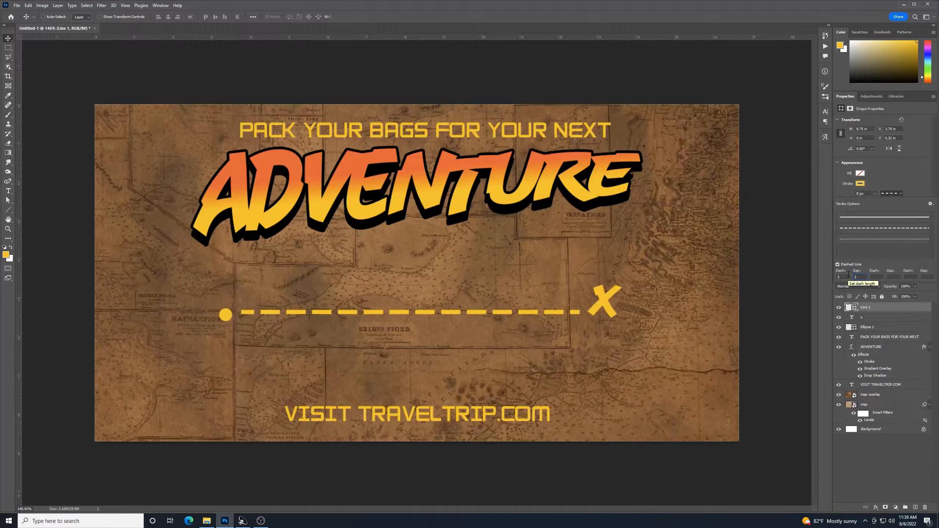
drag(865, 277, 851, 275)
text(4)
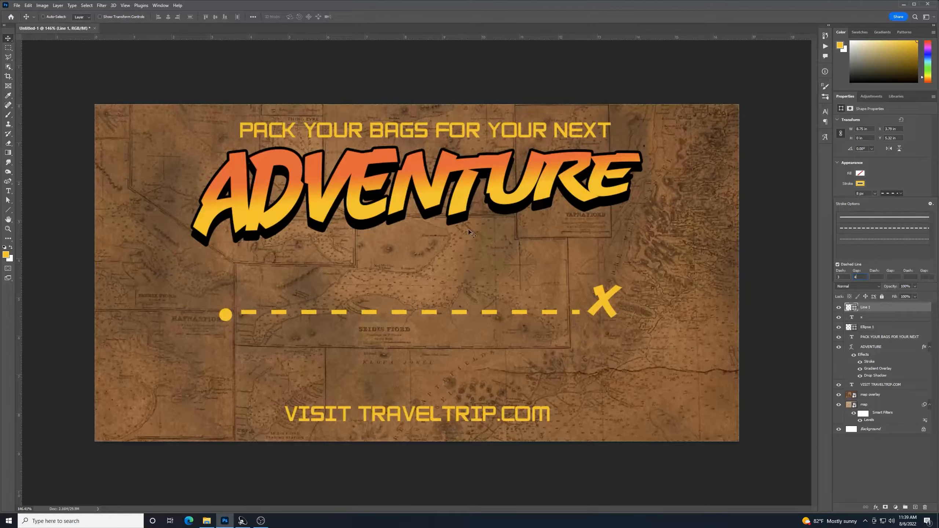
click(8, 39)
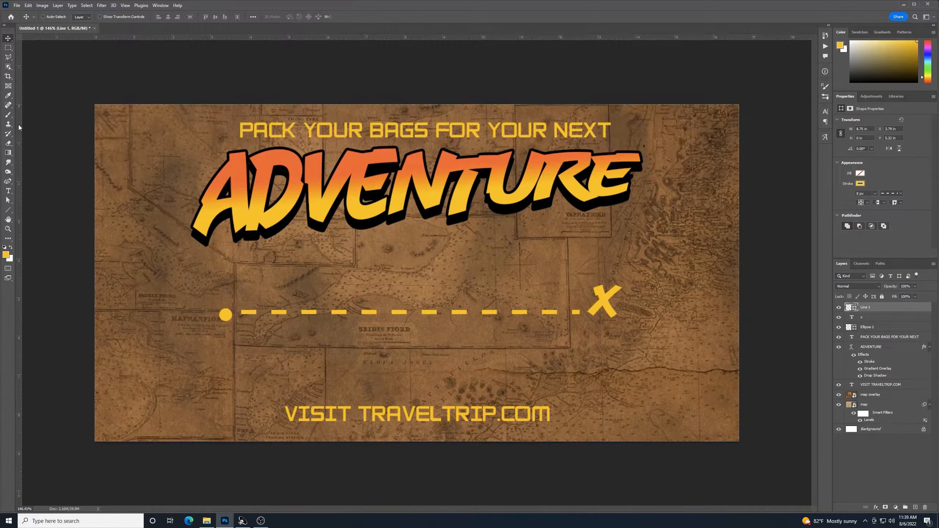
With the Curvature Pen, add a middle anchor and pull the dashed line up into an arc
click(8, 183)
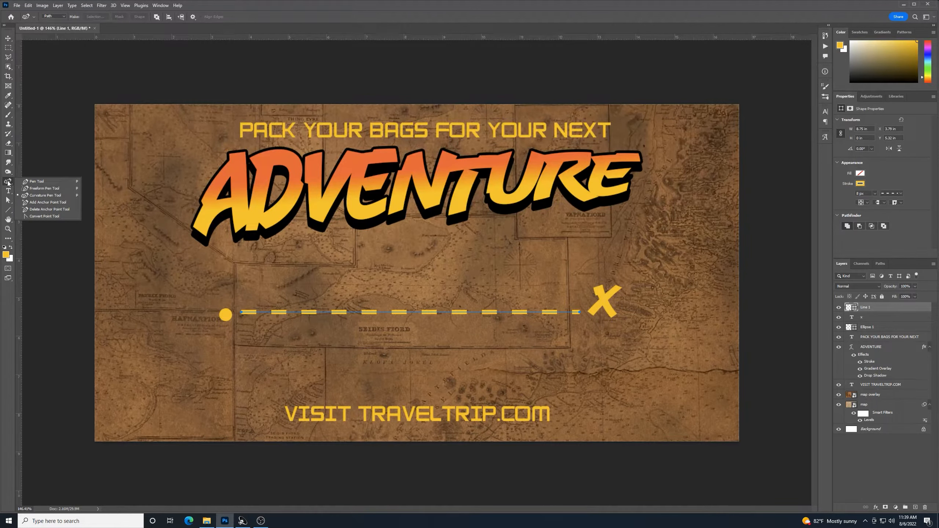
click(54, 198)
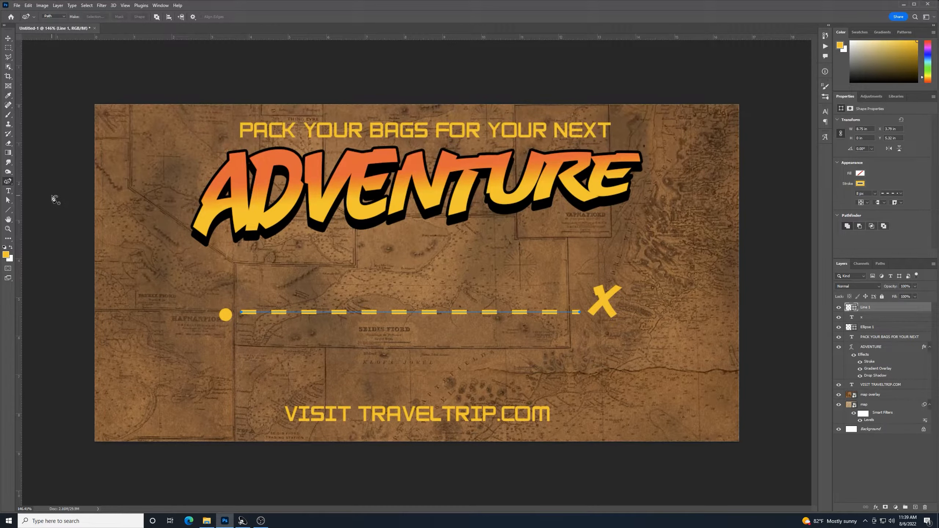
click(309, 313)
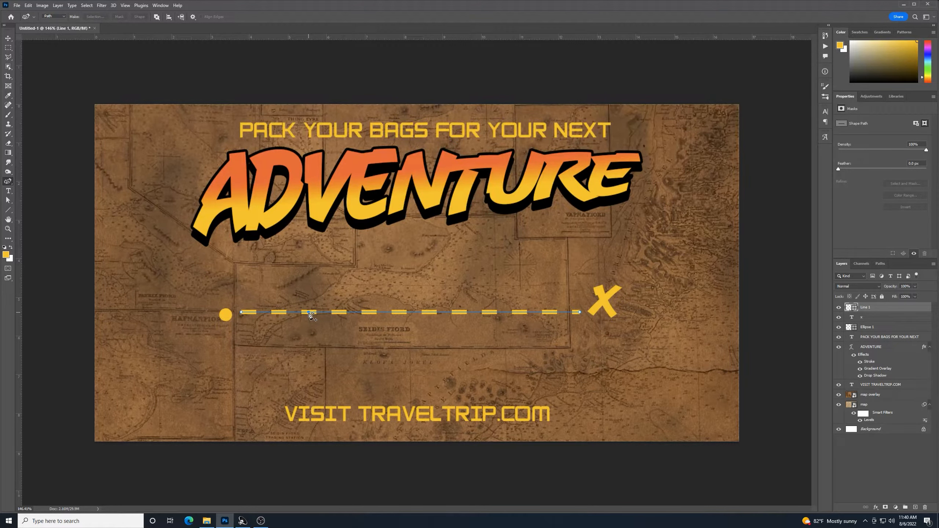
drag(309, 314, 312, 304)
drag(328, 303, 328, 302)
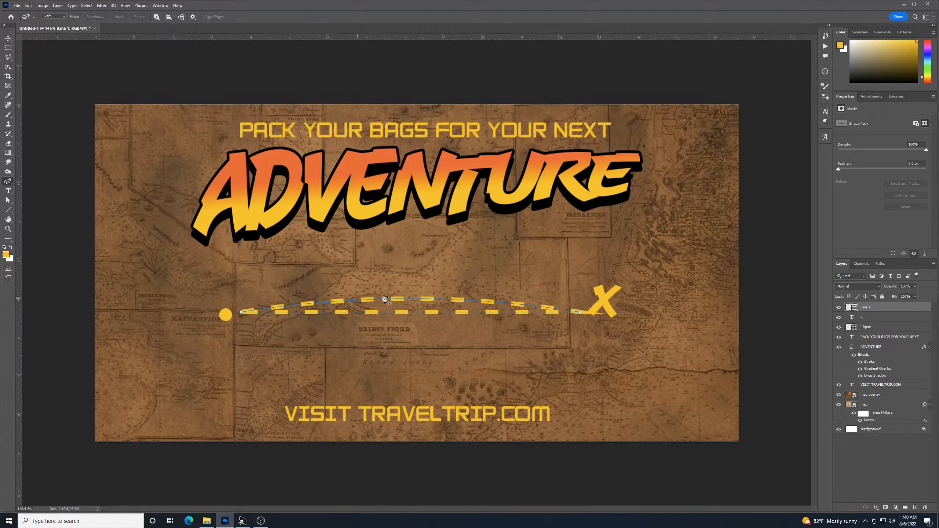
click(478, 301)
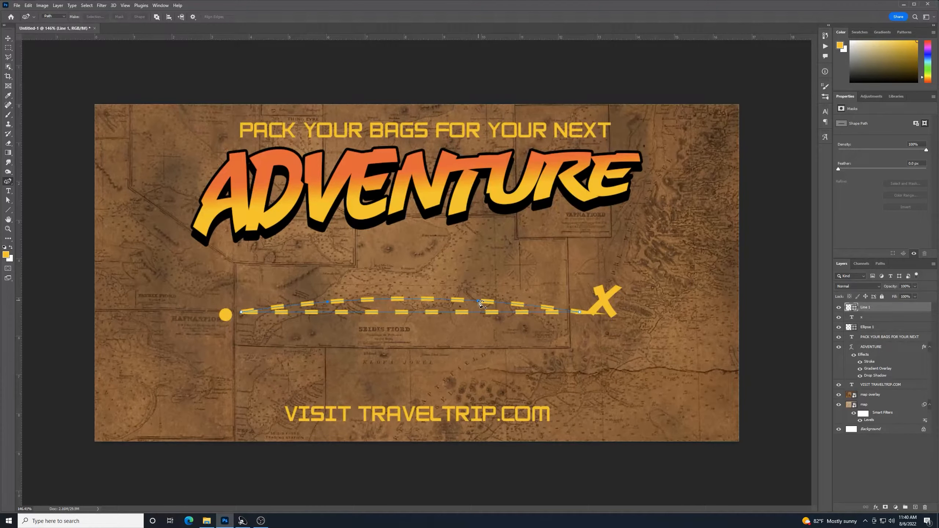
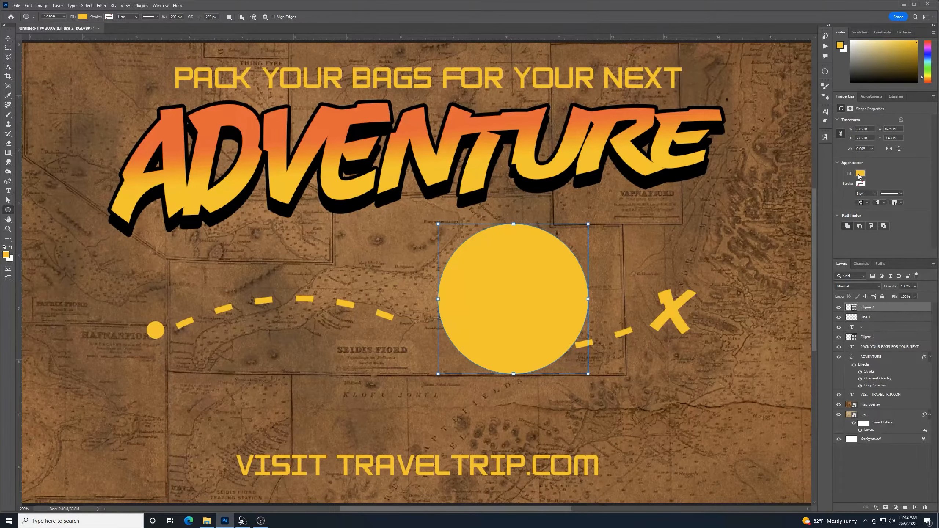
Set the circle's fill to No Color and give it a yellow 8 px outline
click(860, 174)
click(842, 188)
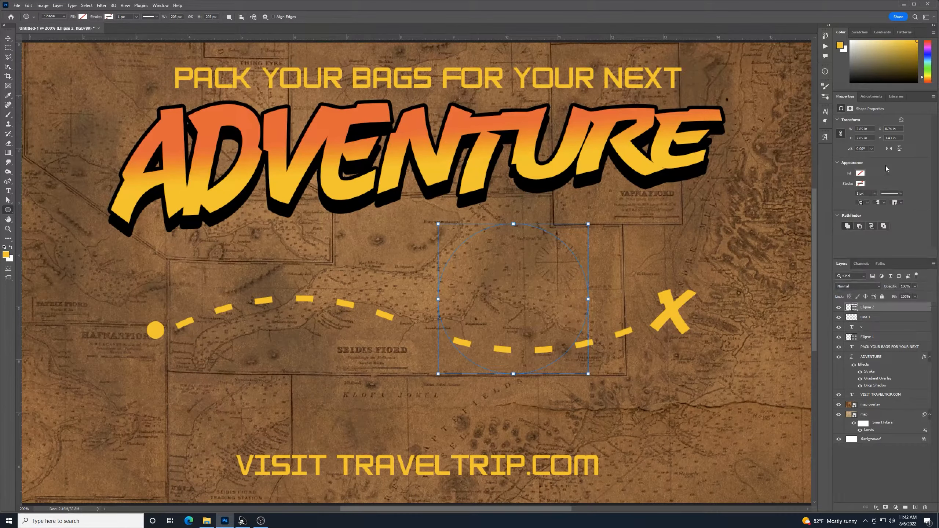
click(861, 184)
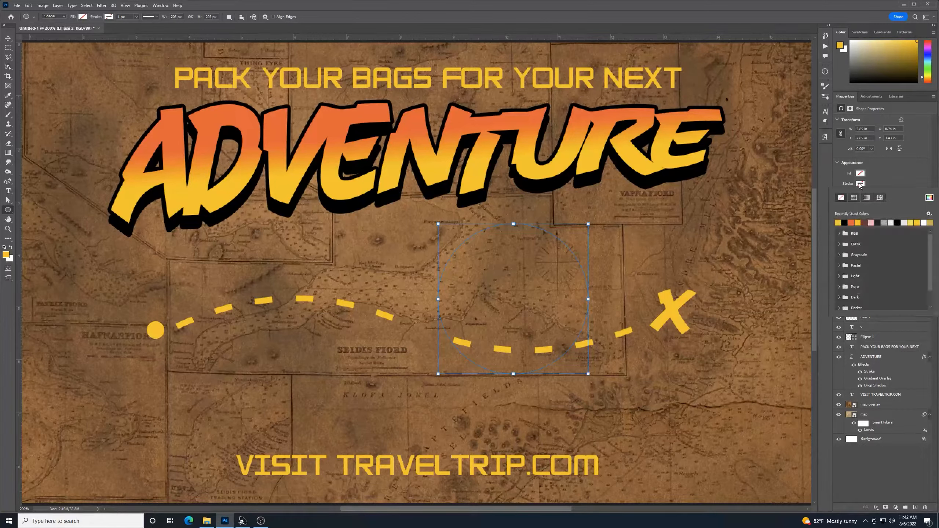
click(838, 222)
click(897, 179)
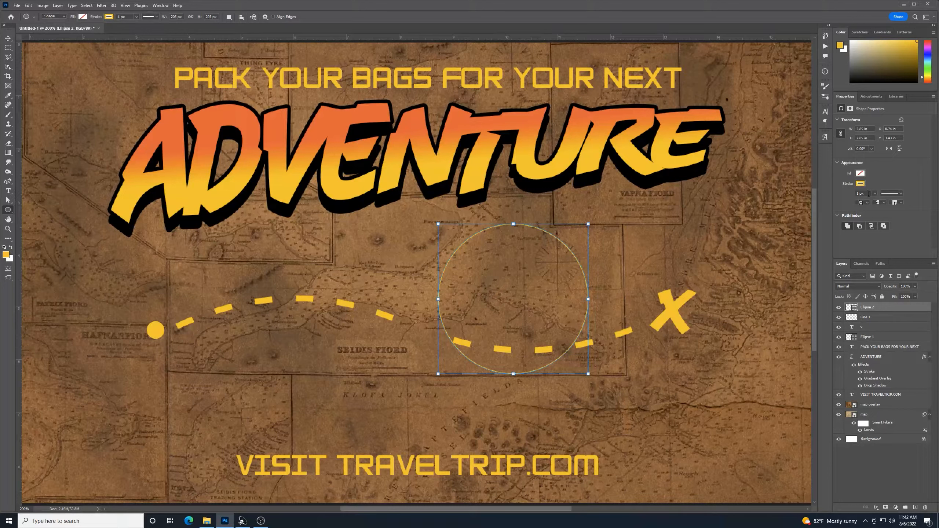
click(868, 194)
key(Return)
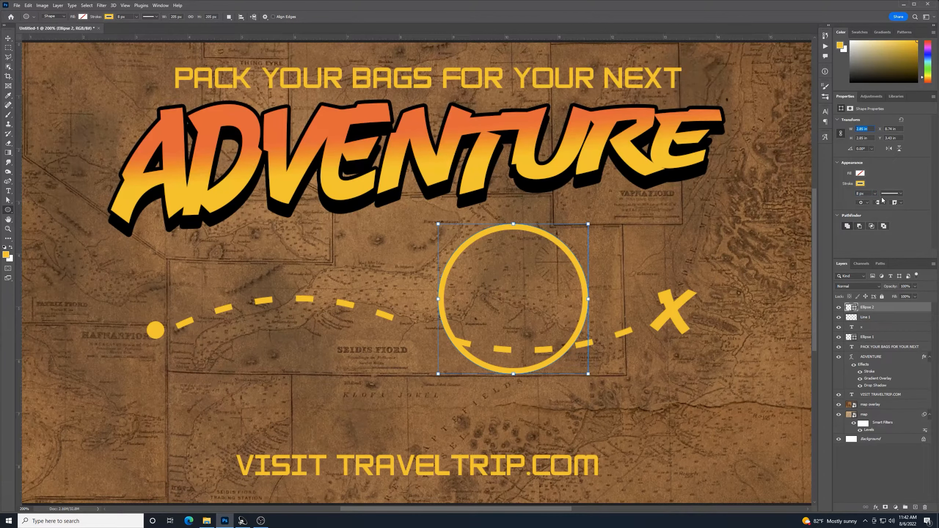
Make the circle's outline dashed, with Dash and Gap values matching the route
click(900, 194)
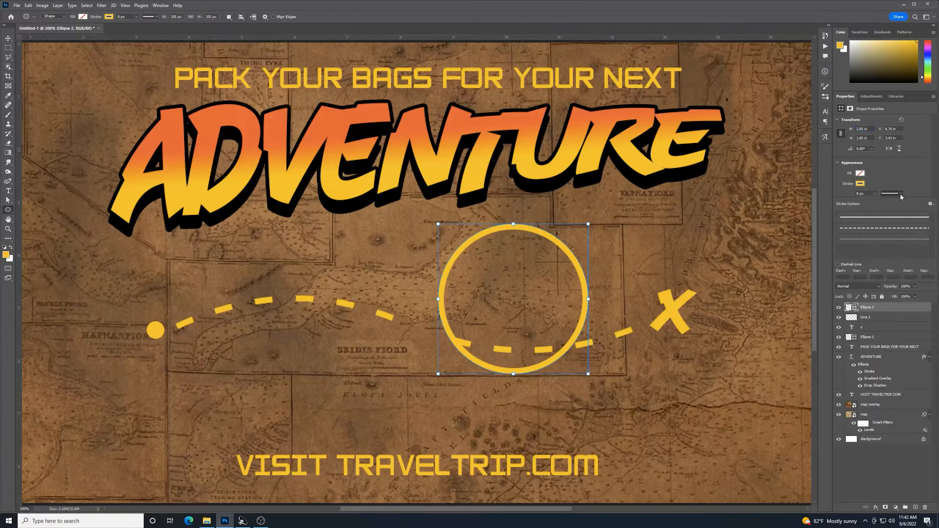
click(890, 229)
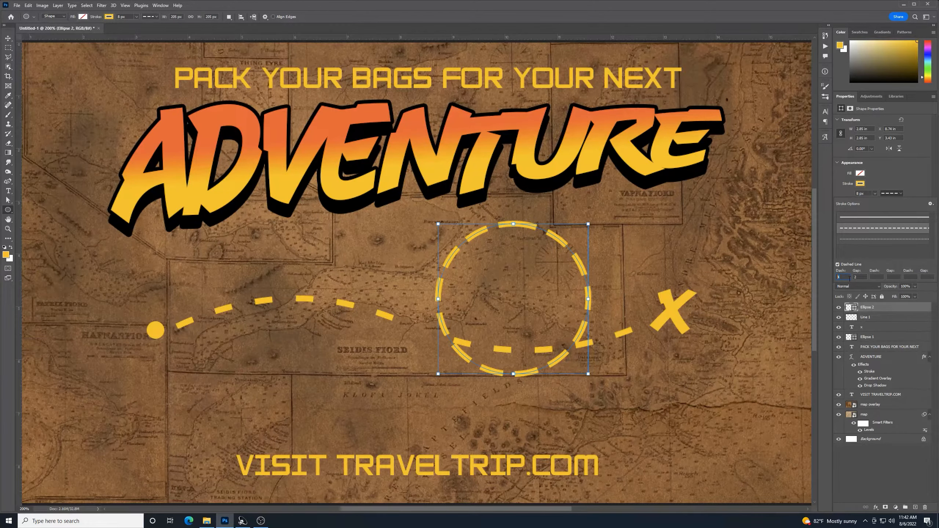
text(3)
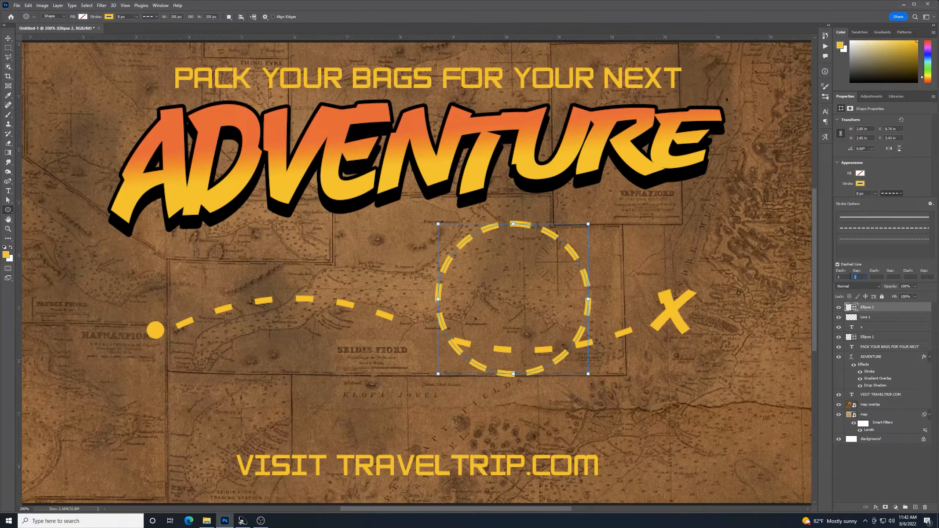
text(3)
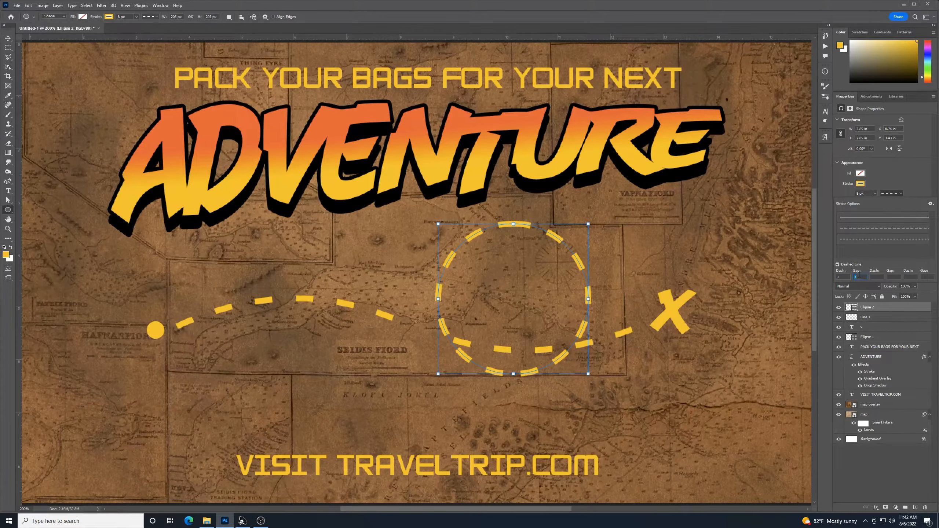
text(4)
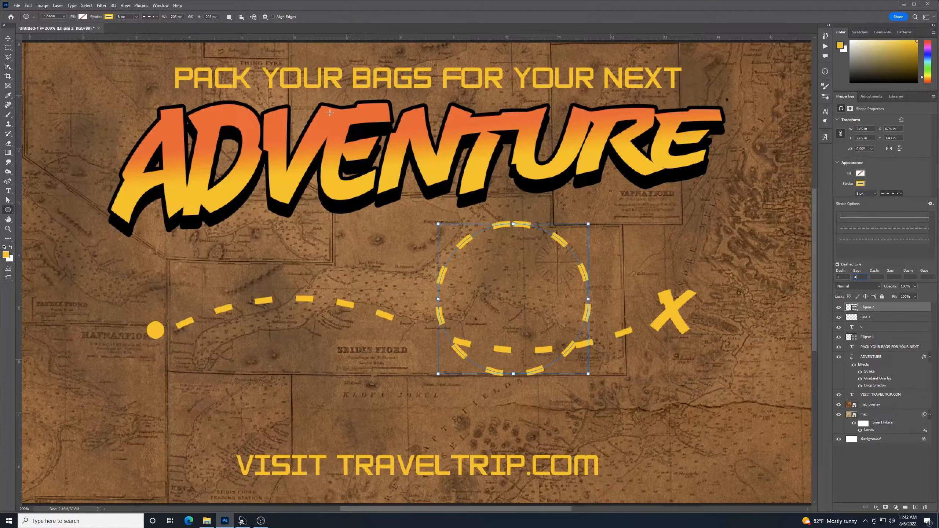
Rasterize the Ellipse 2 circle layer
click(8, 38)
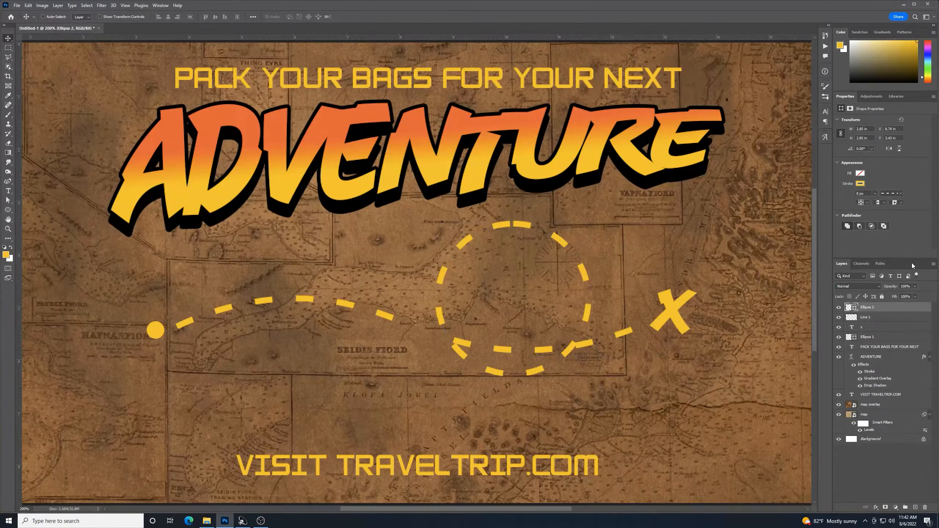
right_click(893, 311)
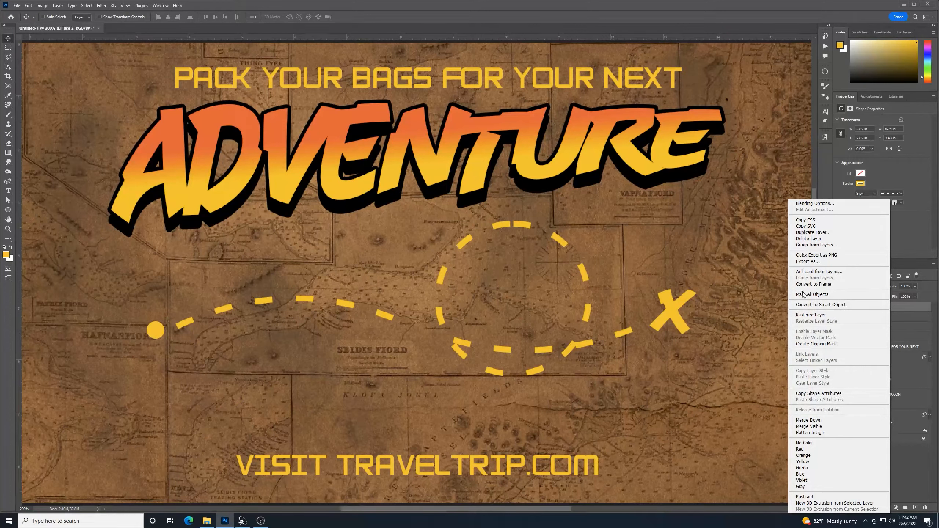
click(811, 315)
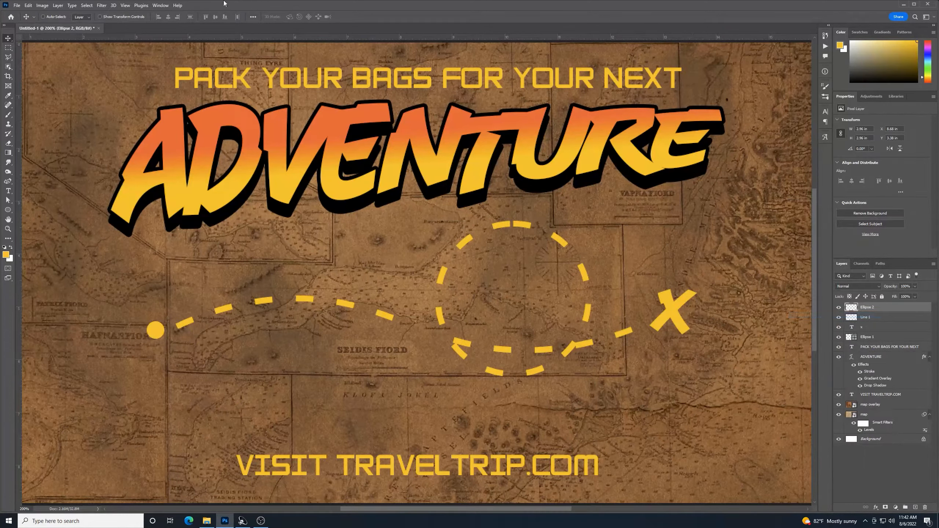
Lasso the circle's top dash and delete it, leaving an opening
click(8, 57)
click(513, 215)
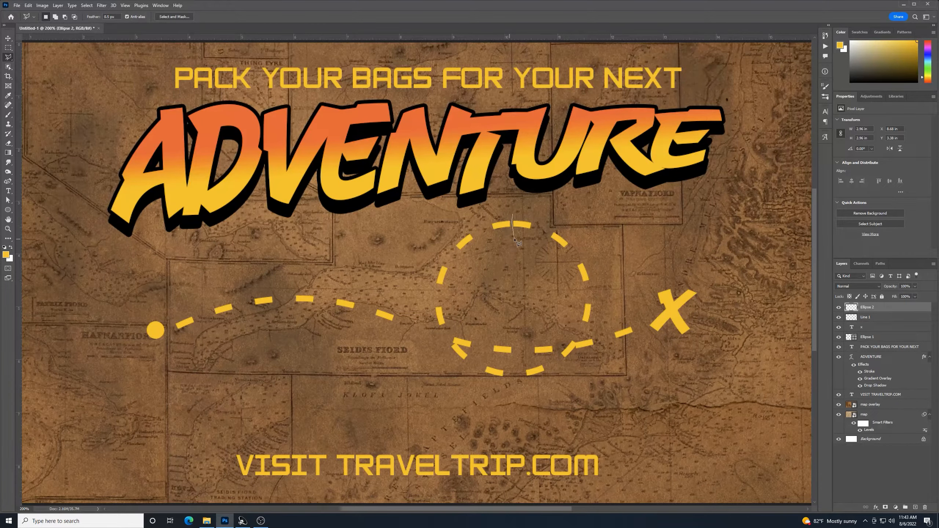
click(515, 239)
click(541, 234)
click(538, 218)
click(513, 216)
key(Delete)
key(ctrl+d)
Rotate the loop to about 169° and shift it up-left so its opening meets the route
click(8, 38)
key(ctrl+t)
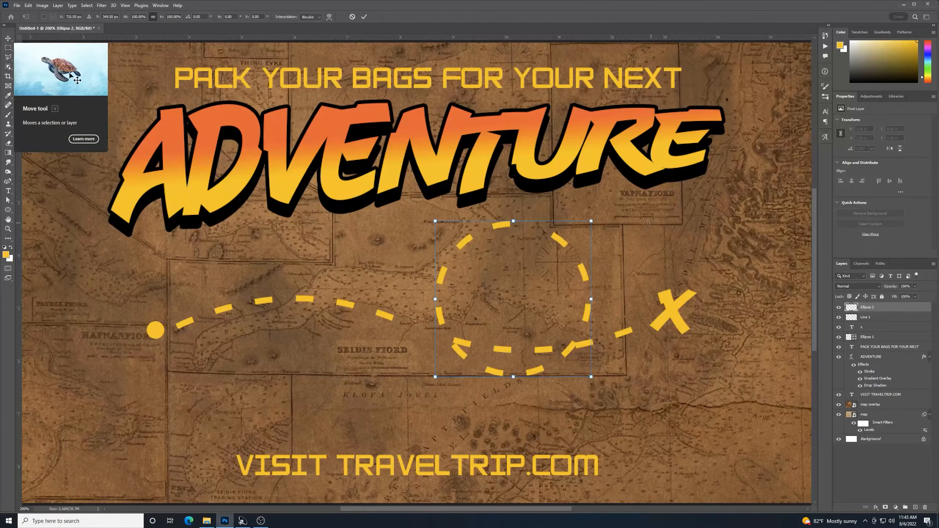
drag(617, 218, 348, 329)
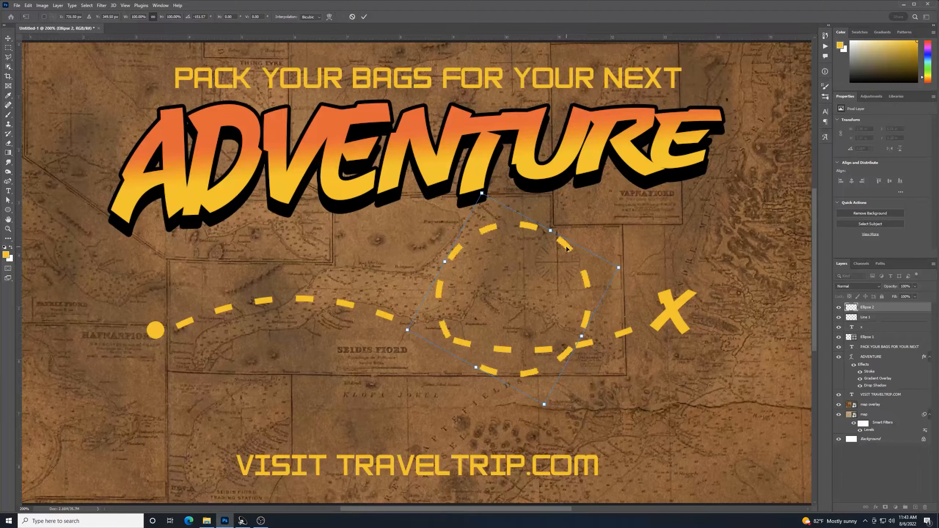
drag(566, 248, 516, 213)
drag(589, 229, 542, 159)
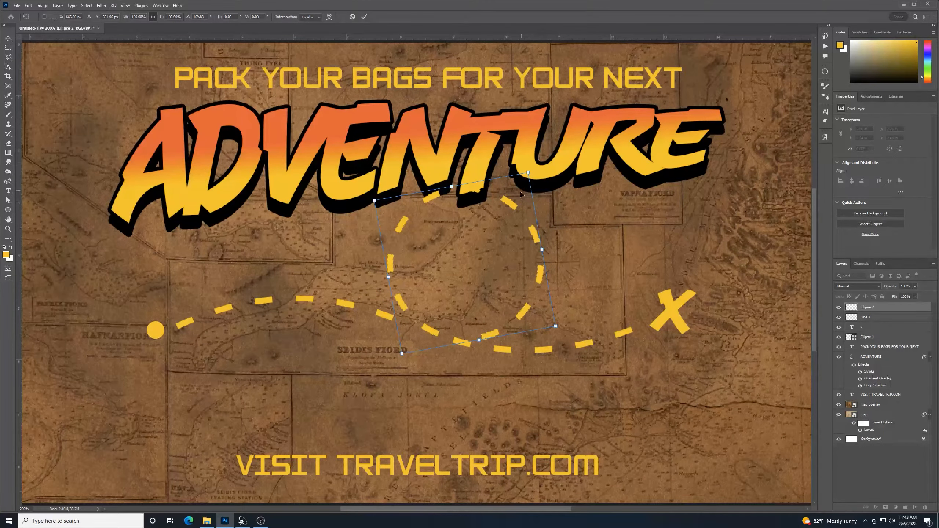
drag(508, 210, 507, 210)
key(Return)
key(l)
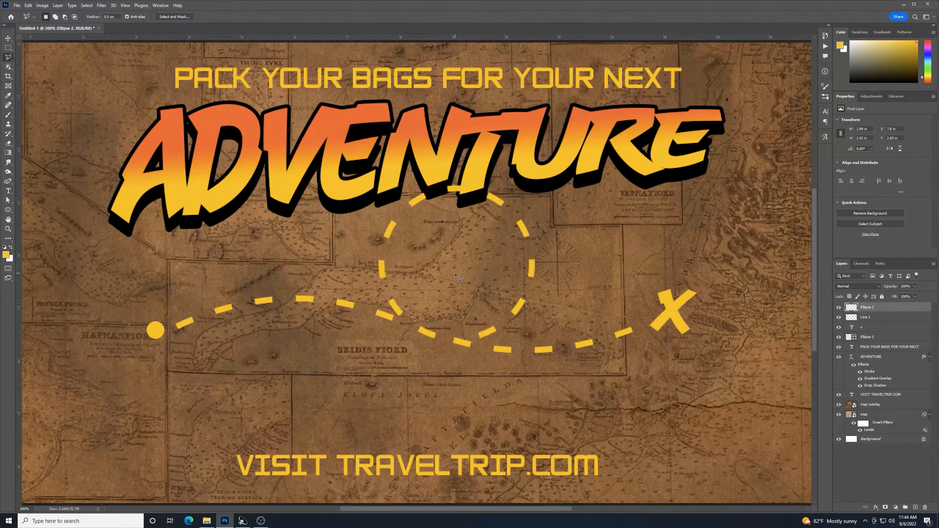
Select the overlapping lower-left dash where the loop crosses the route
click(423, 293)
click(401, 320)
click(383, 297)
click(387, 292)
click(412, 288)
click(423, 292)
Merge the Line 1 route layer into the Ellipse 2 loop layer
click(8, 37)
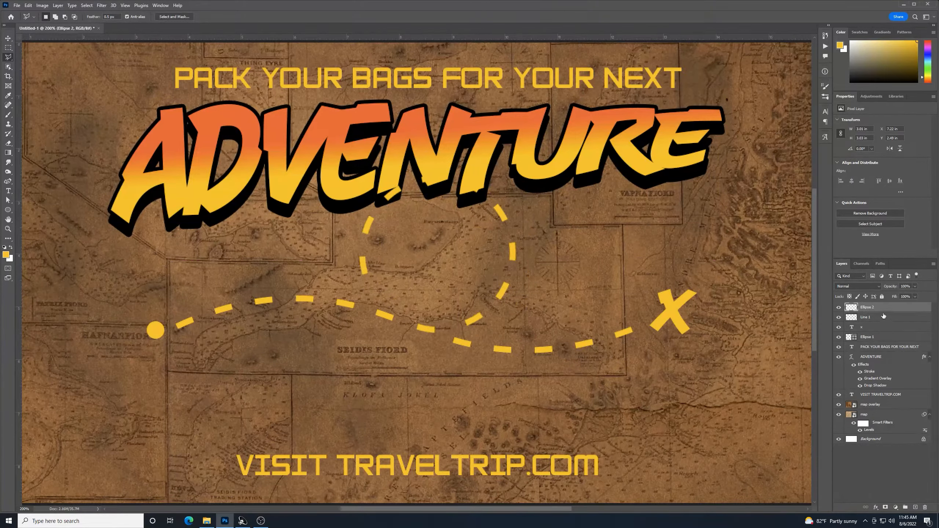
shift+click(889, 318)
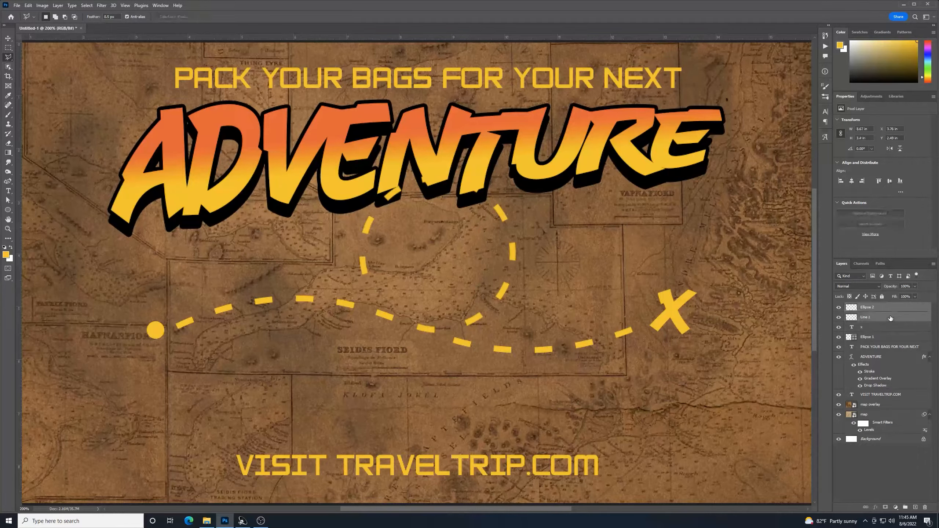
right_click(887, 315)
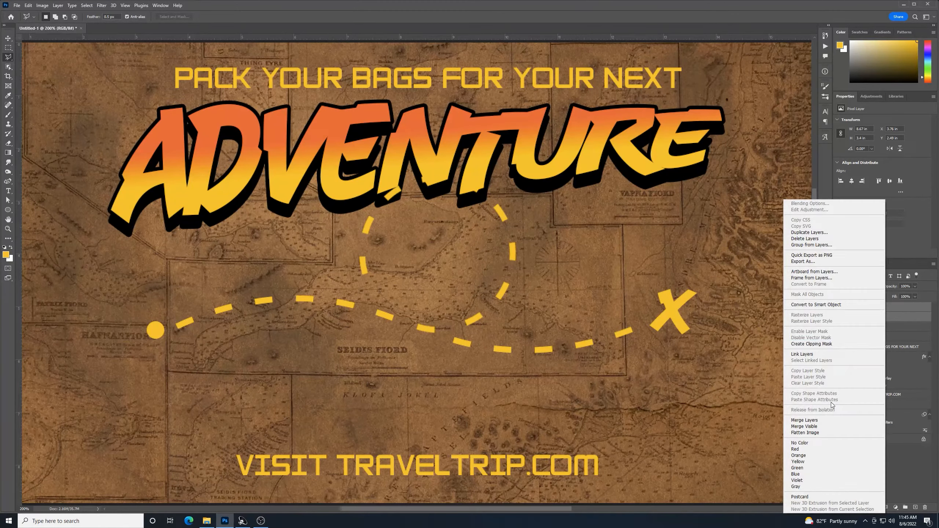
click(832, 423)
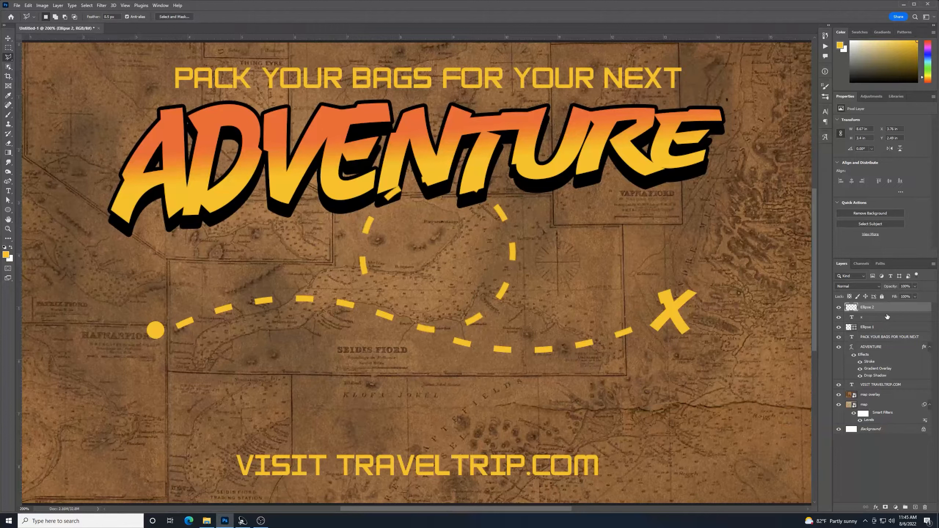
Move the route, start dot and X lower on the map together
shift+click(888, 328)
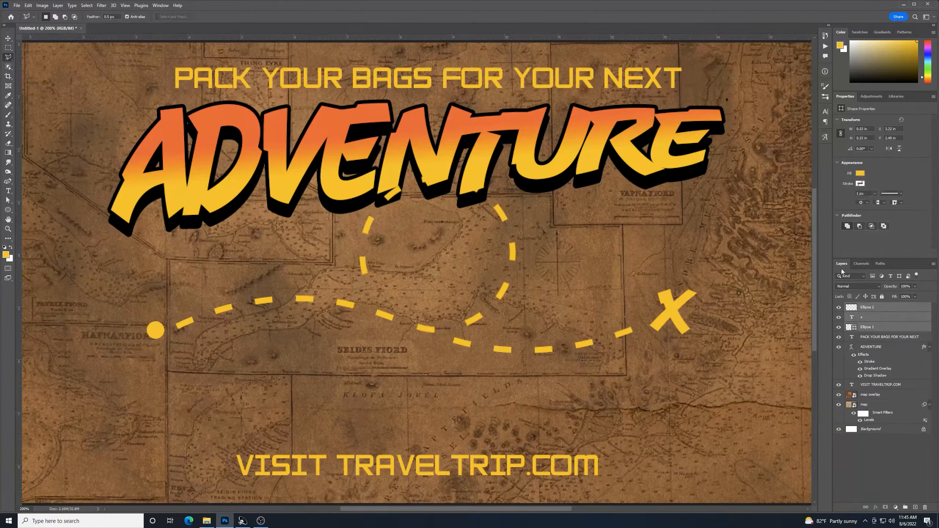
click(8, 38)
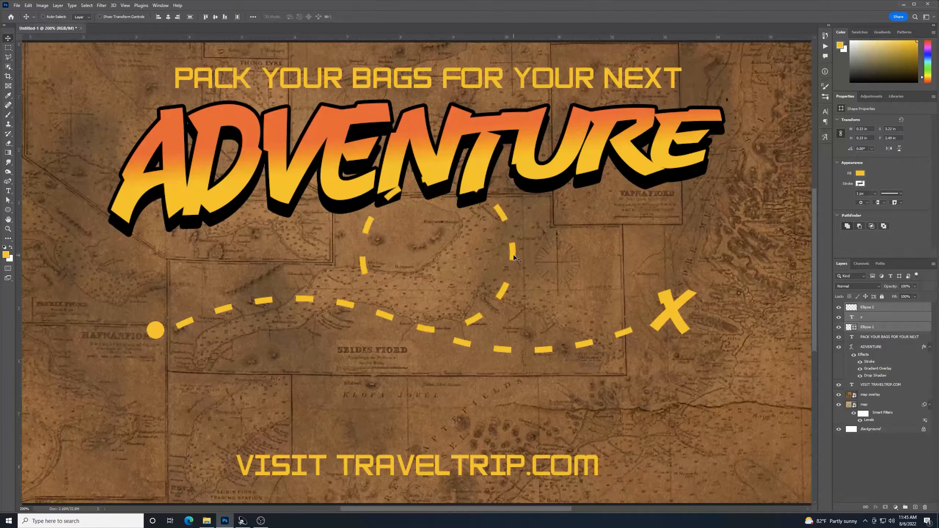
drag(514, 259, 511, 294)
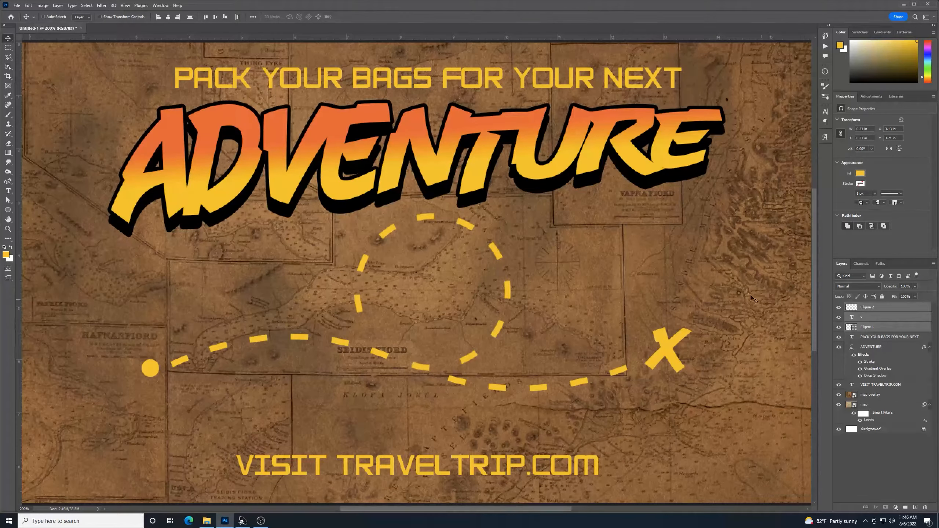
Fit the poster to the window and shift the route, dot and X further down
key(ctrl+minus)
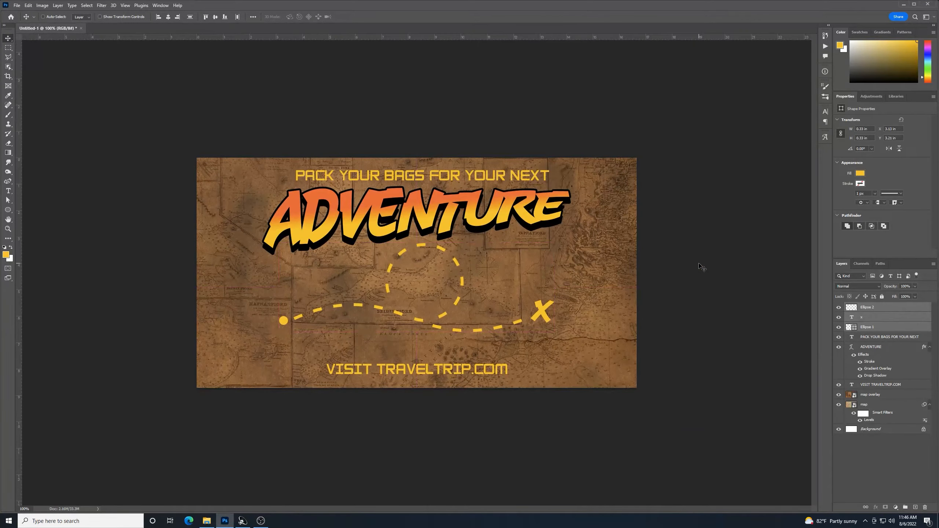
key(ctrl+0)
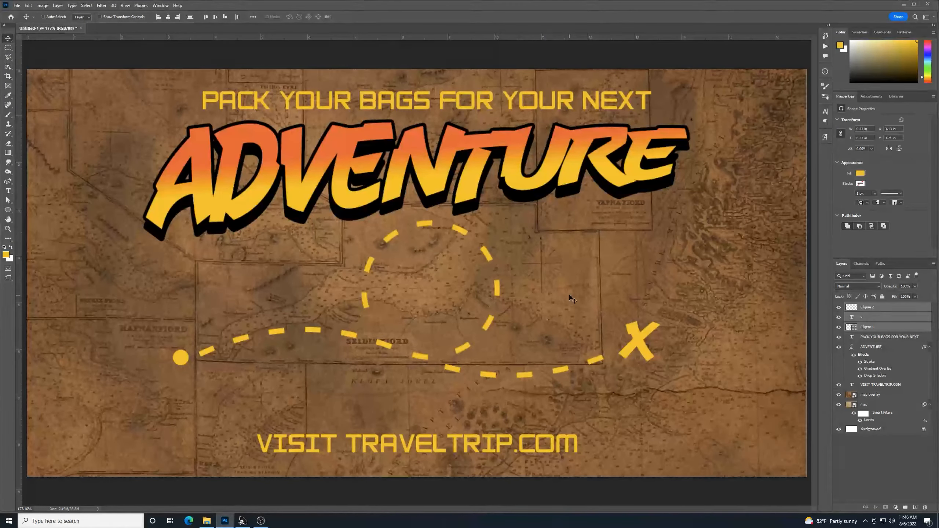
drag(486, 331, 486, 344)
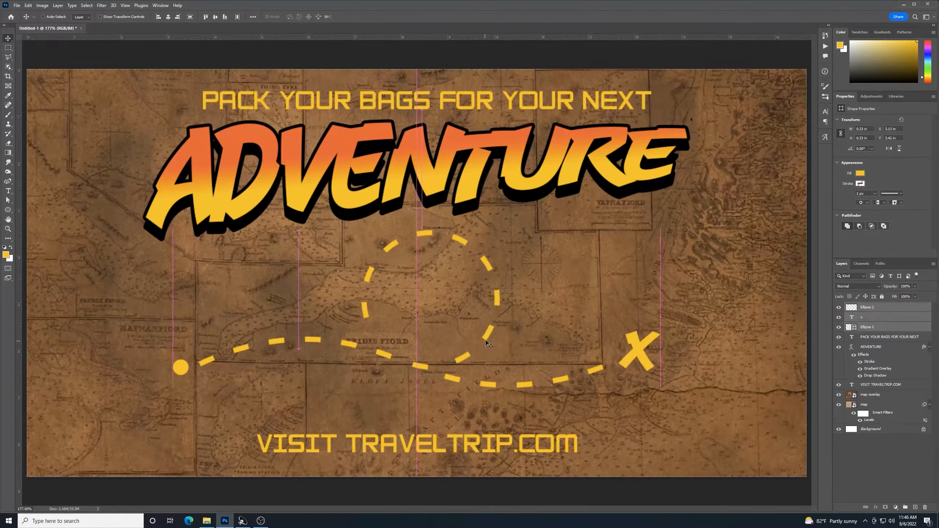
Rename the Ellipse 2 layer to 'Dotted Path'
click(880, 346)
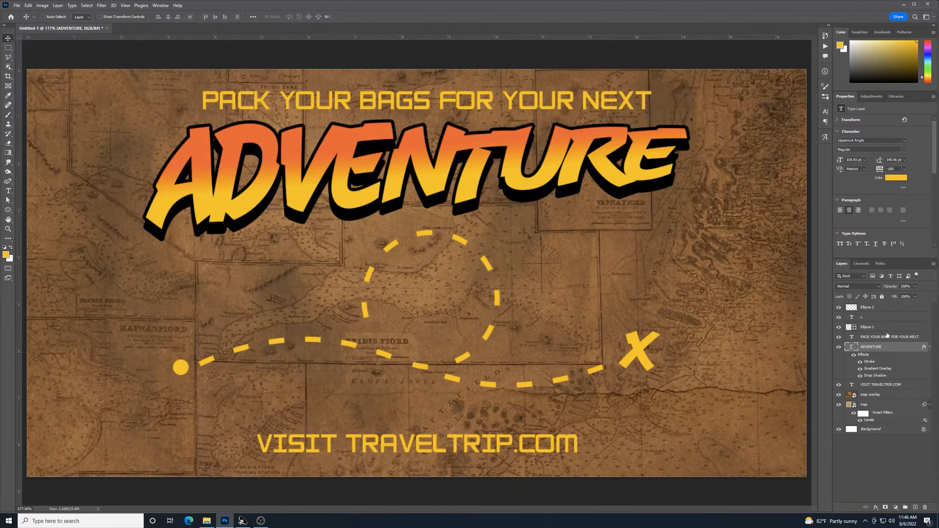
click(868, 305)
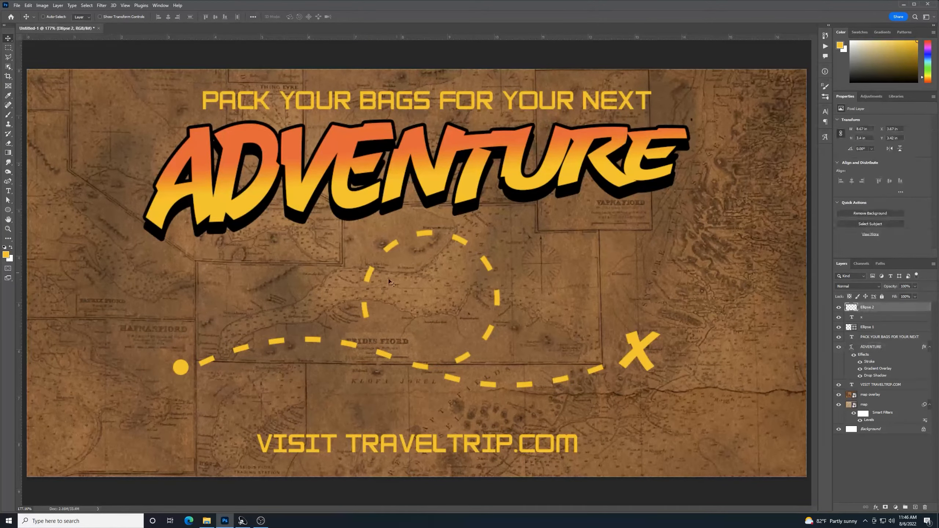
double_click(868, 308)
key(Return)
click(882, 319)
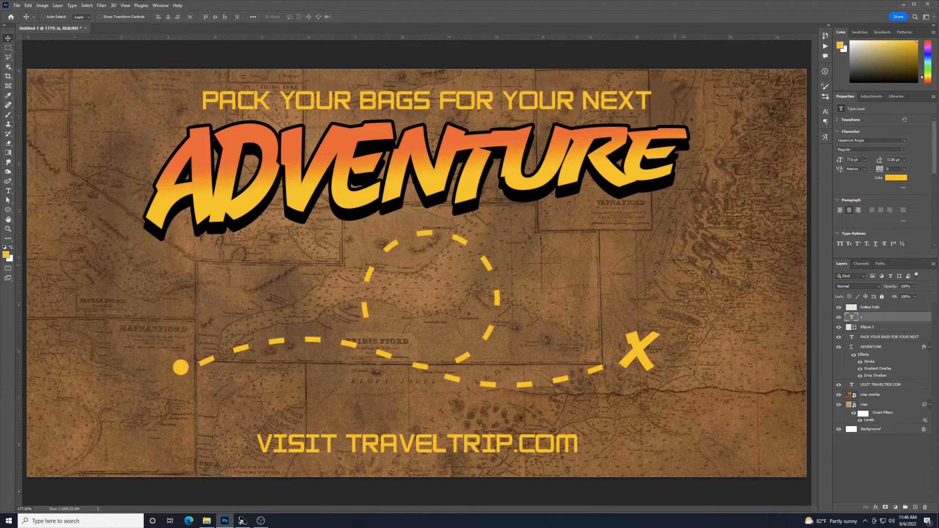
Nudge the start dot down and put the Dotted Path layer into a new group
click(876, 328)
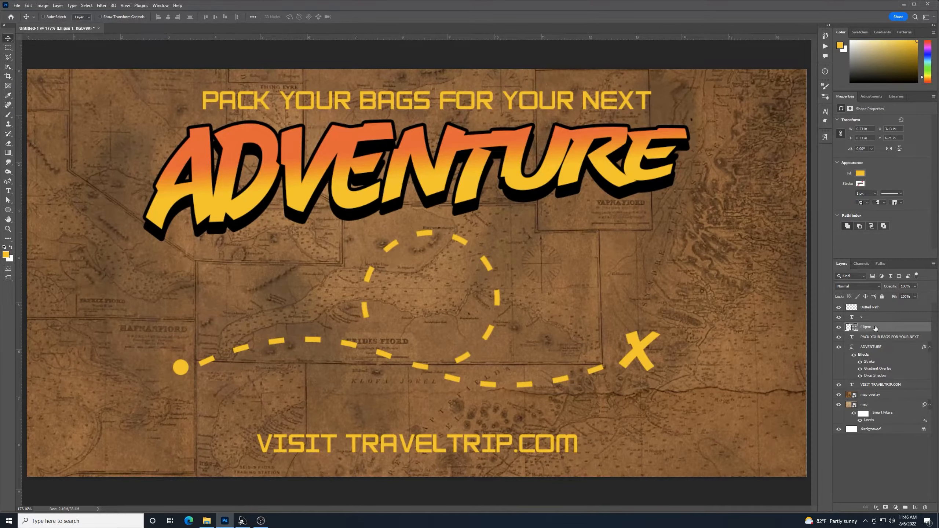
key(Down)
key(Down)
key(Down)
key(Down)
key(Down)
key(Down)
key(Down)
click(895, 312)
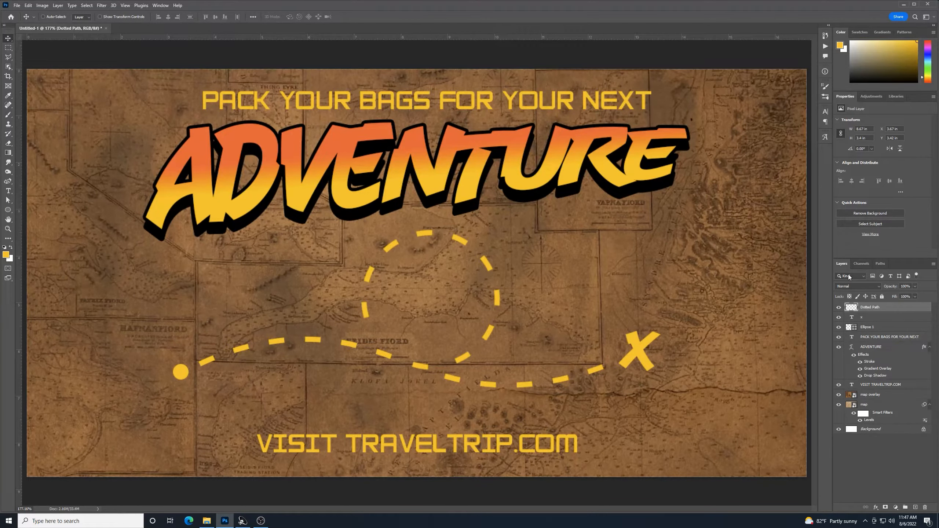
click(905, 508)
drag(852, 325, 865, 310)
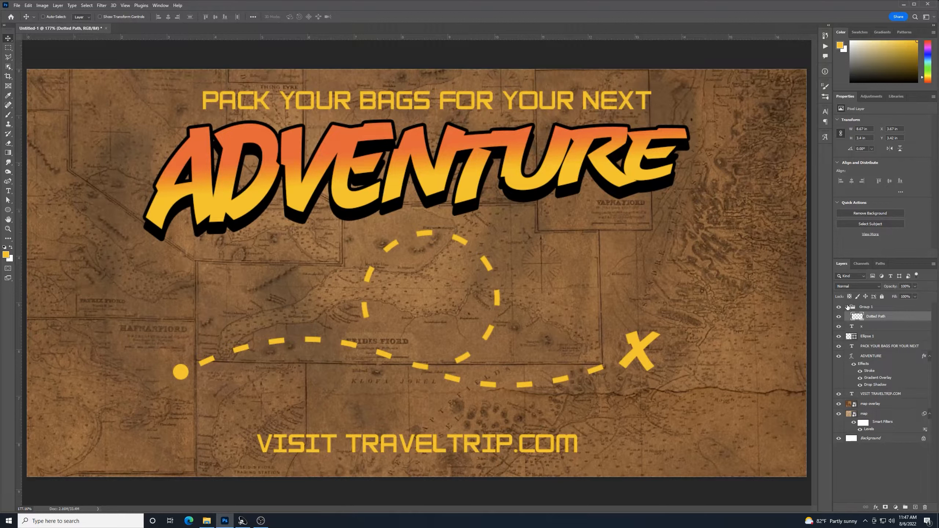
Group all the other artwork layers, from x down to map, together
click(862, 479)
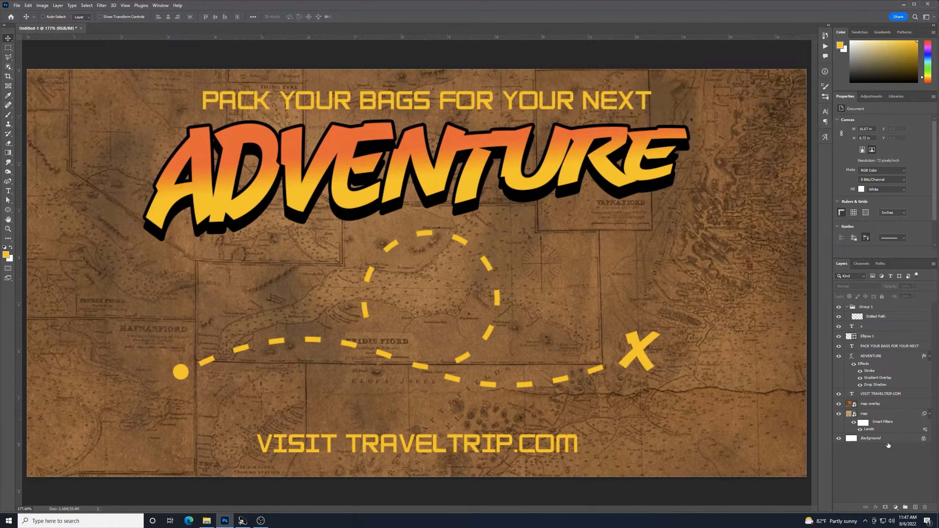
click(856, 329)
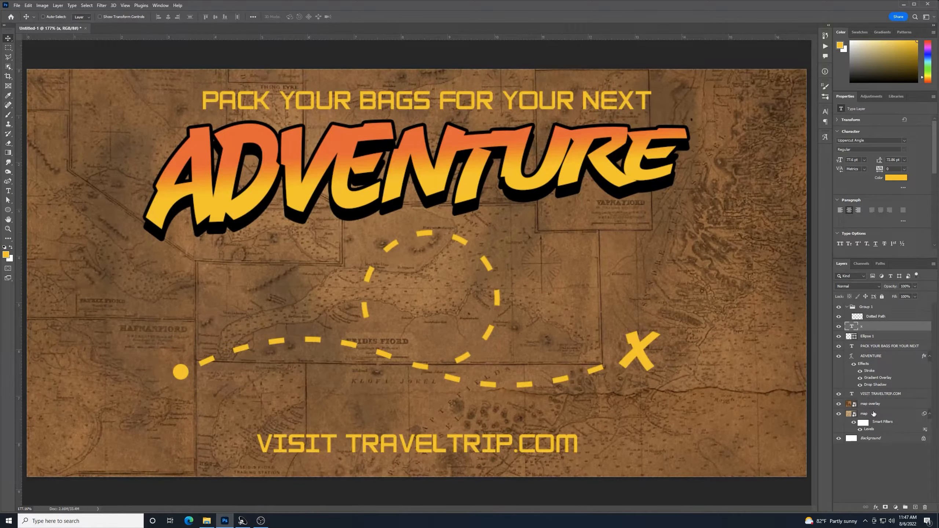
shift+click(873, 416)
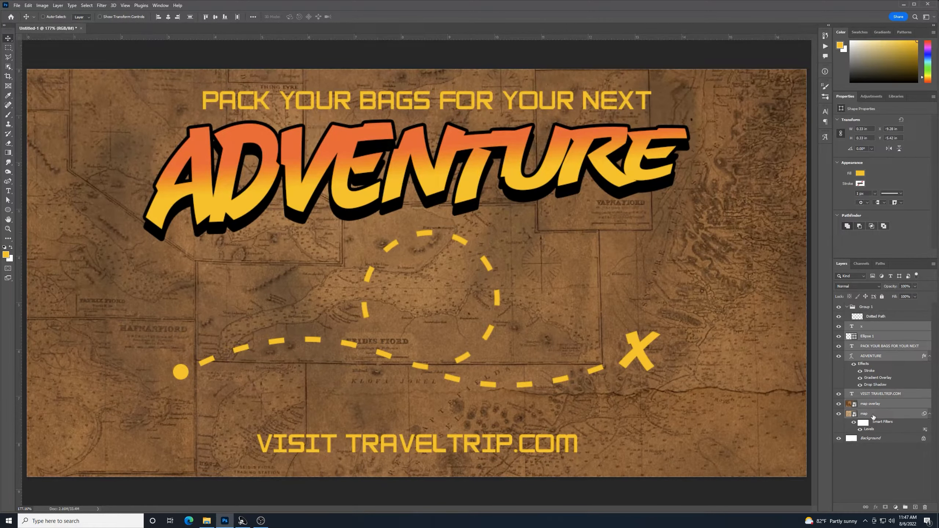
click(906, 506)
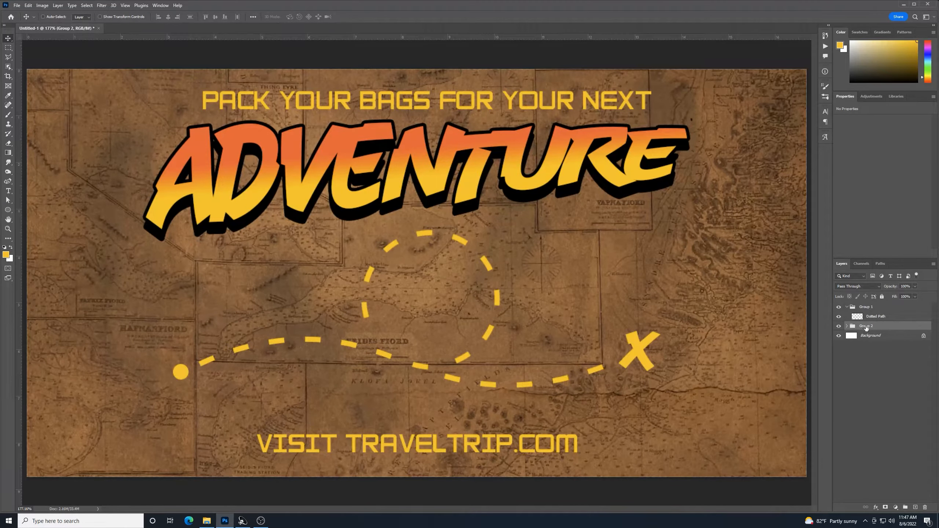
Name the groups 'Map Project' and 'Animated Path'
double_click(866, 326)
text(Map Project)
double_click(865, 307)
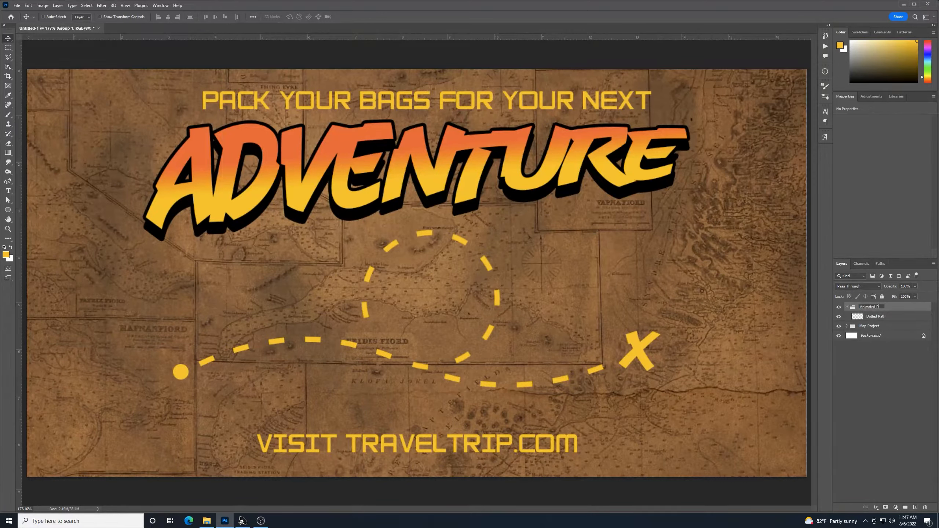
text(Animated Path)
click(877, 352)
Cut the first dash beside the start dot from Dotted Path onto its own Layer 1
click(865, 316)
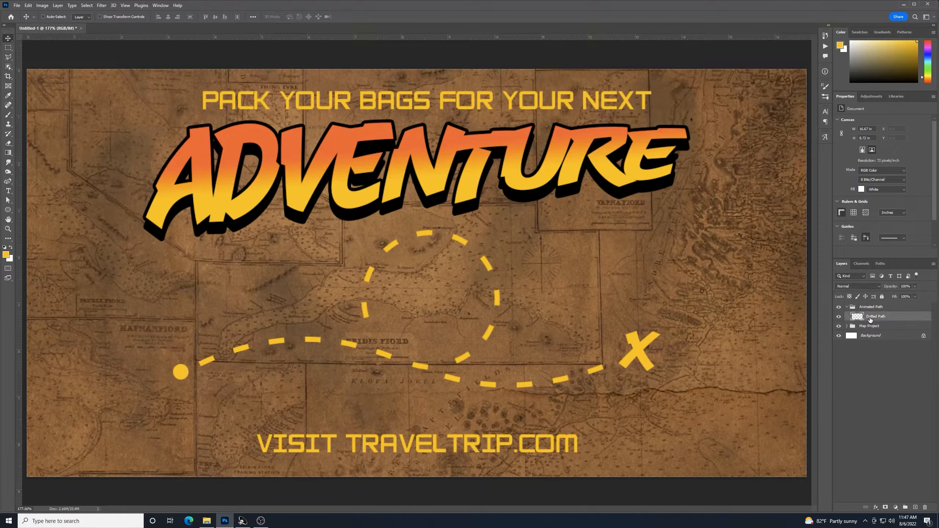
click(8, 48)
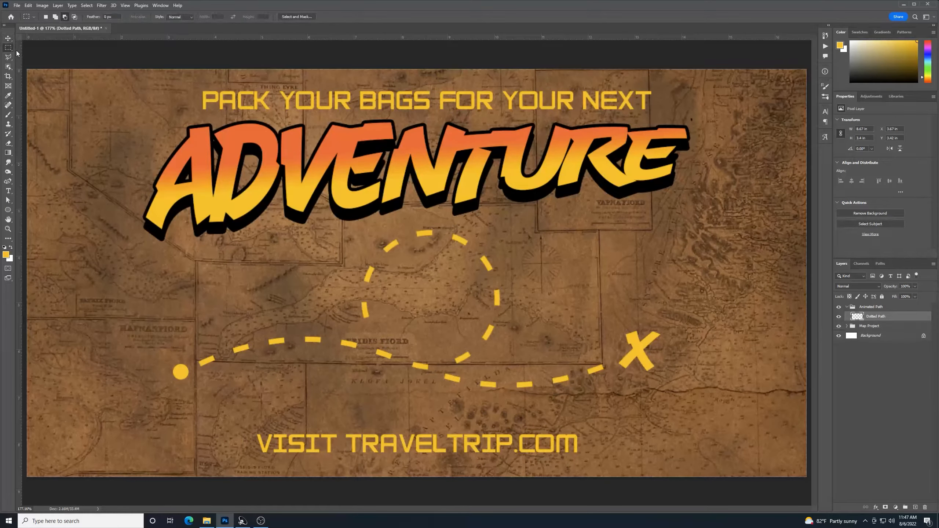
drag(190, 341, 221, 375)
key(Delete)
key(ctrl+d)
key(ctrl+j)
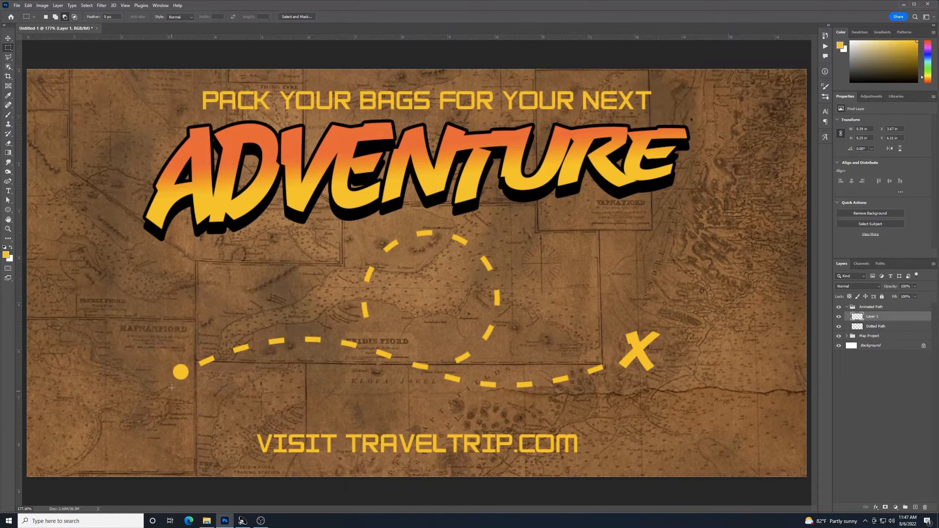
click(840, 317)
click(840, 318)
click(839, 318)
click(839, 317)
Move the next dash onto Layer 2 and hide both Layer 1 and Layer 2
click(874, 326)
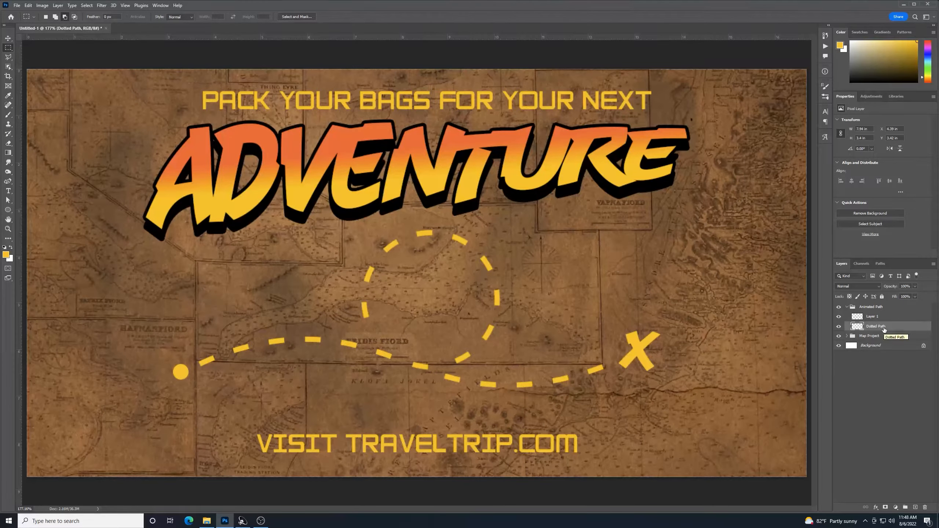
click(839, 327)
click(838, 326)
drag(226, 336, 262, 366)
key(Delete)
key(ctrl+d)
key(ctrl+v)
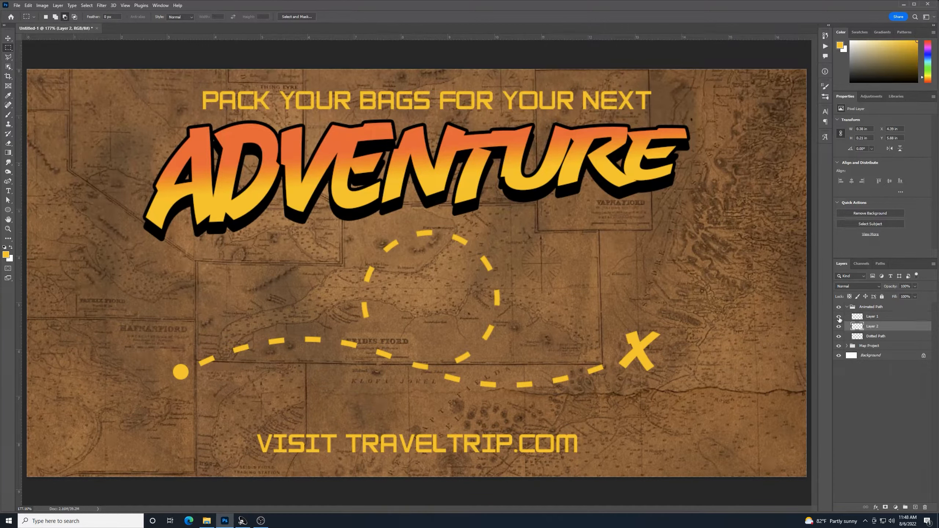
click(839, 316)
click(838, 327)
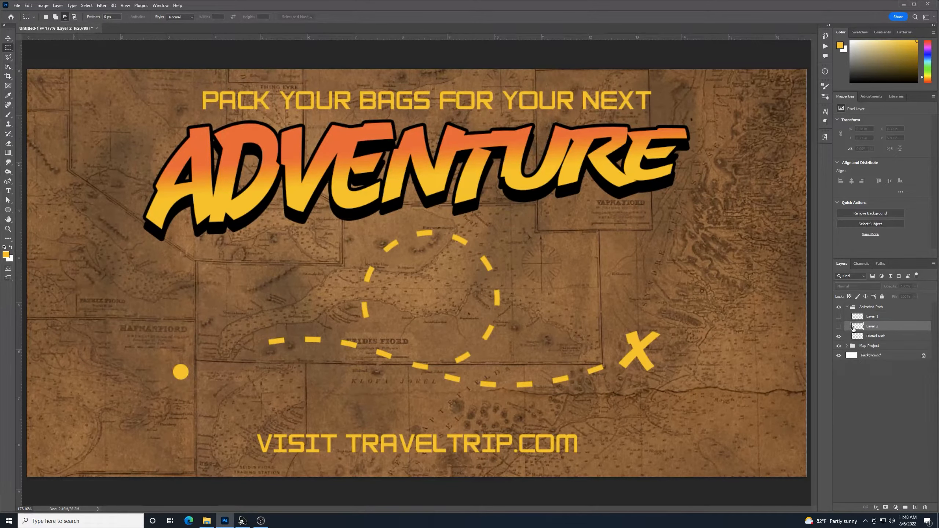
Put the remaining dashes on hidden layers through Layer 20, hide Dotted Path, view at 100%
click(865, 339)
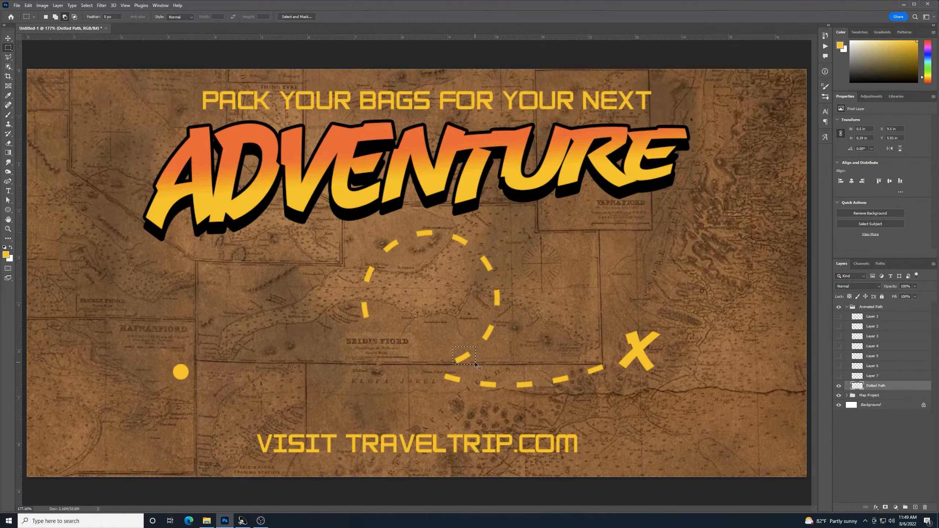
click(864, 435)
click(839, 479)
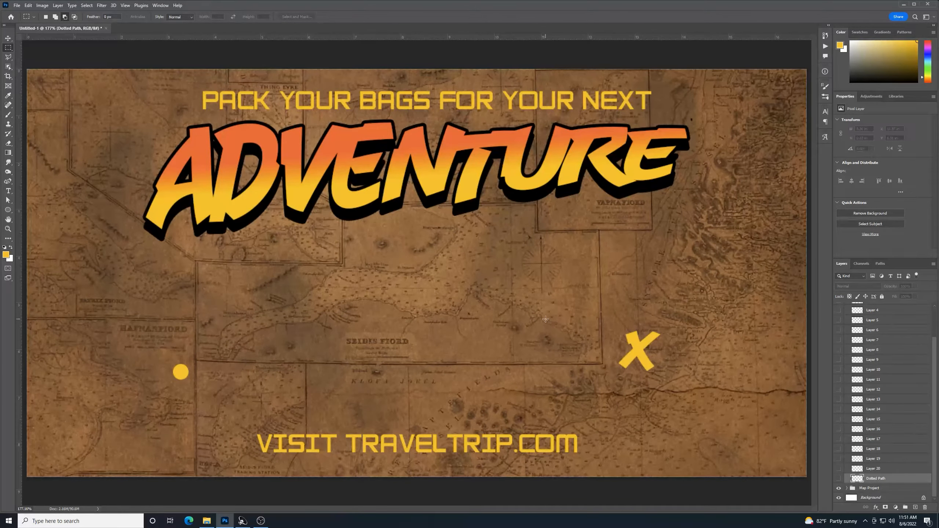
key(ctrl+1)
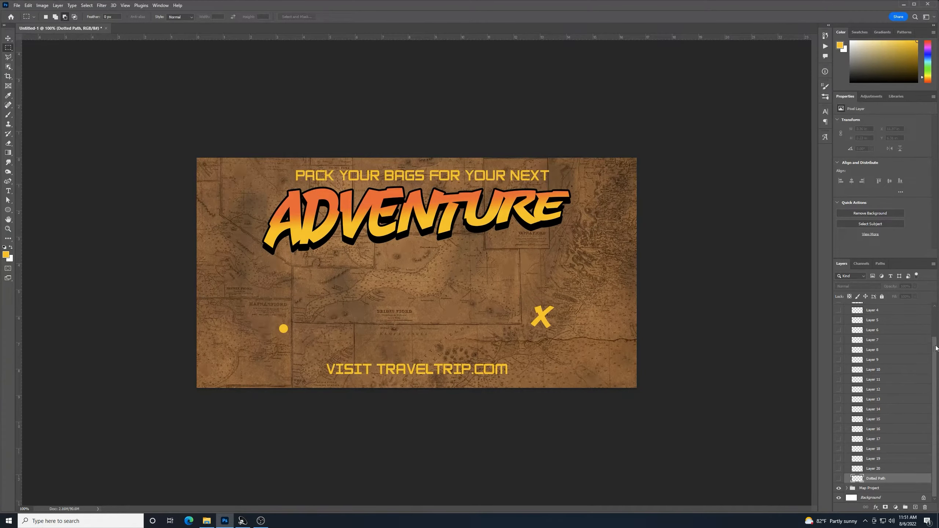
With the Animated Path group selected, show the Timeline and create a frame animation
drag(935, 353, 928, 301)
click(890, 311)
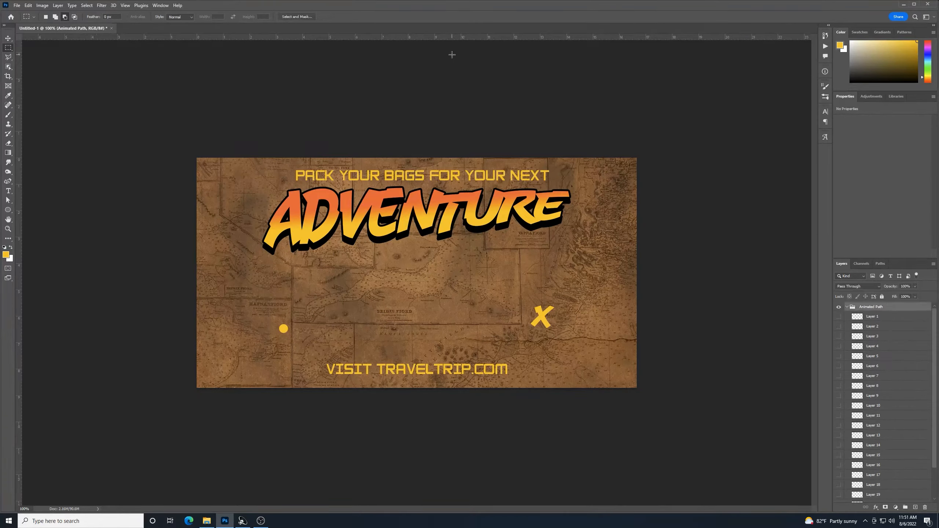
click(161, 6)
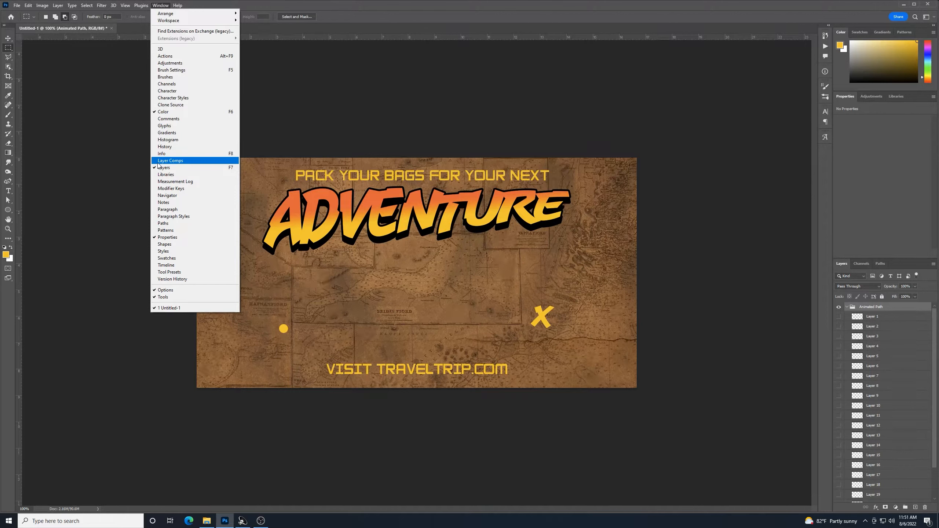
click(172, 266)
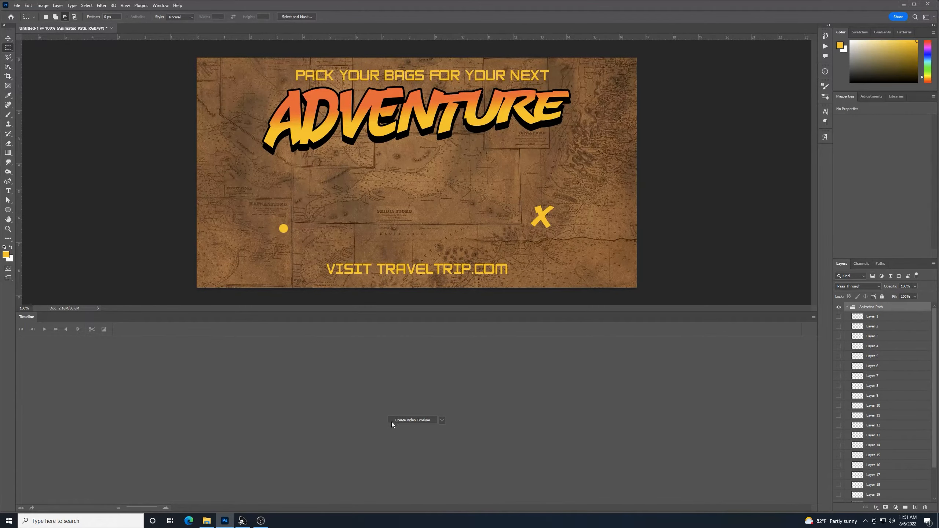
click(441, 420)
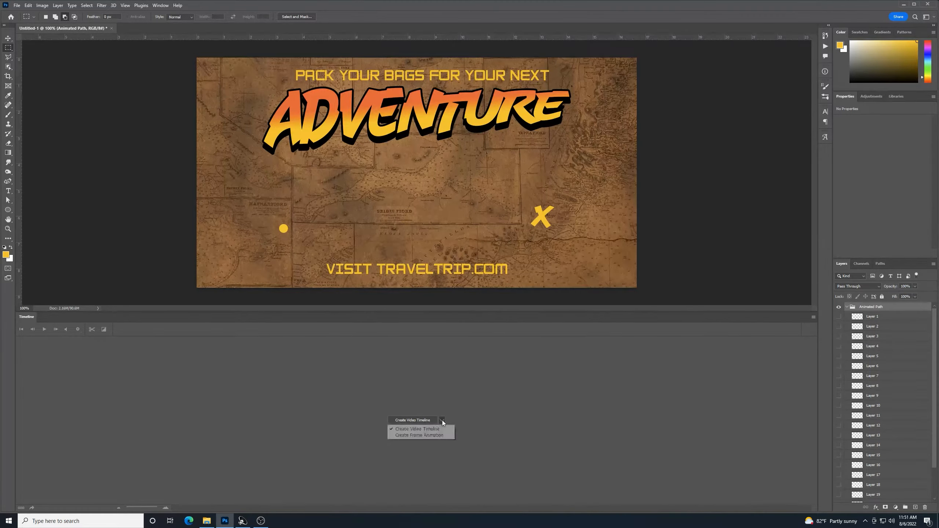
click(419, 436)
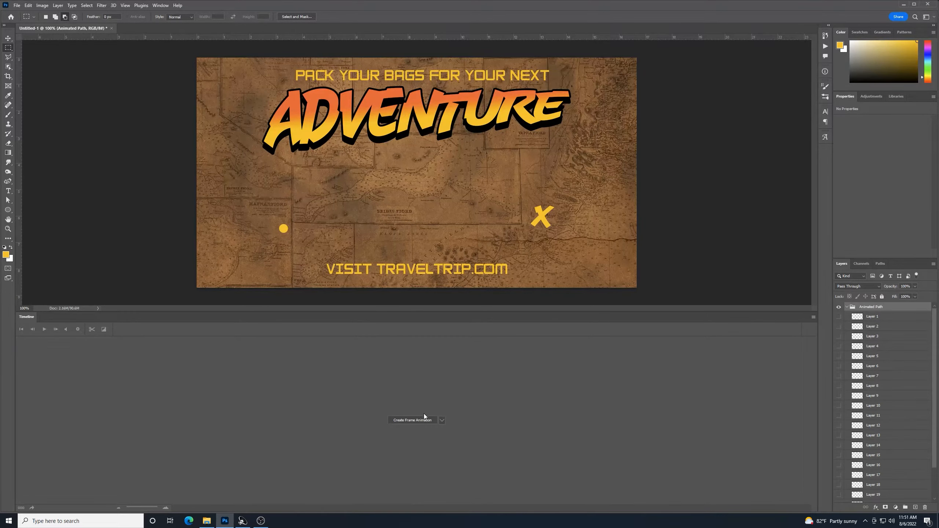
click(401, 421)
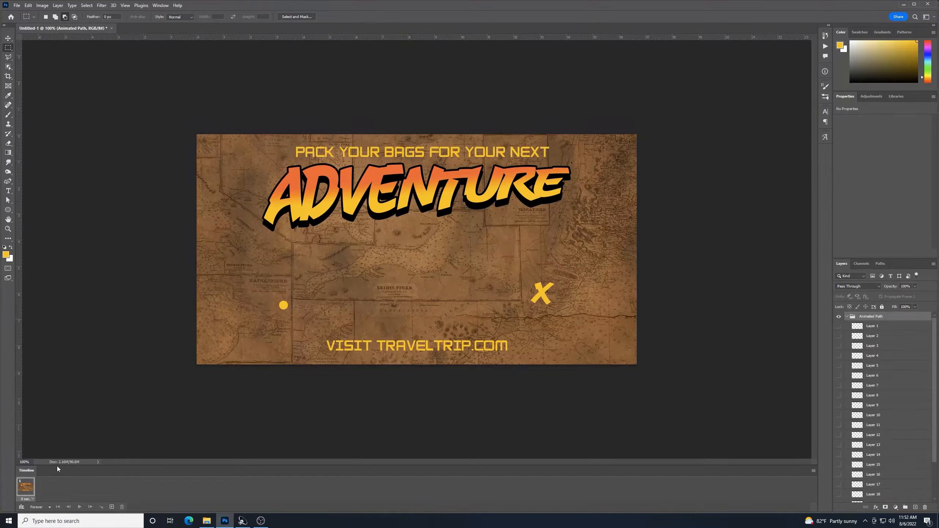
Add three frames, each revealing one more dash: the first, second and third
click(111, 507)
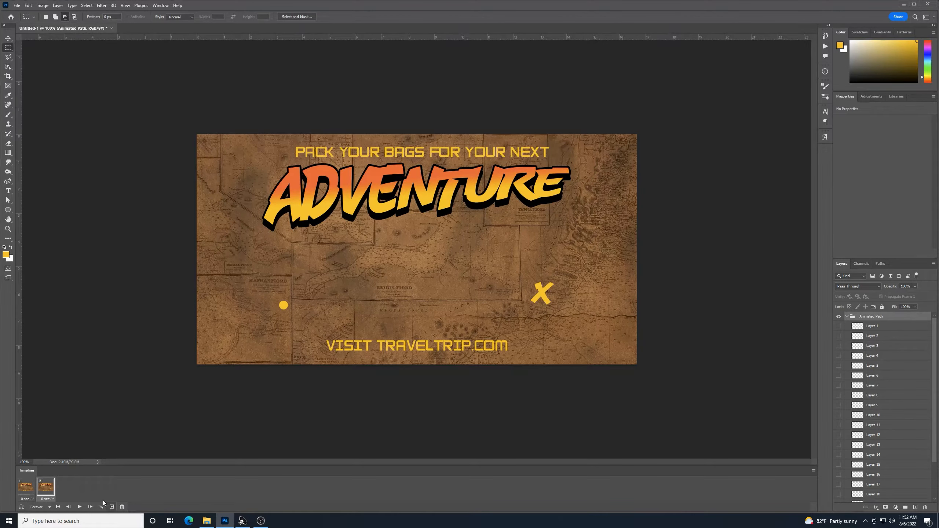
click(839, 326)
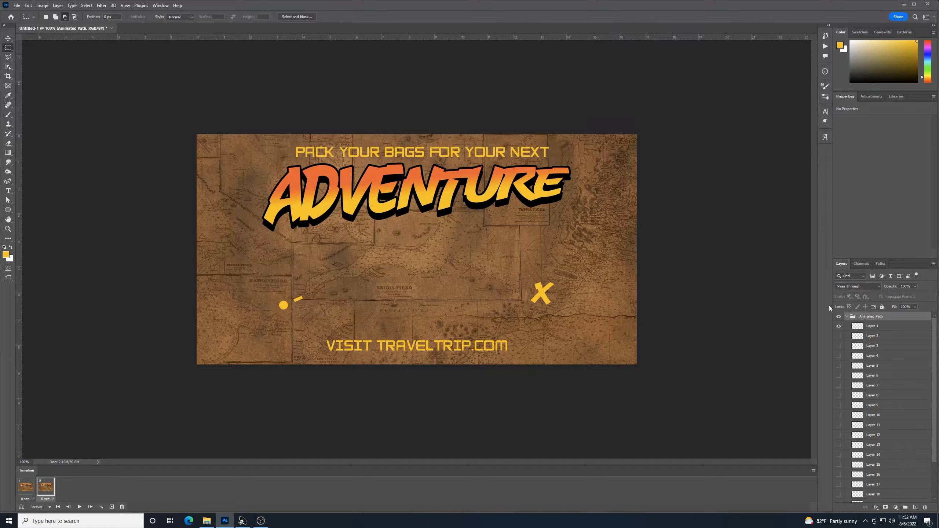
click(112, 508)
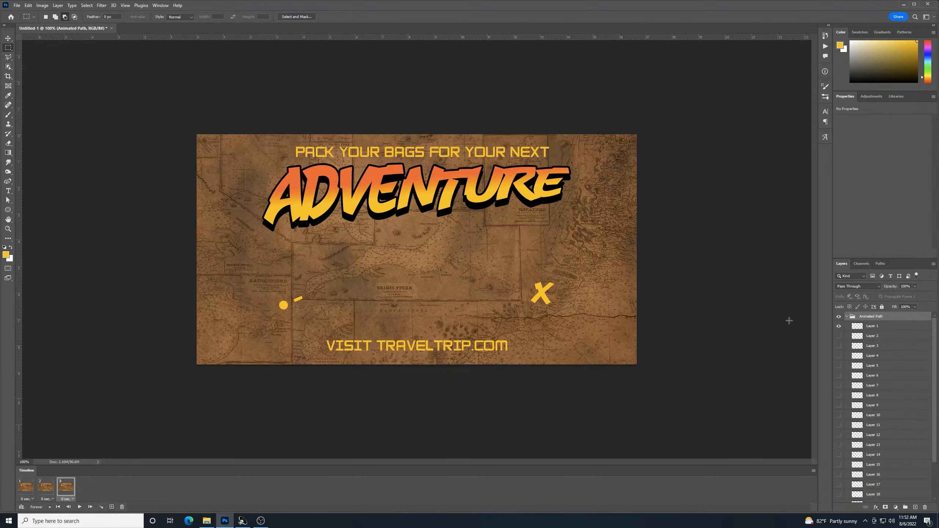
click(839, 336)
click(112, 507)
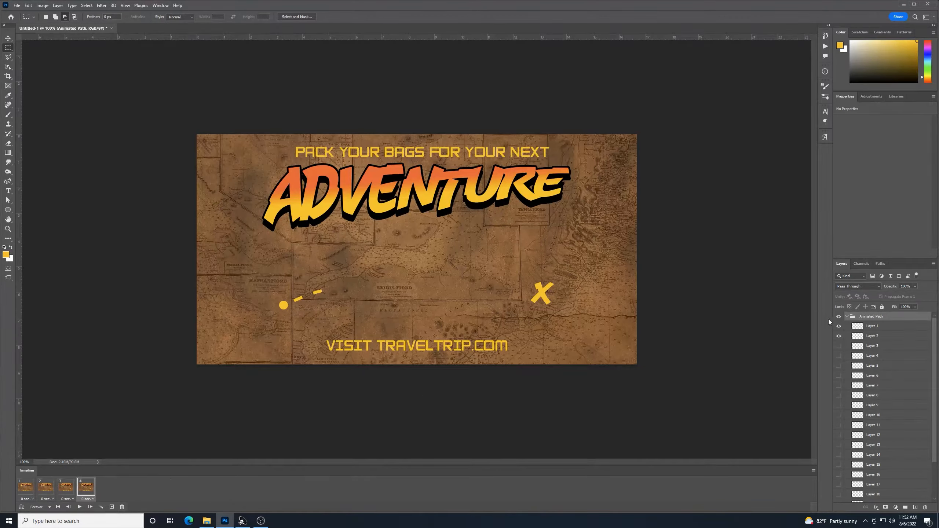
click(839, 346)
Keep adding frames that reveal the next dashes until the complete Dotted Path shows
click(111, 507)
click(839, 356)
click(112, 507)
click(839, 366)
click(111, 507)
click(839, 376)
click(111, 507)
click(839, 386)
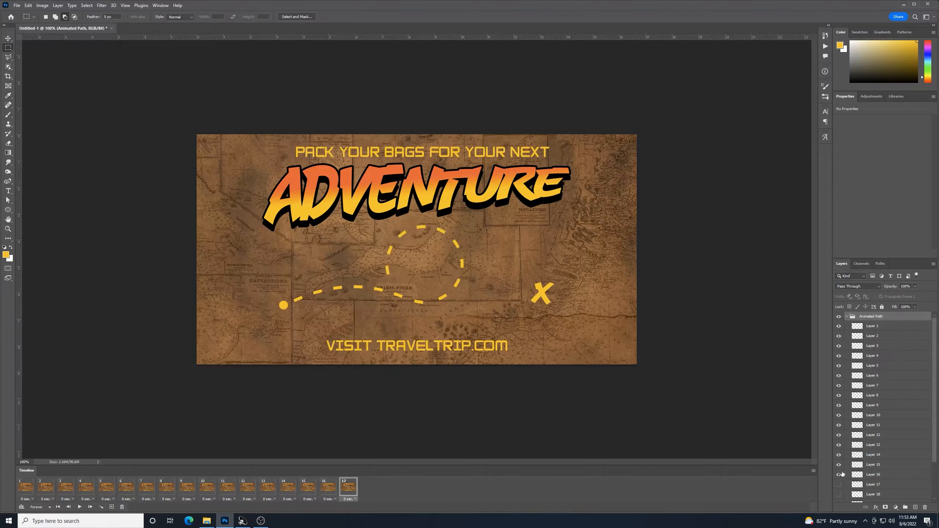
click(111, 507)
click(840, 484)
click(111, 507)
click(839, 494)
click(112, 507)
scroll(851, 462, down, 3)
click(840, 458)
click(112, 507)
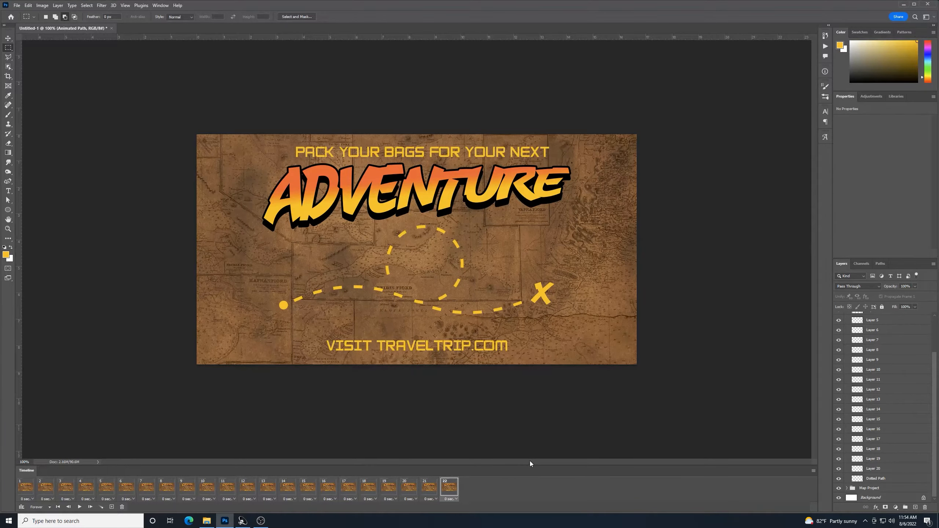
Add a frame from the full route with the first dash after the dot hidden
click(111, 508)
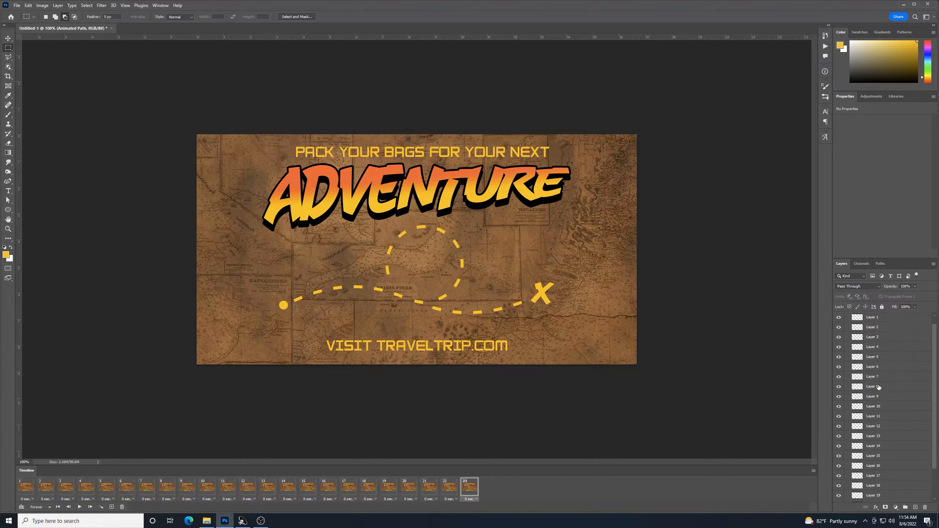
scroll(846, 335, up, 4)
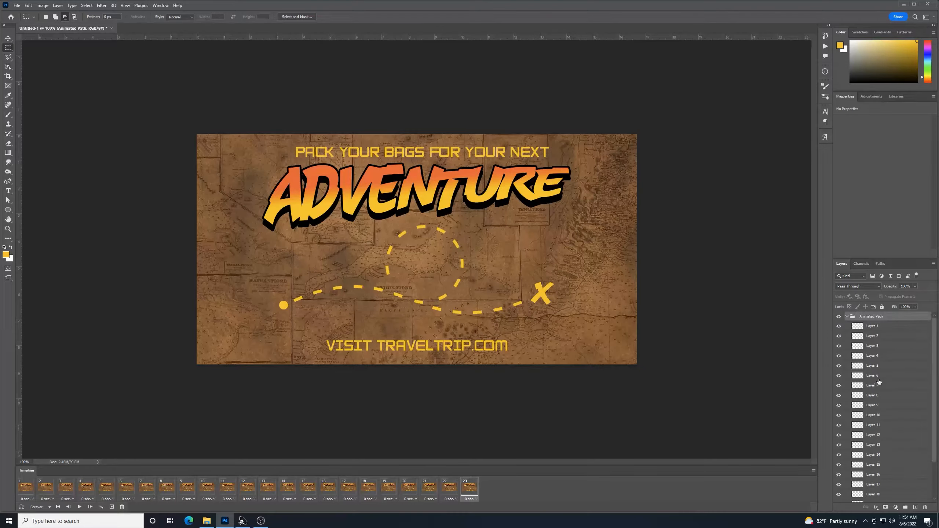
click(839, 326)
Add frames that each hide the next dash, ending with Dotted Path hidden
click(111, 508)
click(839, 336)
click(111, 507)
click(839, 347)
click(112, 507)
click(839, 356)
click(112, 508)
click(839, 366)
click(111, 508)
click(838, 415)
click(112, 507)
click(839, 425)
click(111, 508)
click(838, 435)
scroll(839, 470, down, 5)
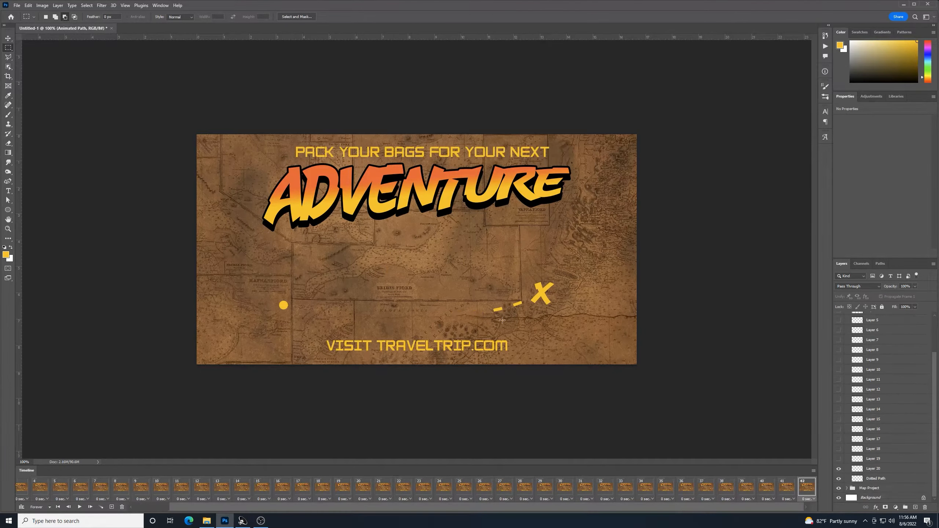
Check the first and last frames of the animation in the Timeline
click(26, 488)
drag(431, 508, 535, 513)
click(806, 485)
drag(438, 509, 402, 507)
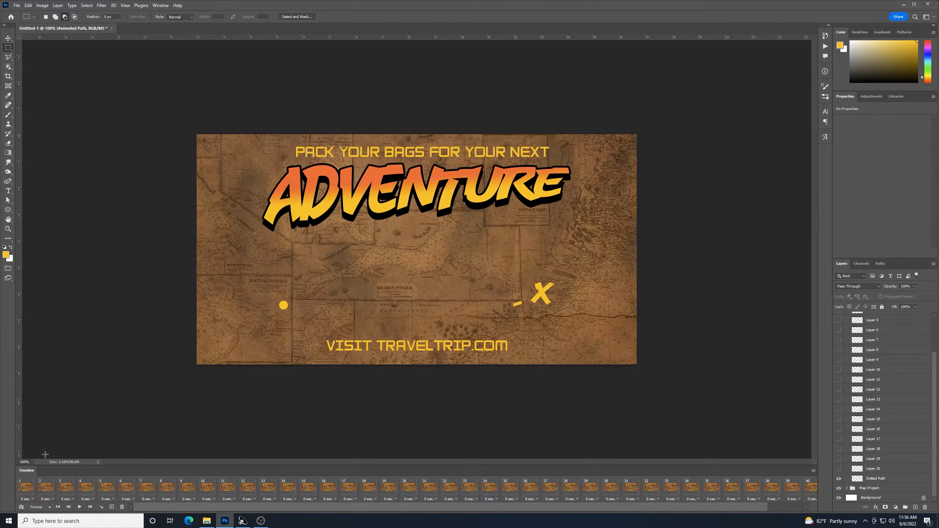
click(24, 487)
drag(332, 508, 504, 523)
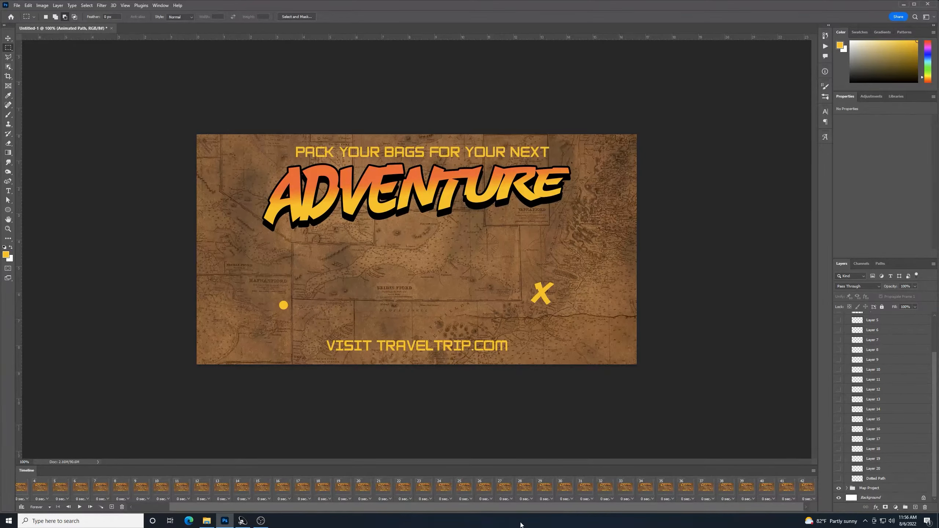
drag(444, 508, 407, 507)
click(46, 488)
click(66, 487)
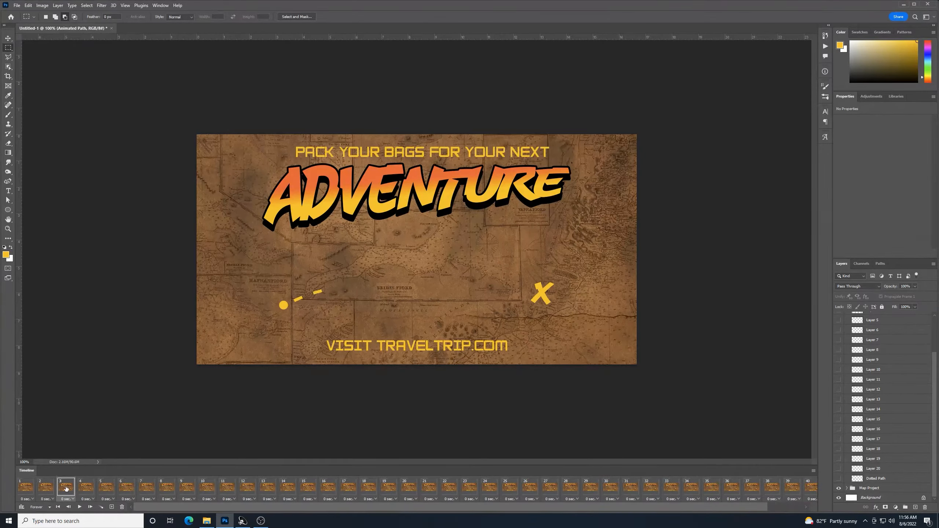
click(105, 487)
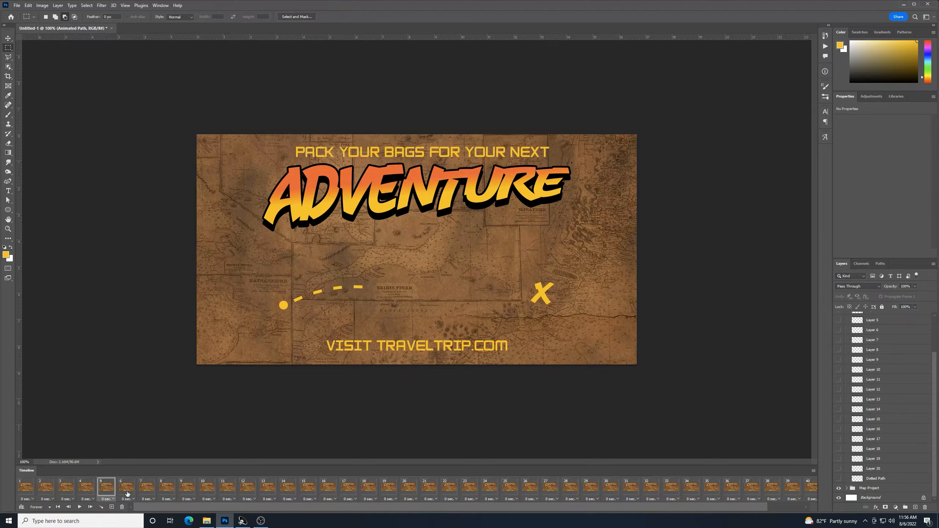
click(196, 491)
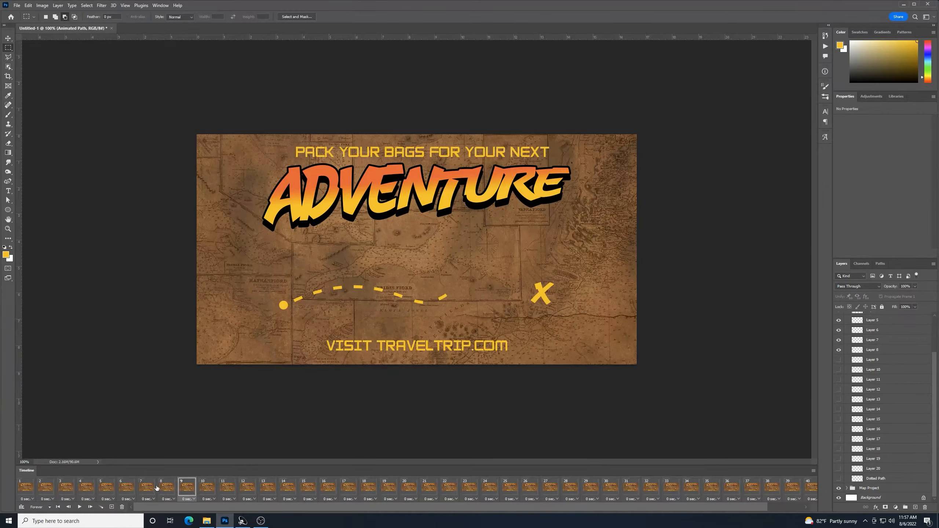
click(147, 488)
click(166, 488)
click(187, 495)
click(33, 488)
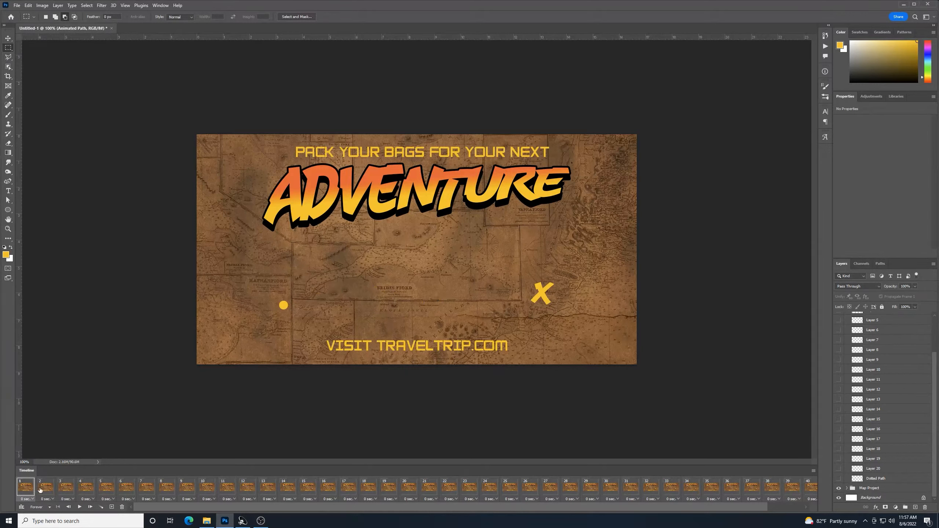
shift+click(186, 494)
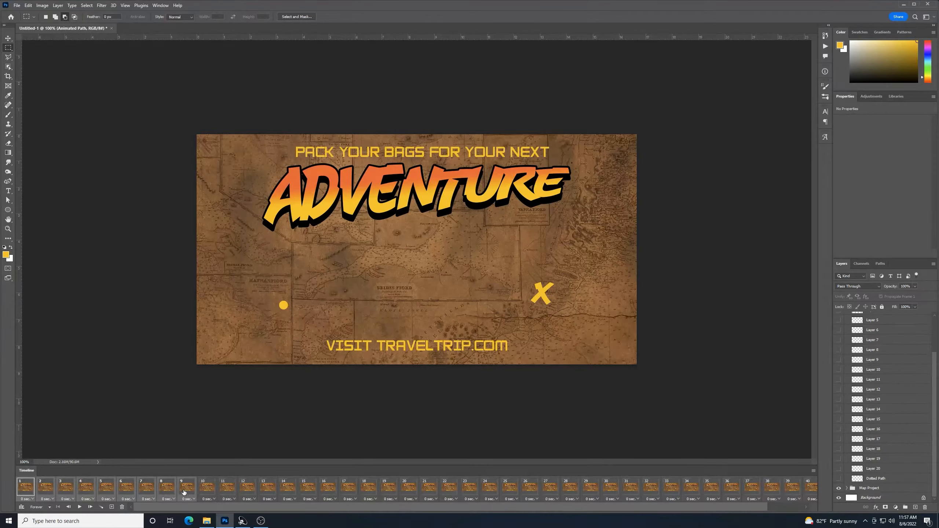
Give frames 1–9 a 0.2-second delay and play the route animation
click(34, 500)
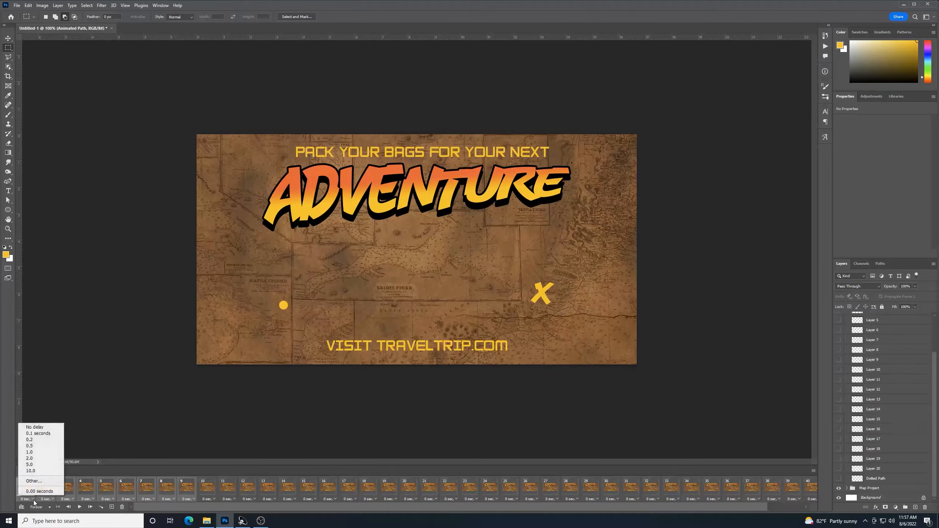
click(39, 443)
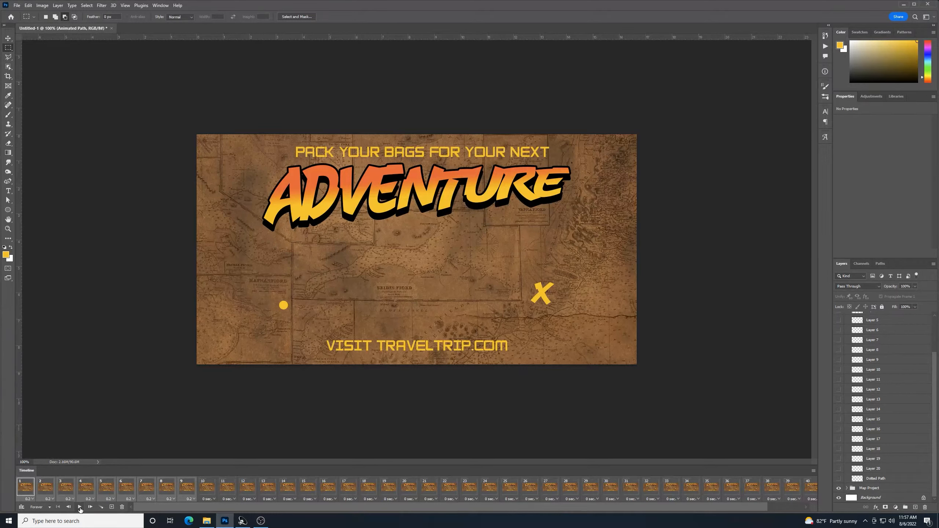
click(80, 507)
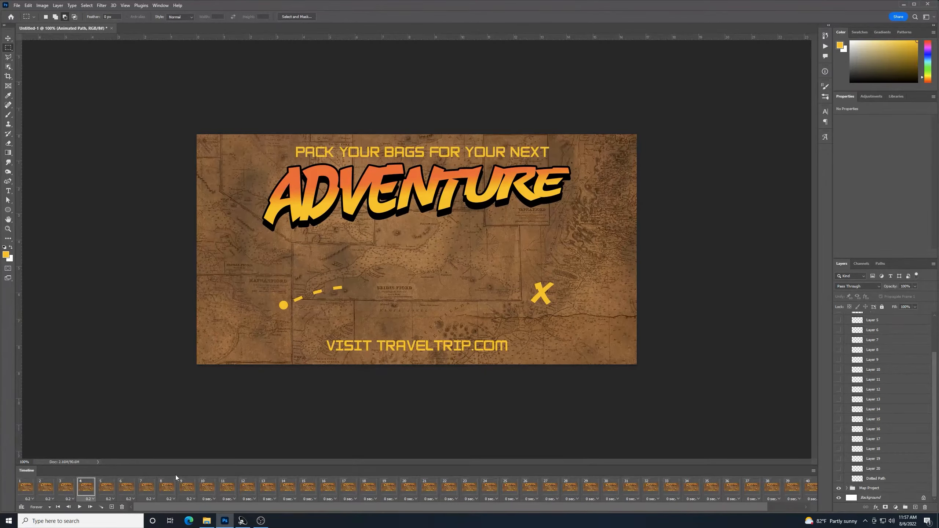
Step through frames 11–17 to check how the dashed route builds
click(227, 491)
click(246, 489)
click(264, 489)
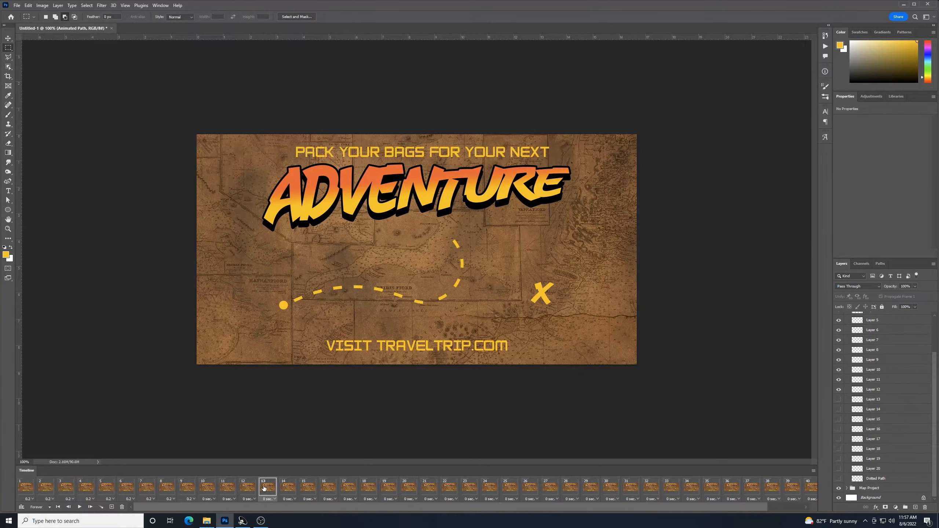
click(285, 492)
click(310, 494)
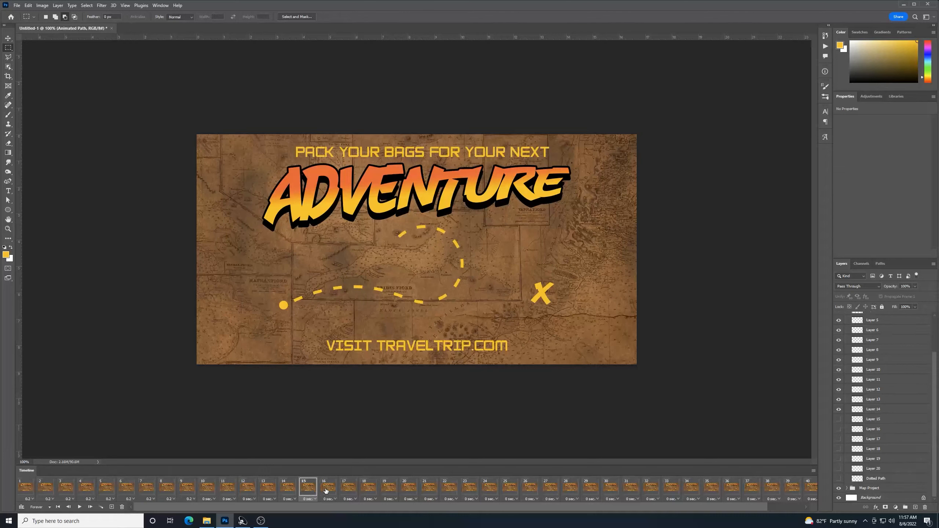
click(326, 491)
click(346, 489)
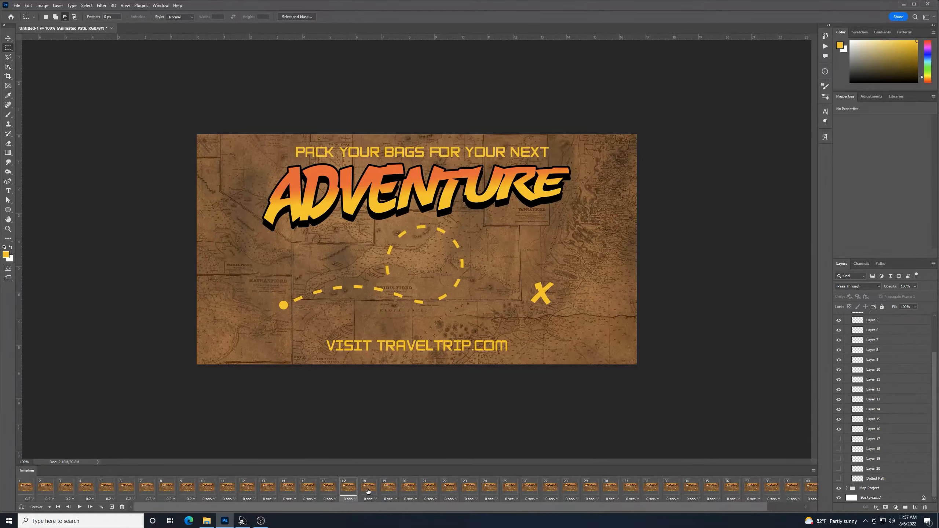
Select frames 19–28 and give them a 0.2-second delay
click(369, 491)
click(386, 492)
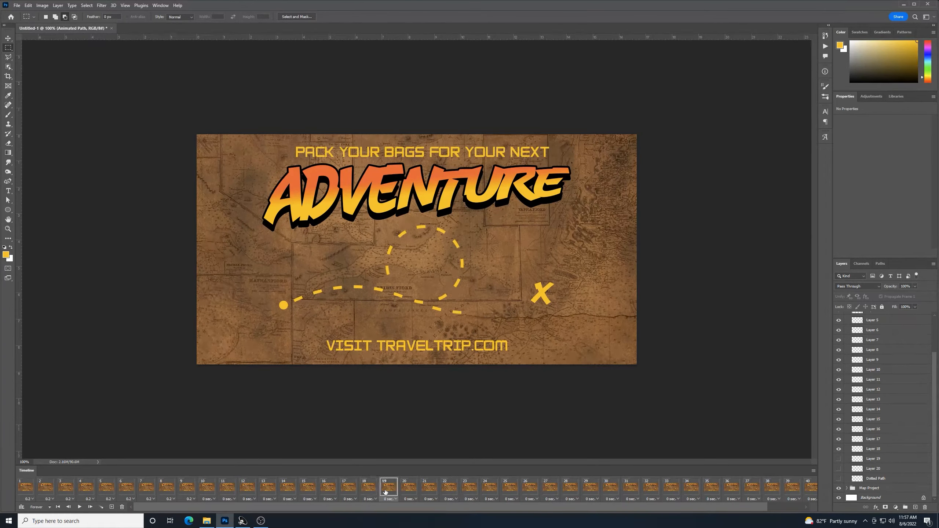
click(366, 489)
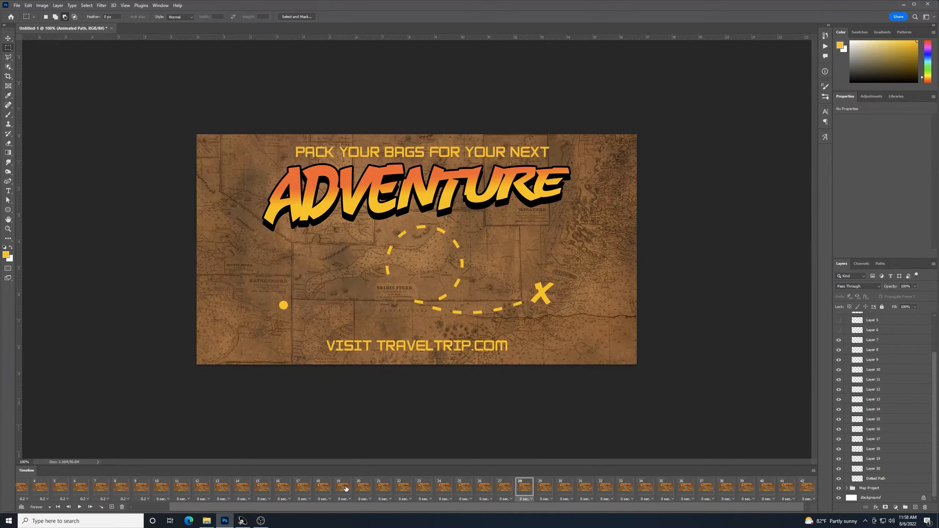
click(342, 488)
shift+click(527, 495)
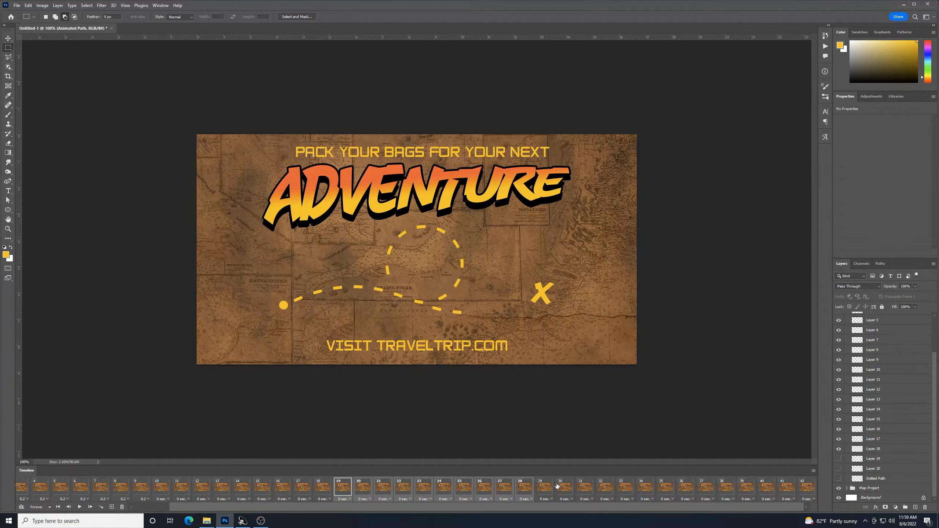
click(350, 500)
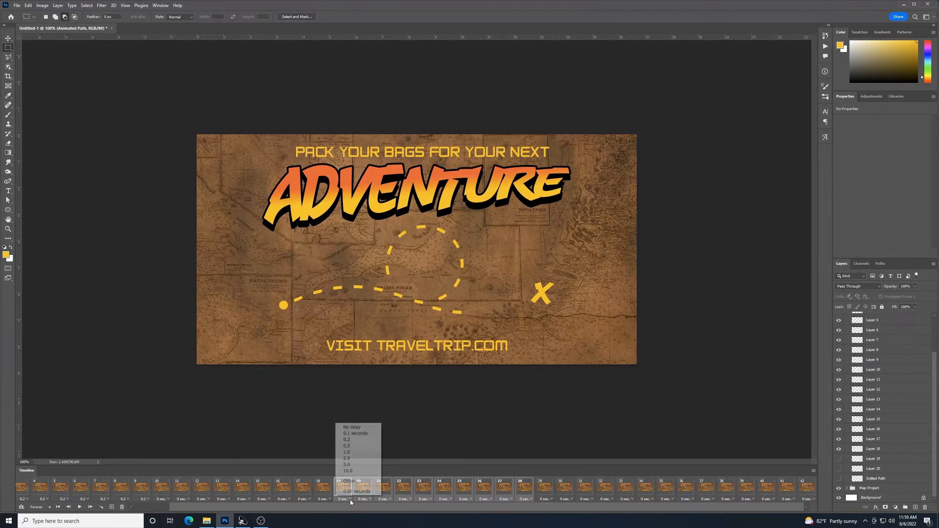
click(358, 440)
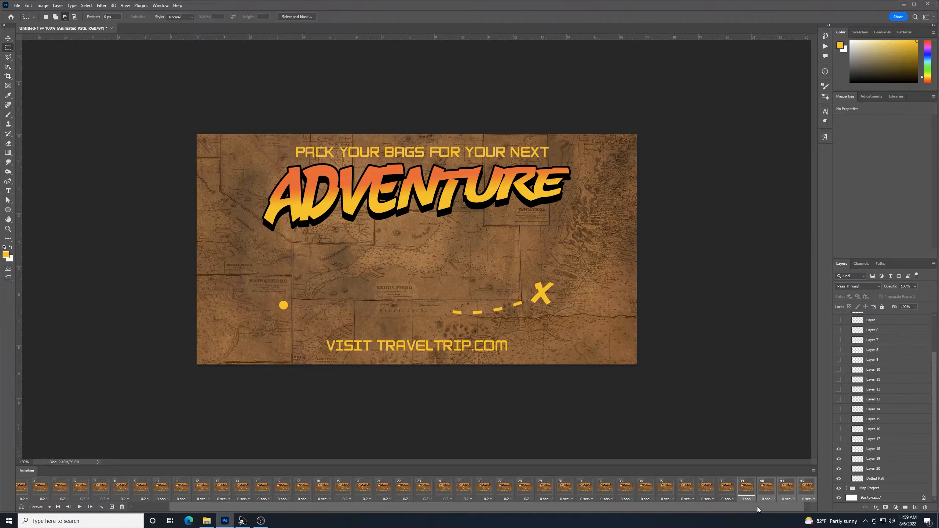
Give frames 39–42 a 0.2-second delay and play the animation
click(753, 501)
click(760, 440)
click(79, 508)
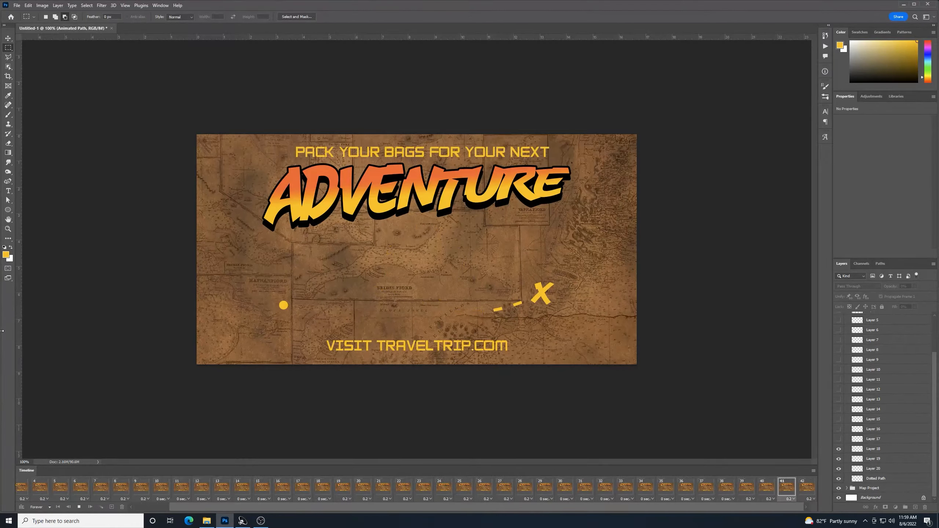
Stop playback and set frame 9's delay to No delay
key(space)
click(248, 487)
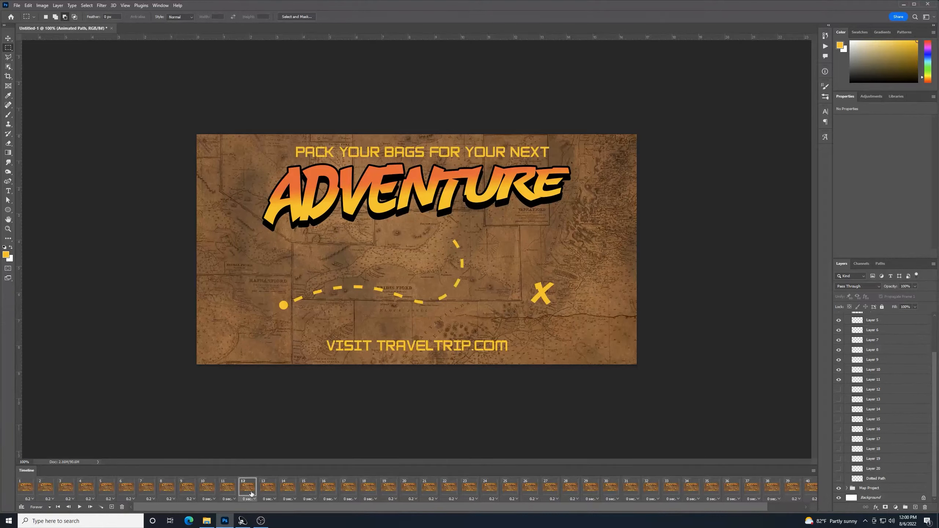
click(222, 488)
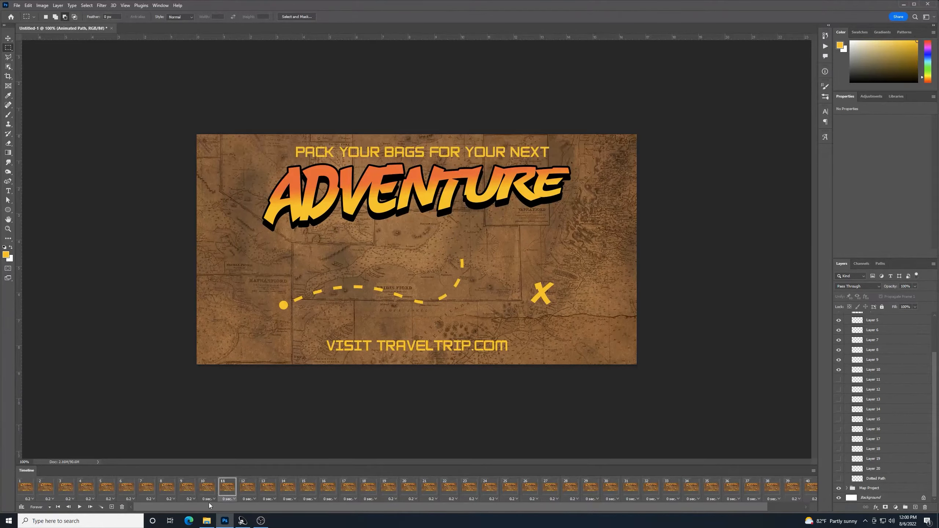
click(181, 492)
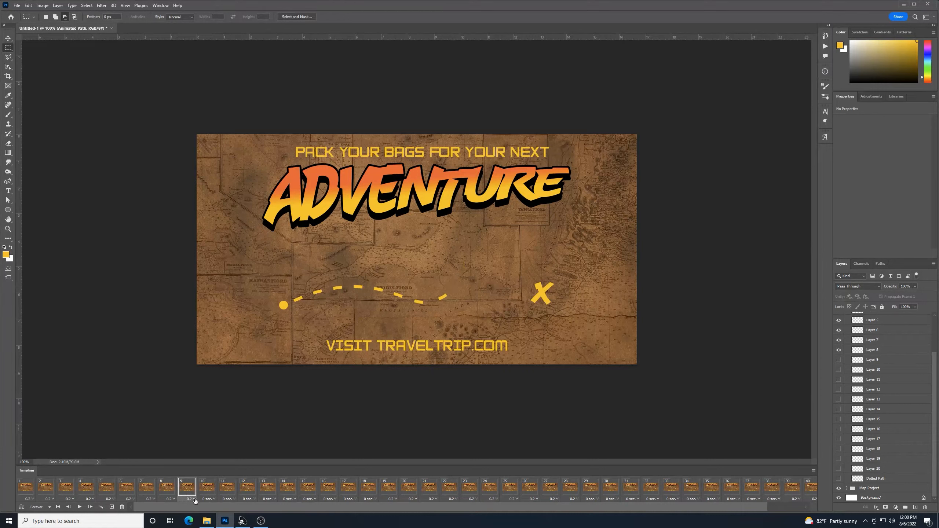
click(194, 499)
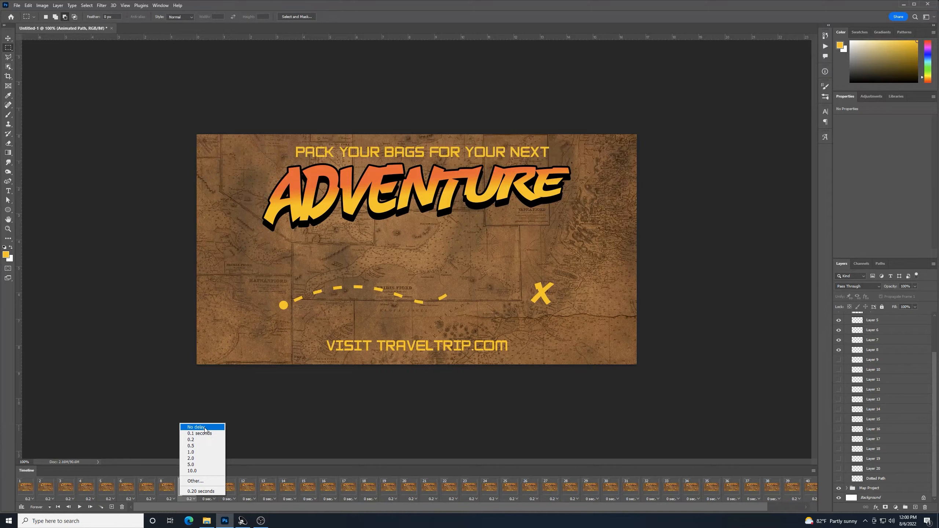
click(159, 492)
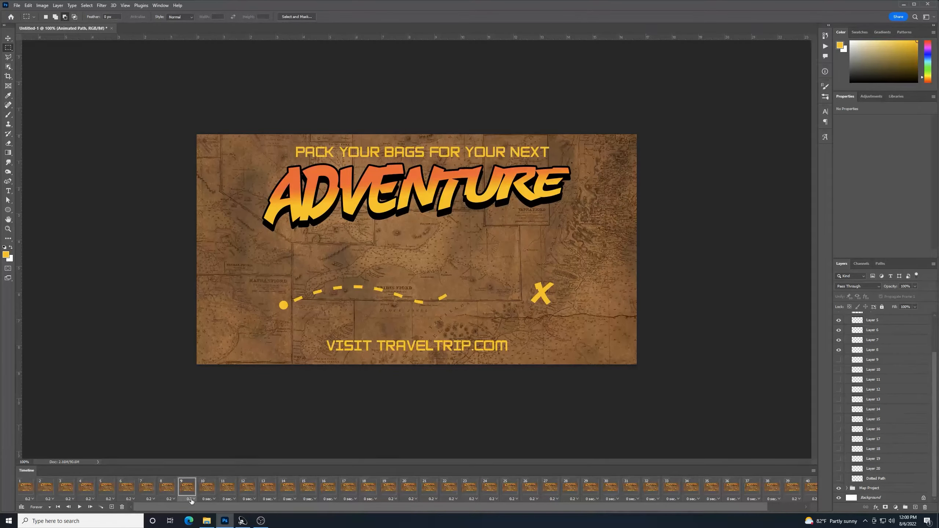
click(192, 500)
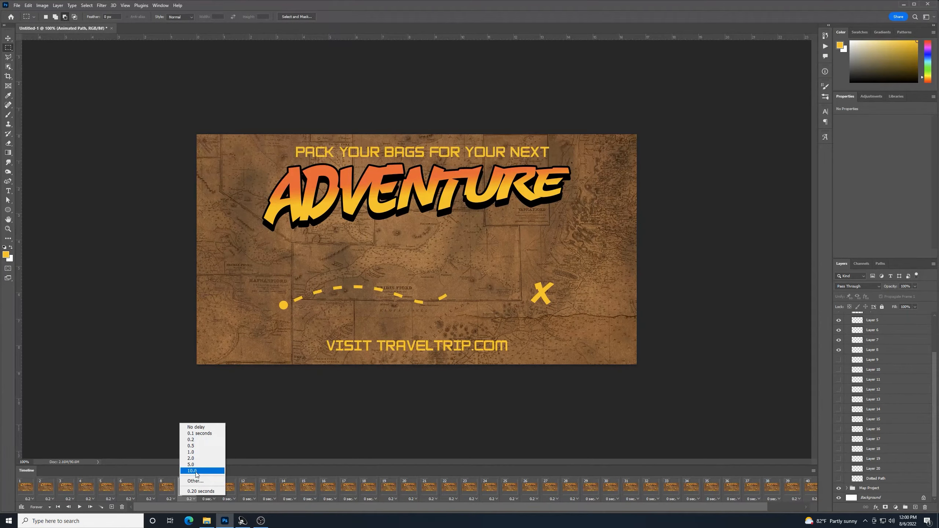
click(207, 427)
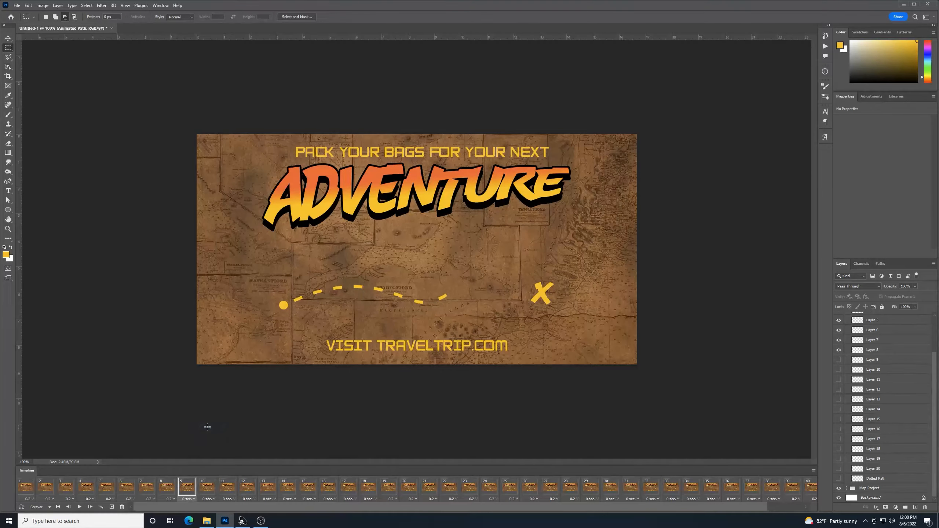
Return to frame 1 and play the route animation from the start
drag(247, 508, 204, 502)
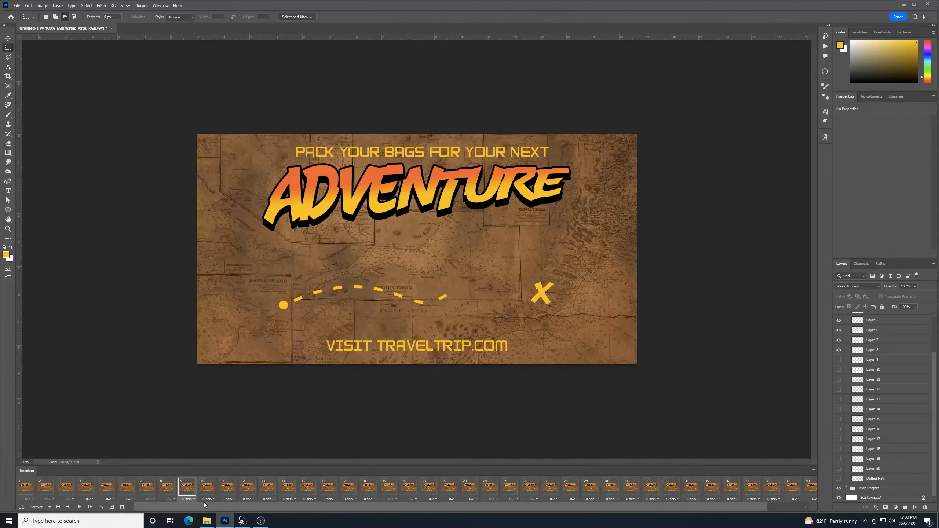
click(32, 486)
click(80, 508)
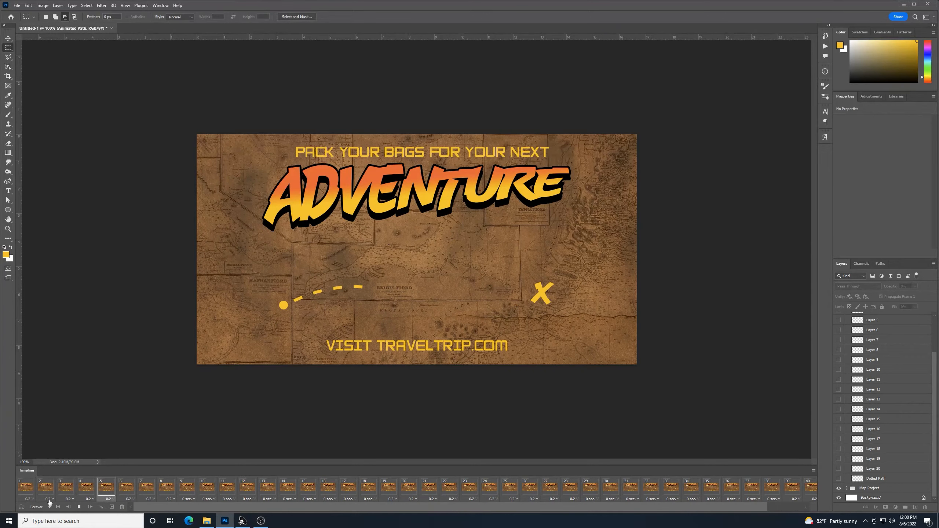
Stop the preview and set frame 19's delay to No delay
click(79, 507)
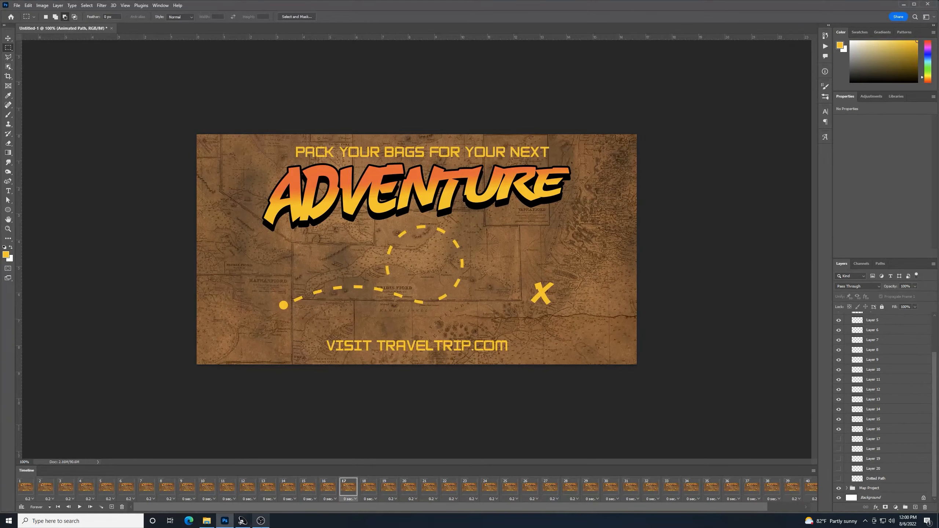
drag(290, 506, 304, 507)
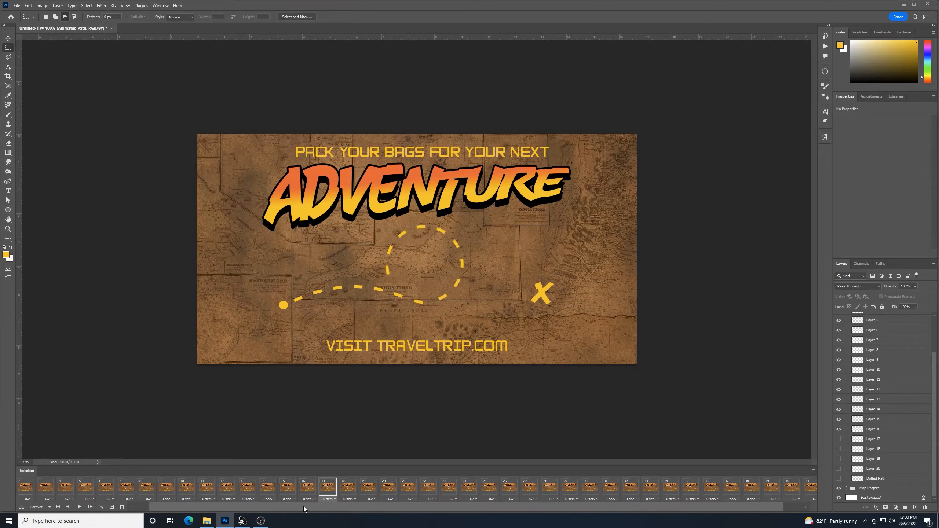
click(372, 489)
click(373, 499)
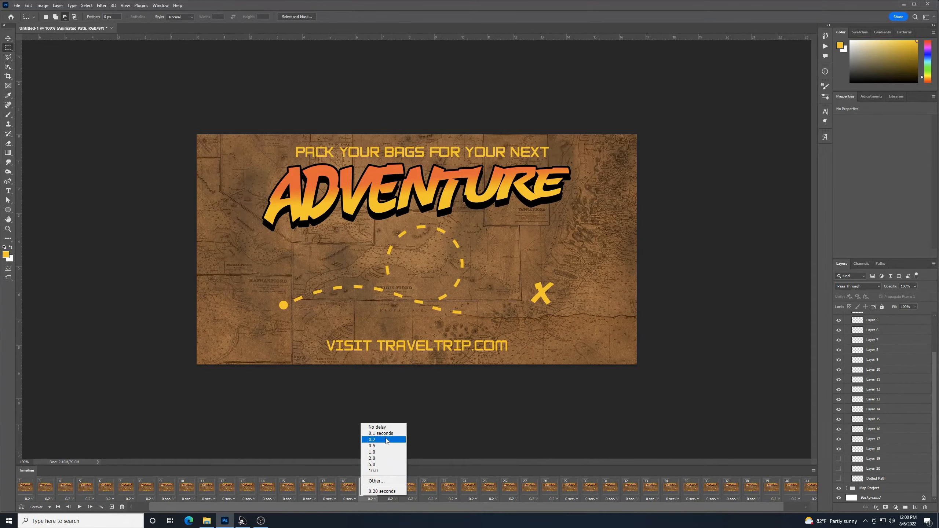
click(385, 428)
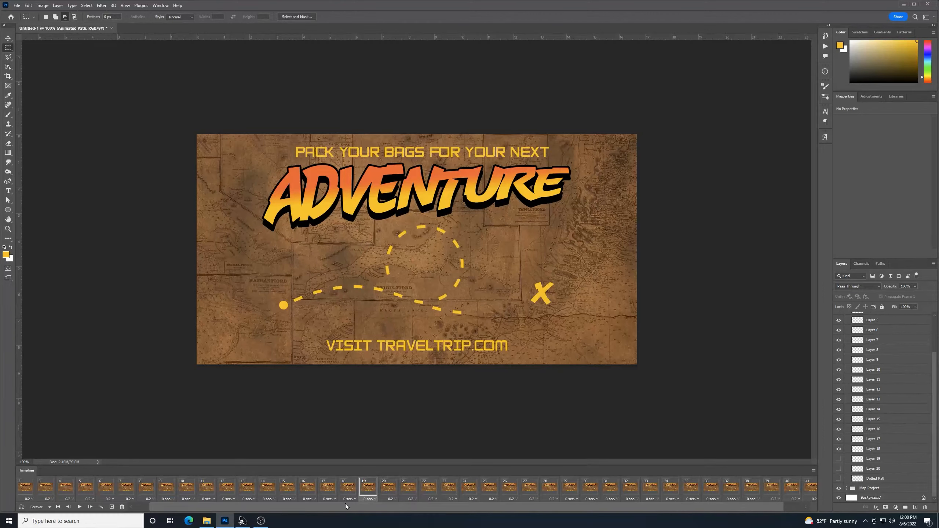
Set frame 39 to No delay, then play and stop the route preview
drag(345, 505, 376, 504)
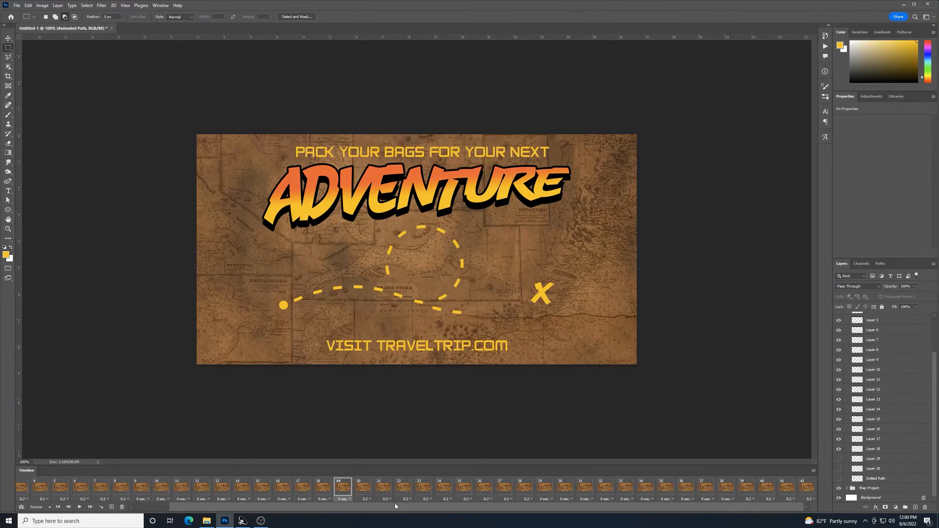
click(752, 499)
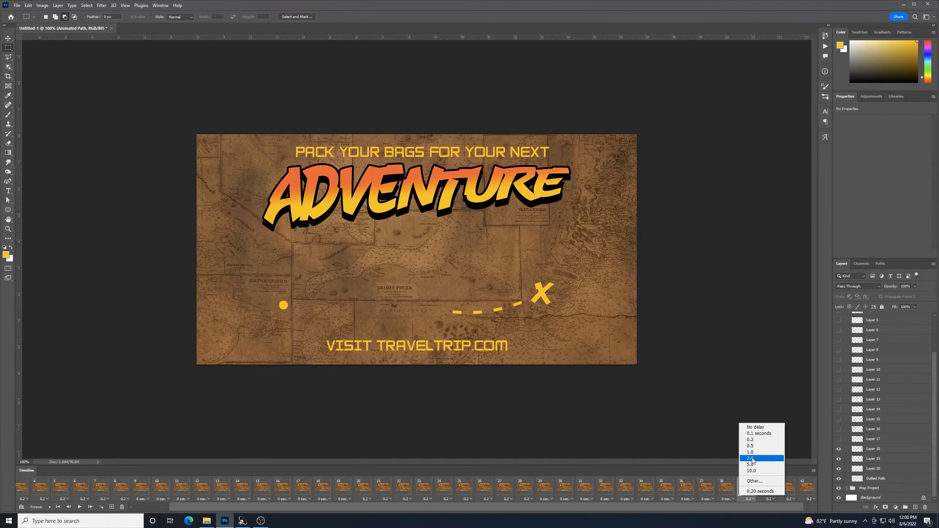
click(752, 427)
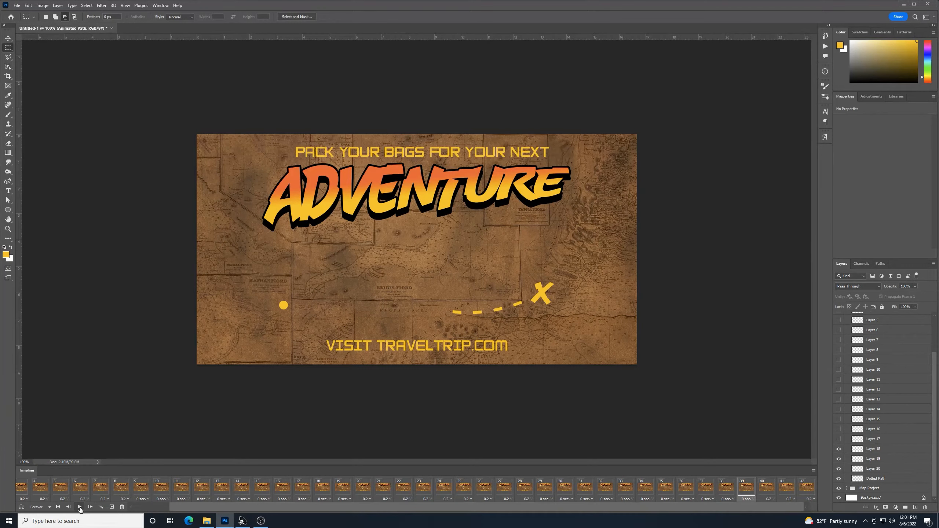
click(80, 507)
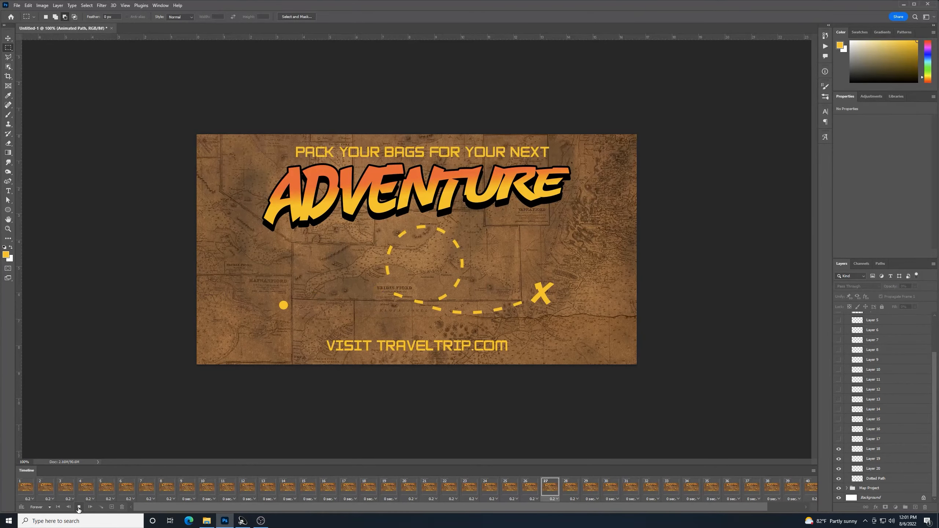
click(78, 508)
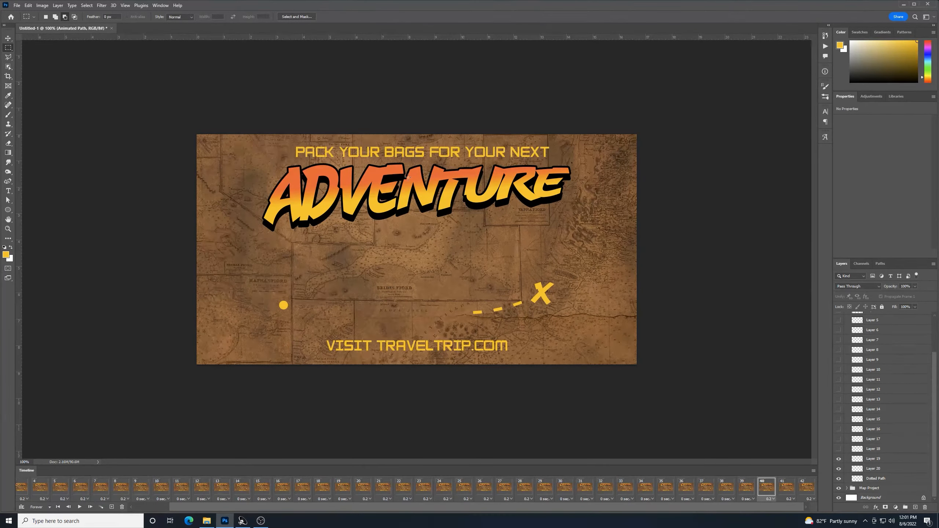
drag(936, 400, 937, 331)
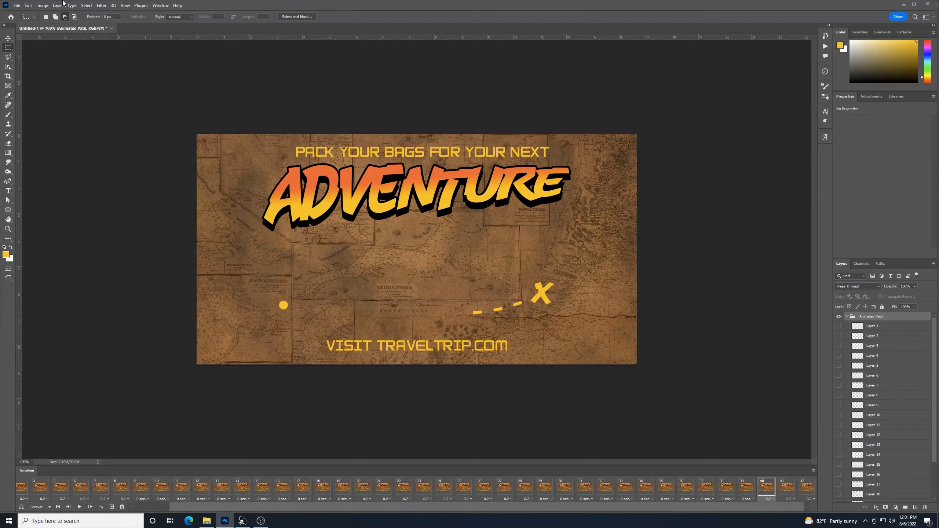
Open File > Export > Save for Web (Legacy) to set a GIF 128 Dithered, Forever-looping export
click(17, 4)
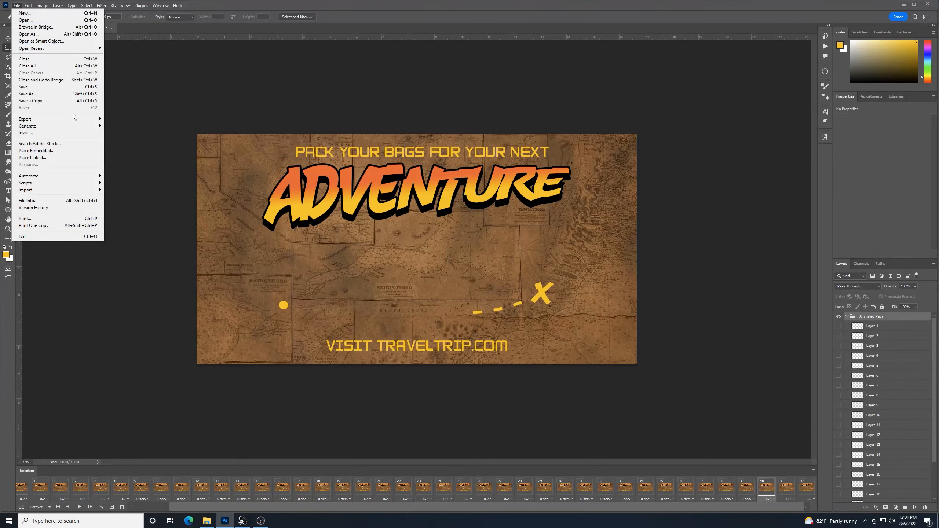
mouse_move(96, 118)
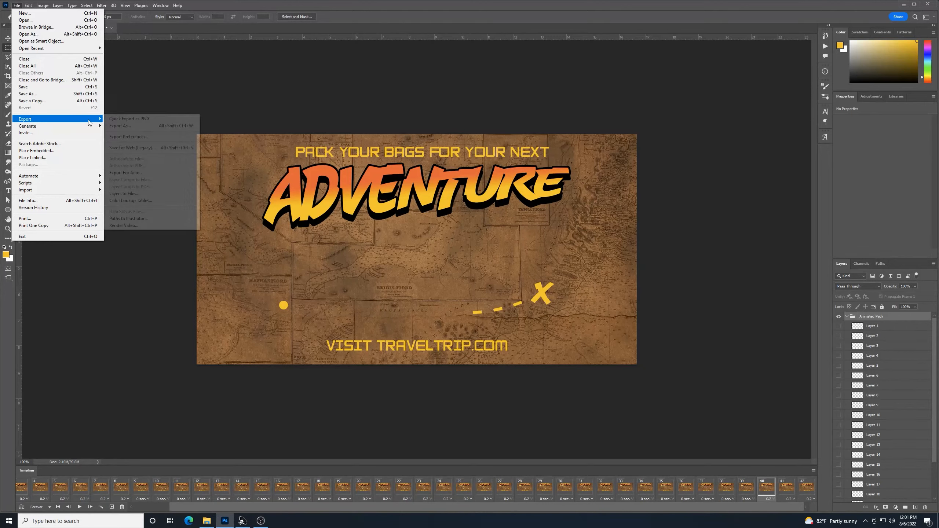
click(131, 148)
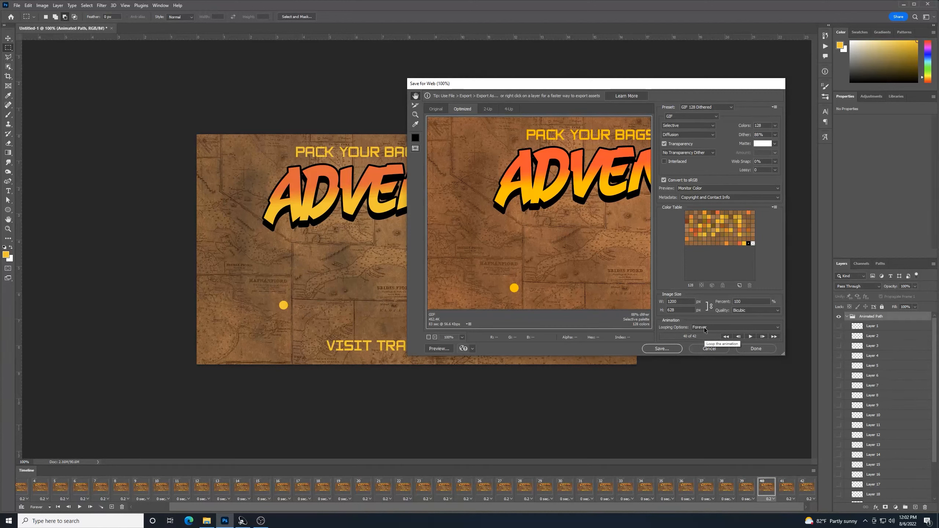
Save the optimized GIF to the Desktop as adventure-animation.gif
click(658, 348)
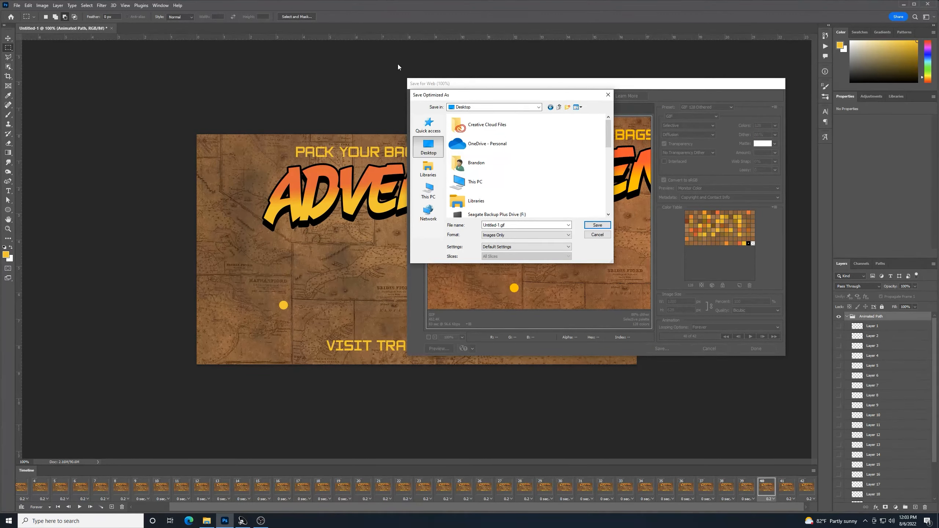
click(513, 224)
text(adventure anim)
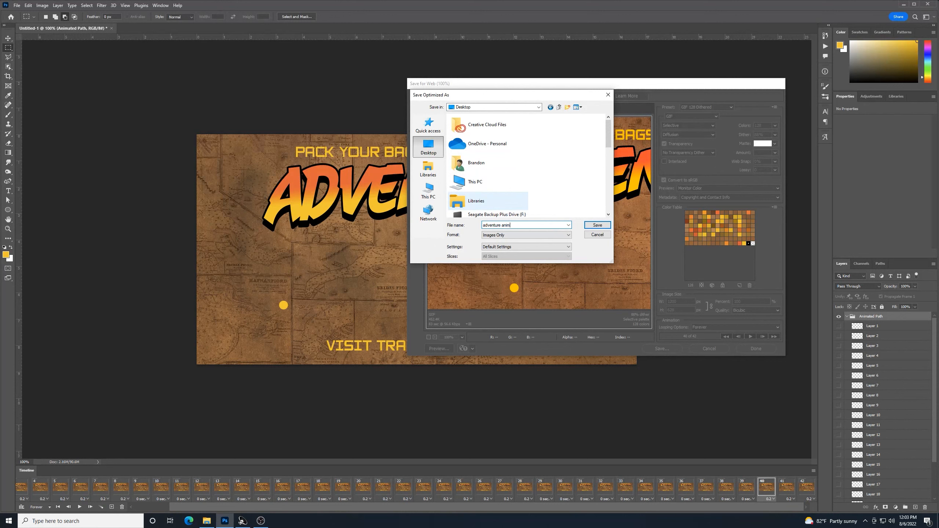
text(ation)
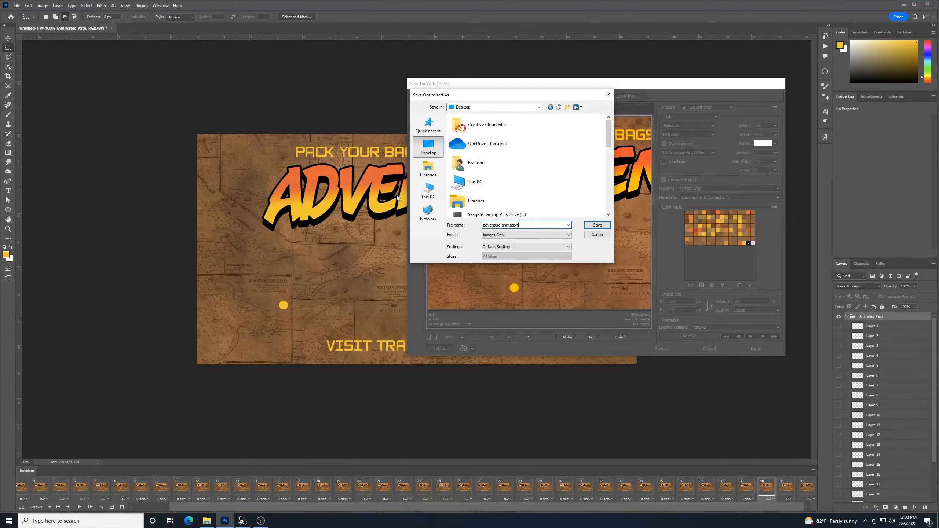
click(596, 229)
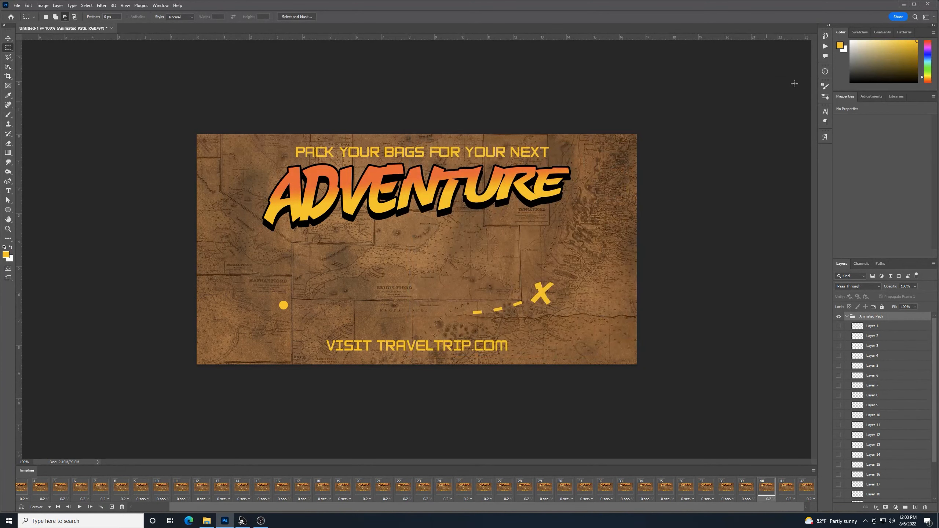
Minimize Photoshop and open adventure-animation.gif from the desktop in the Photos viewer
click(903, 4)
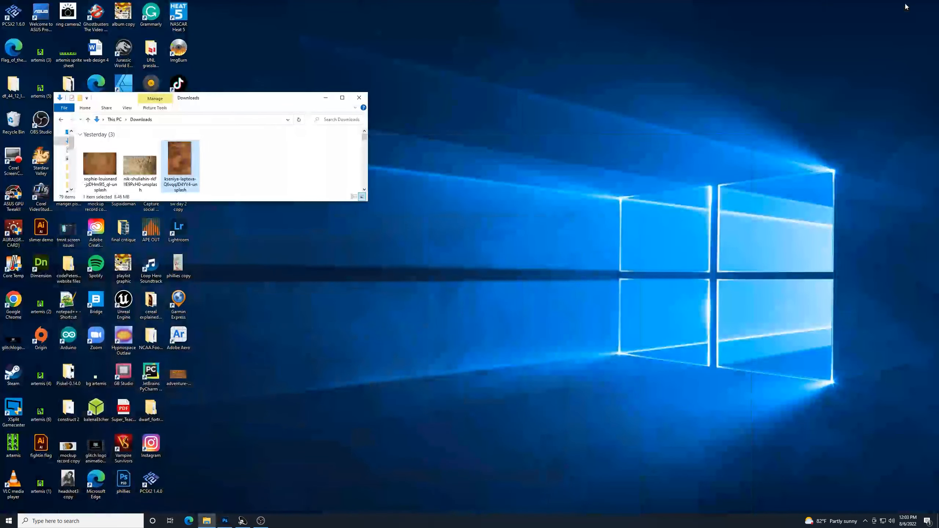
click(326, 100)
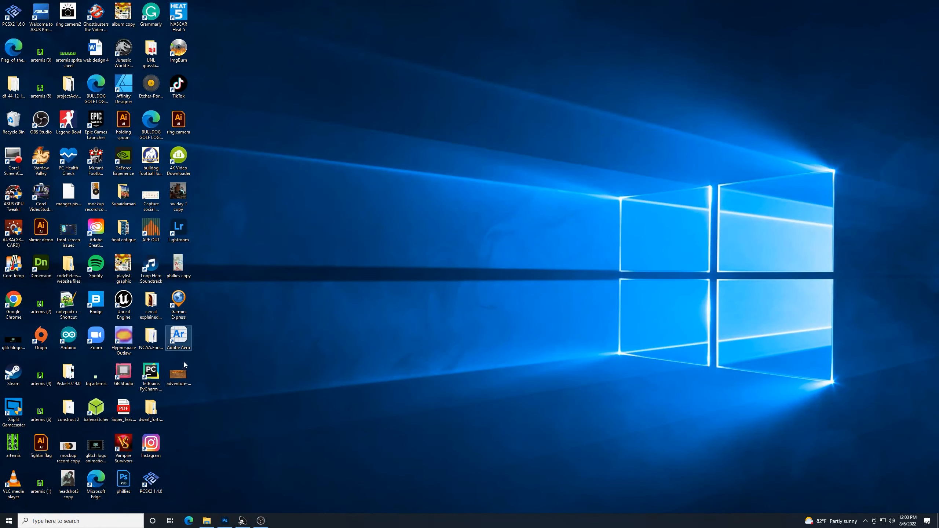
click(180, 376)
double_click(180, 376)
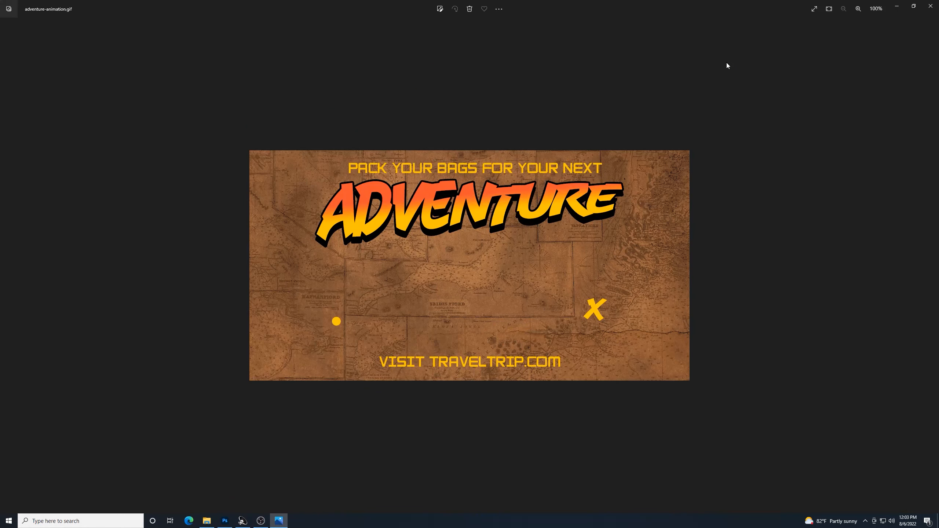